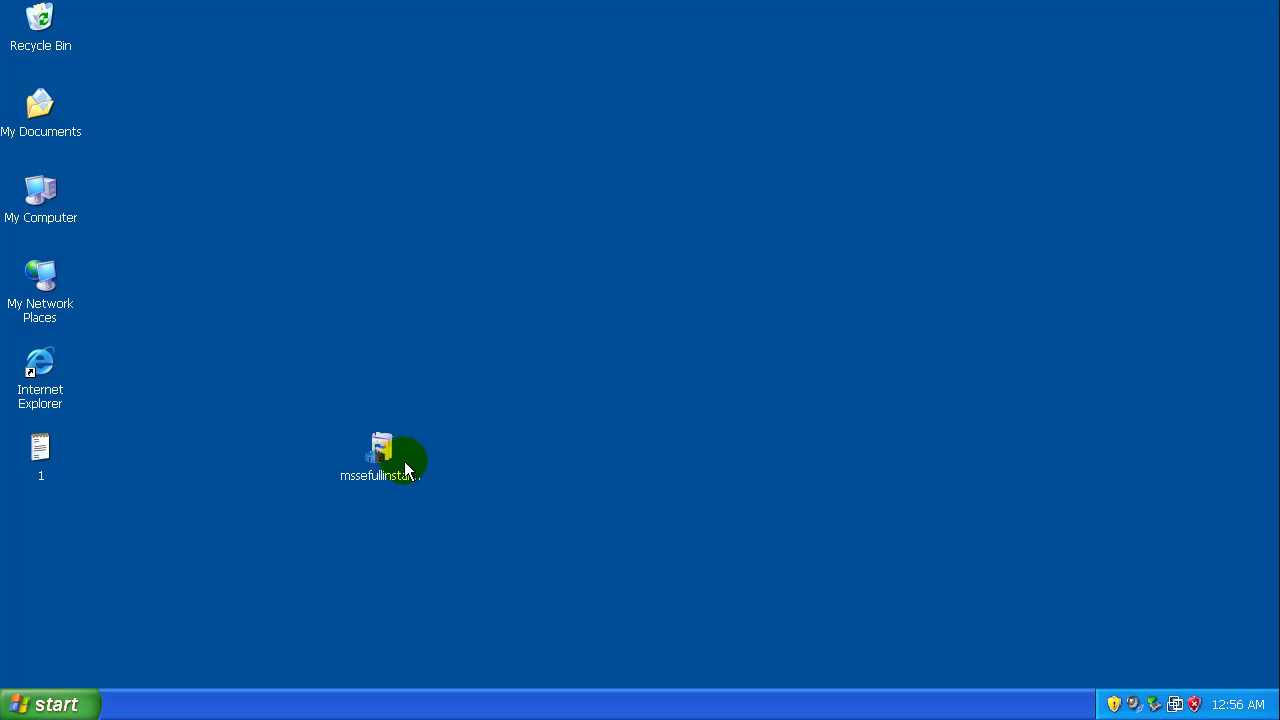
Inspect the installer file's Properties, then move its icon to the lower-left desktop column.
drag(380, 447, 590, 300)
click(711, 321)
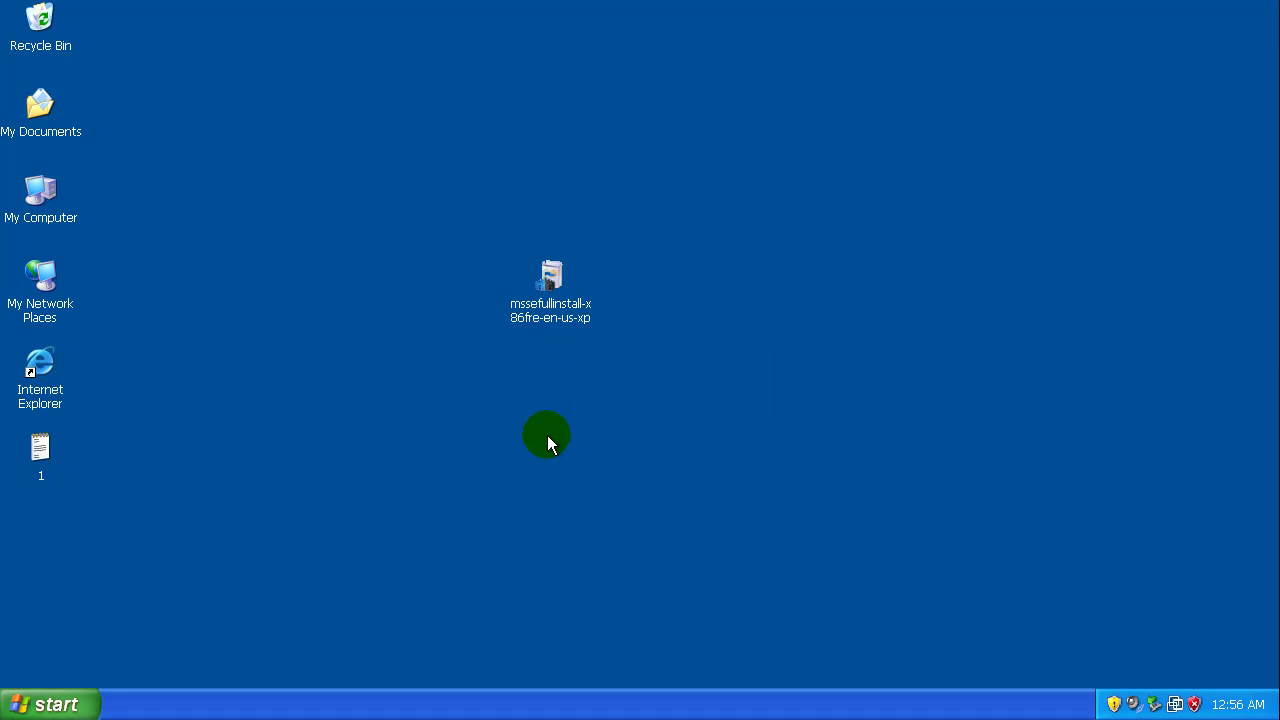
right_click(559, 298)
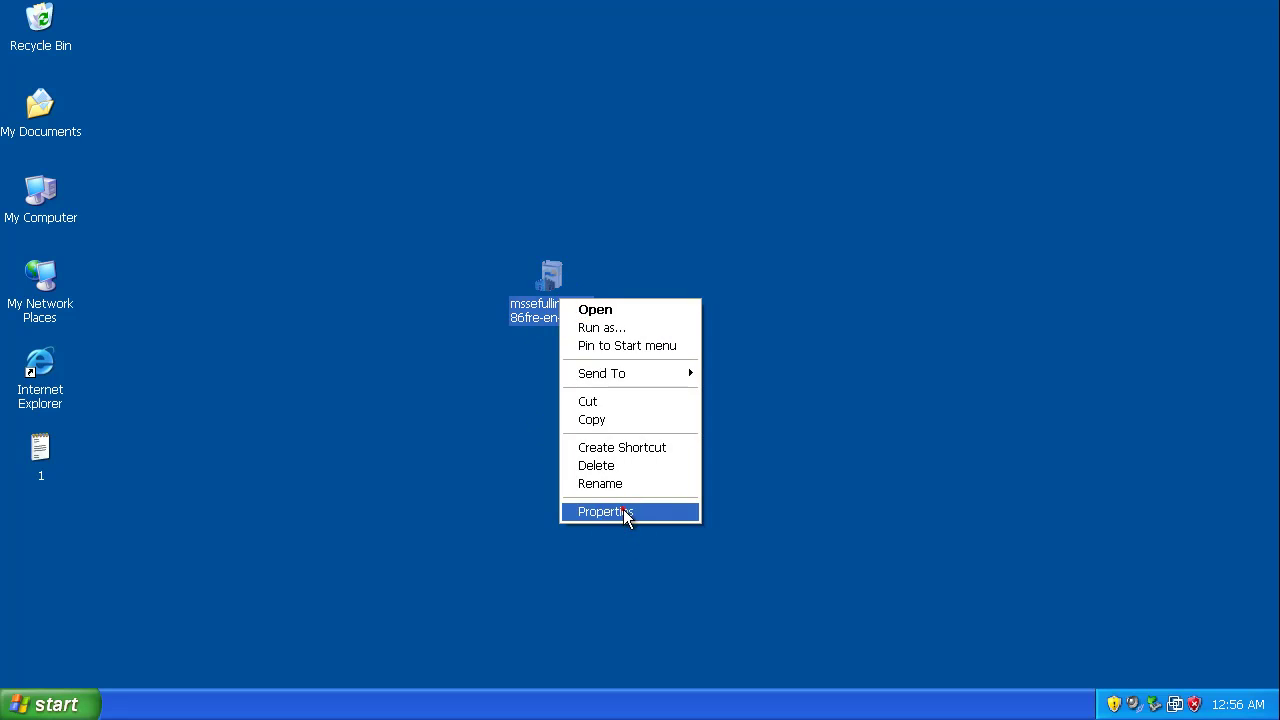
click(623, 511)
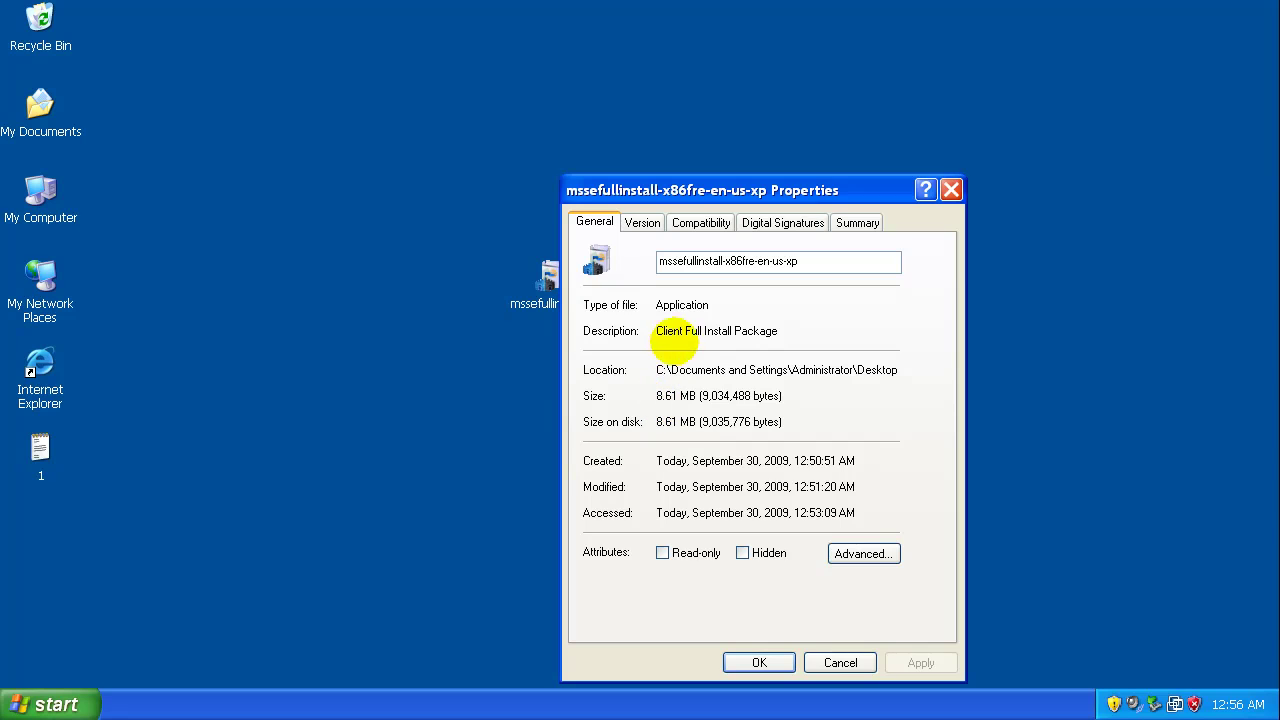
click(840, 663)
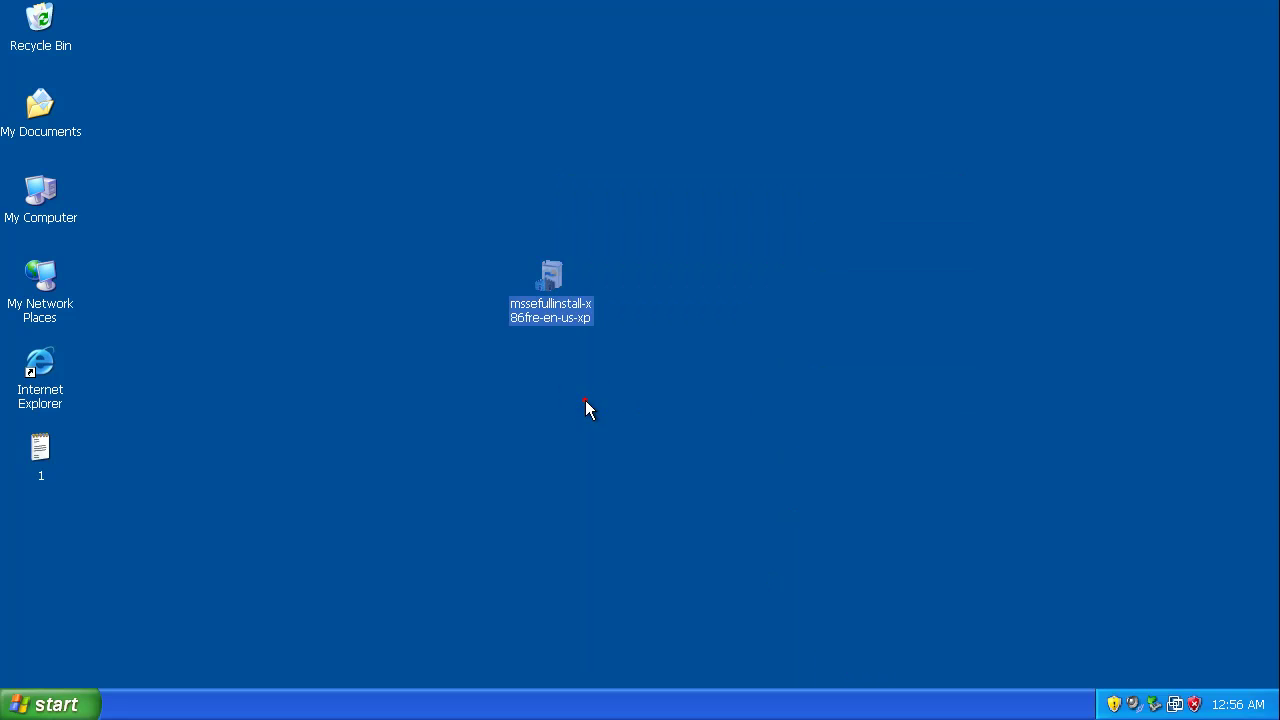
drag(548, 290, 60, 545)
Run the installer, accept the licence, validate Windows, install, and untick the post-update threat scan.
double_click(50, 538)
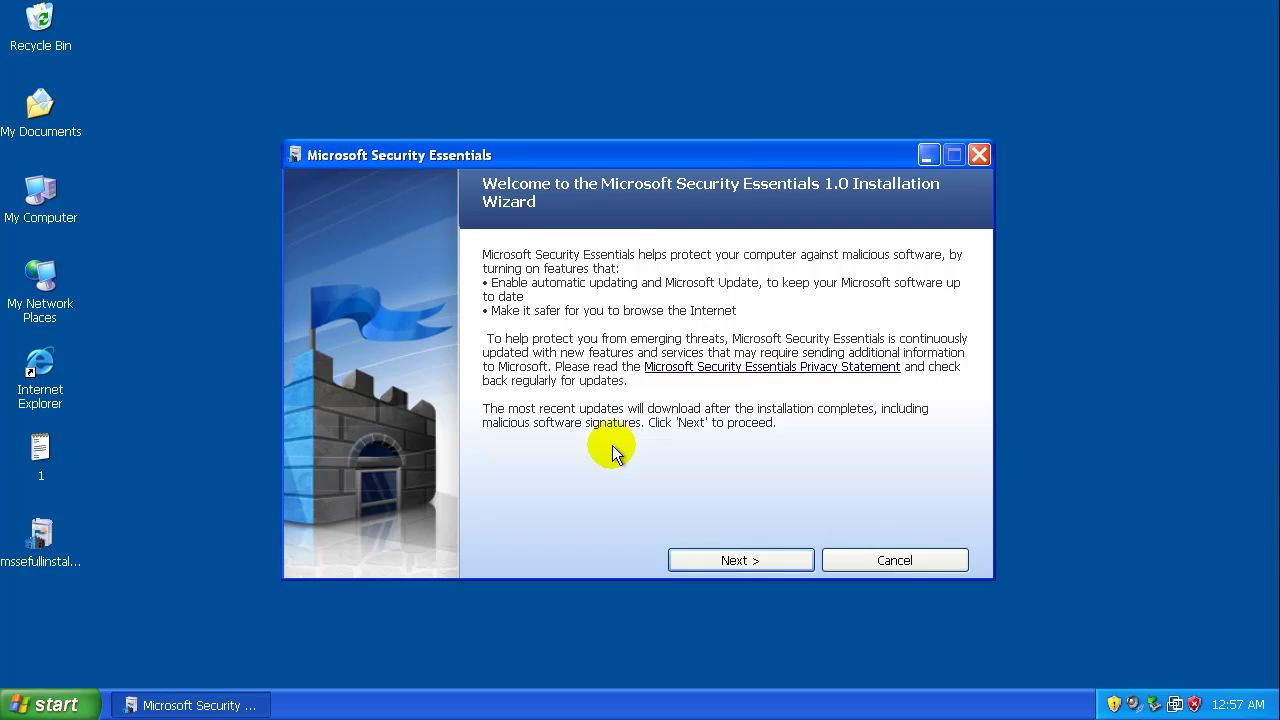
click(741, 560)
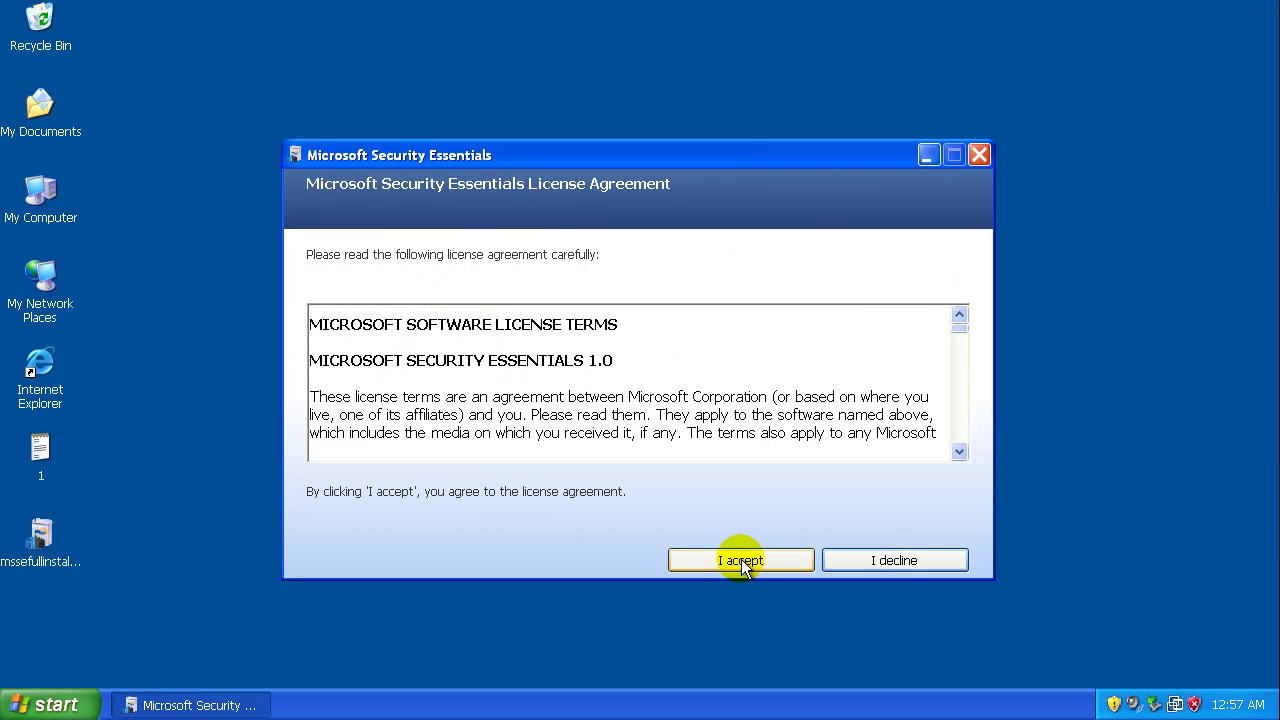
click(741, 561)
click(741, 561)
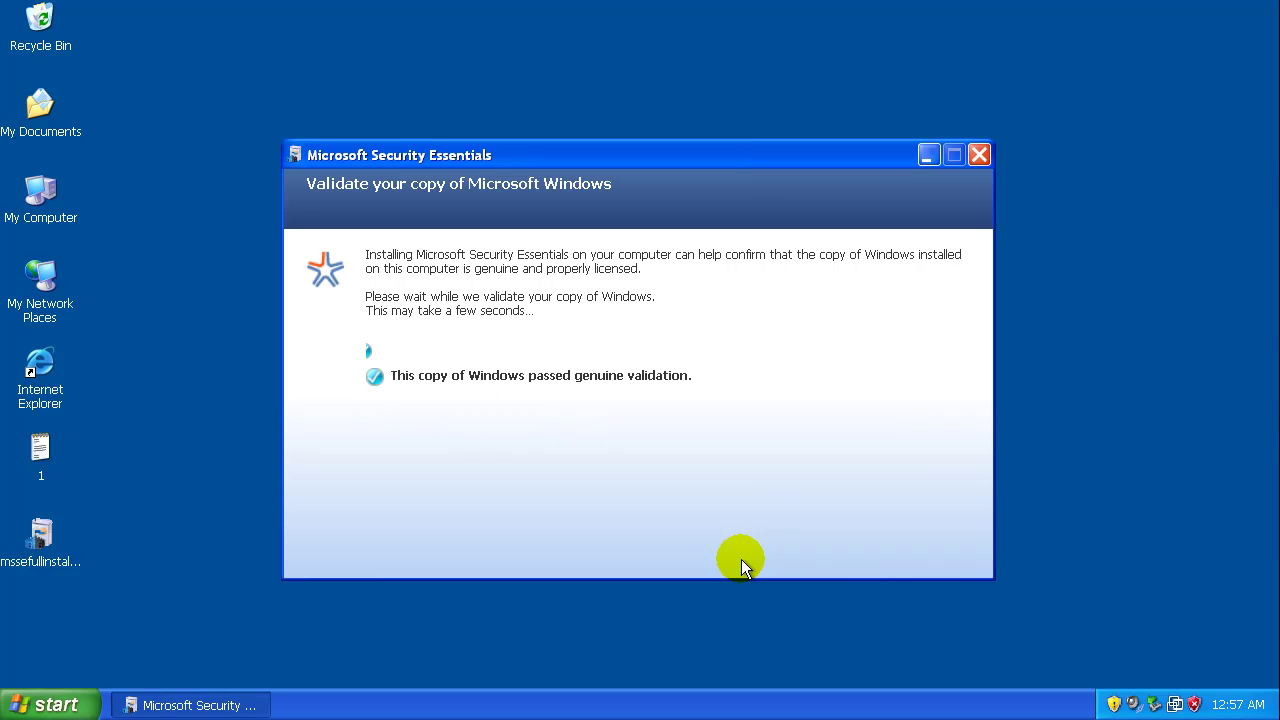
click(741, 559)
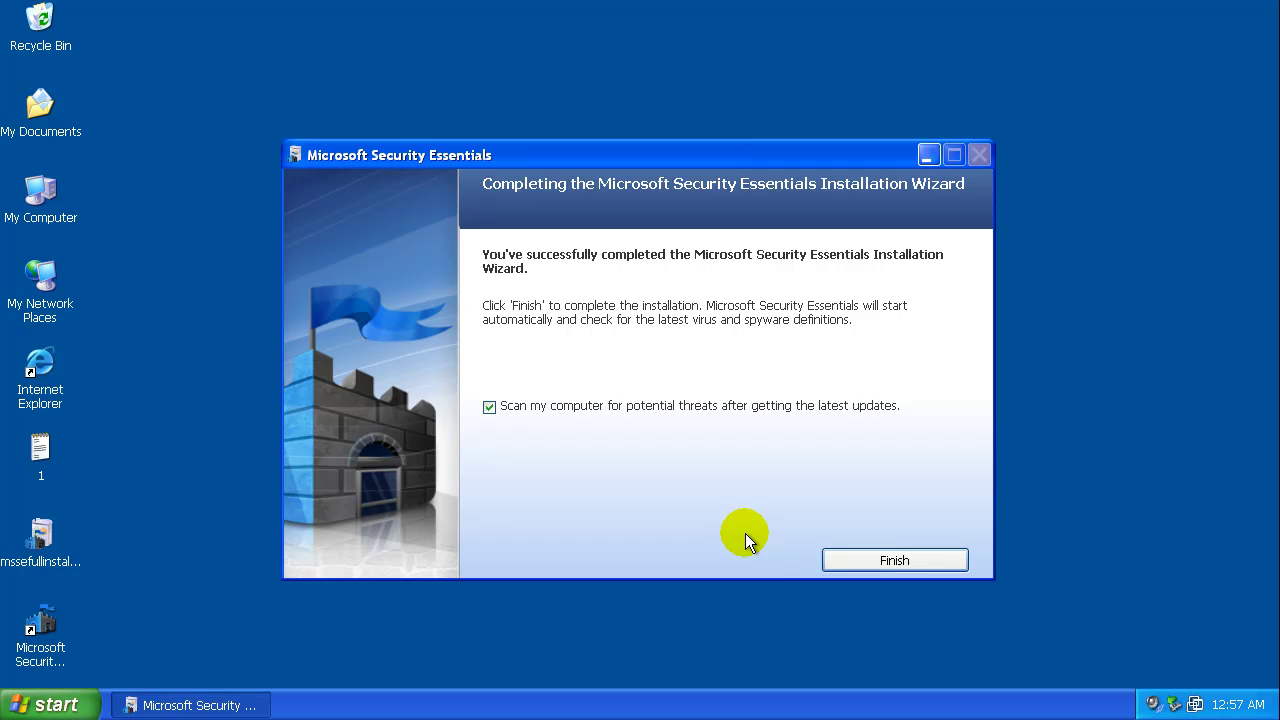
click(842, 409)
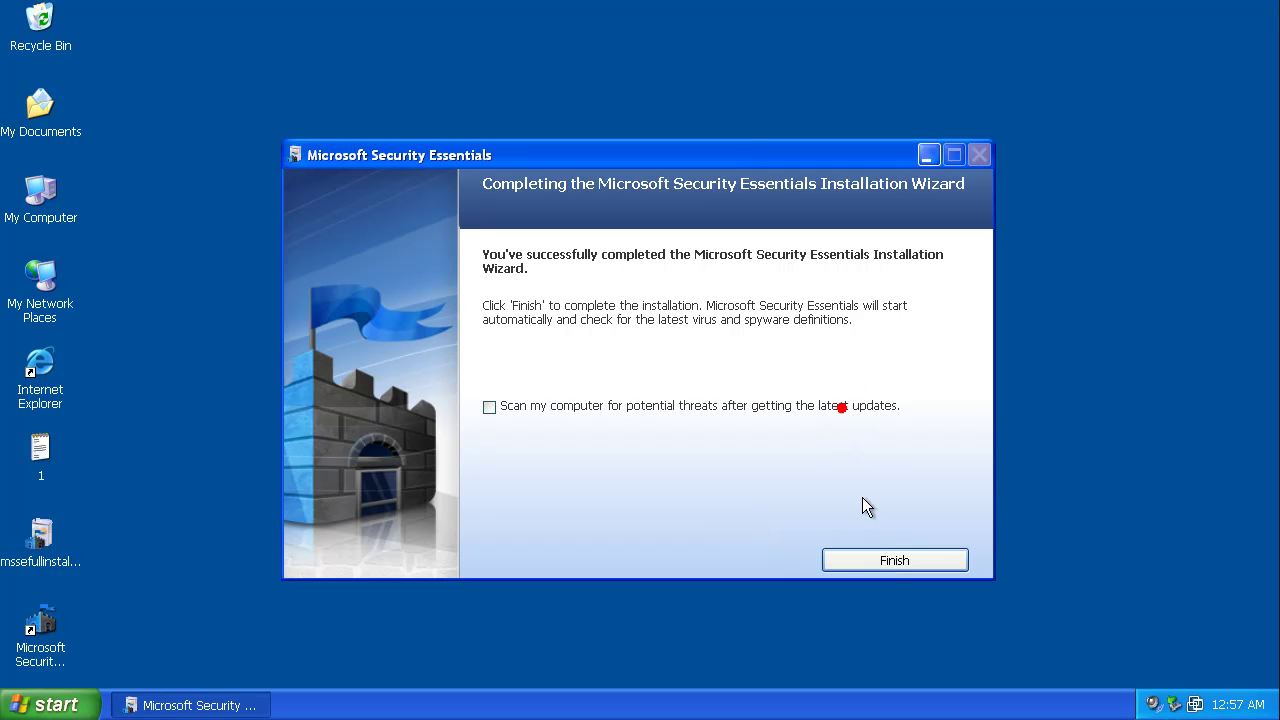
Finish the wizard so Security Essentials opens on the Update tab downloading definitions.
click(893, 562)
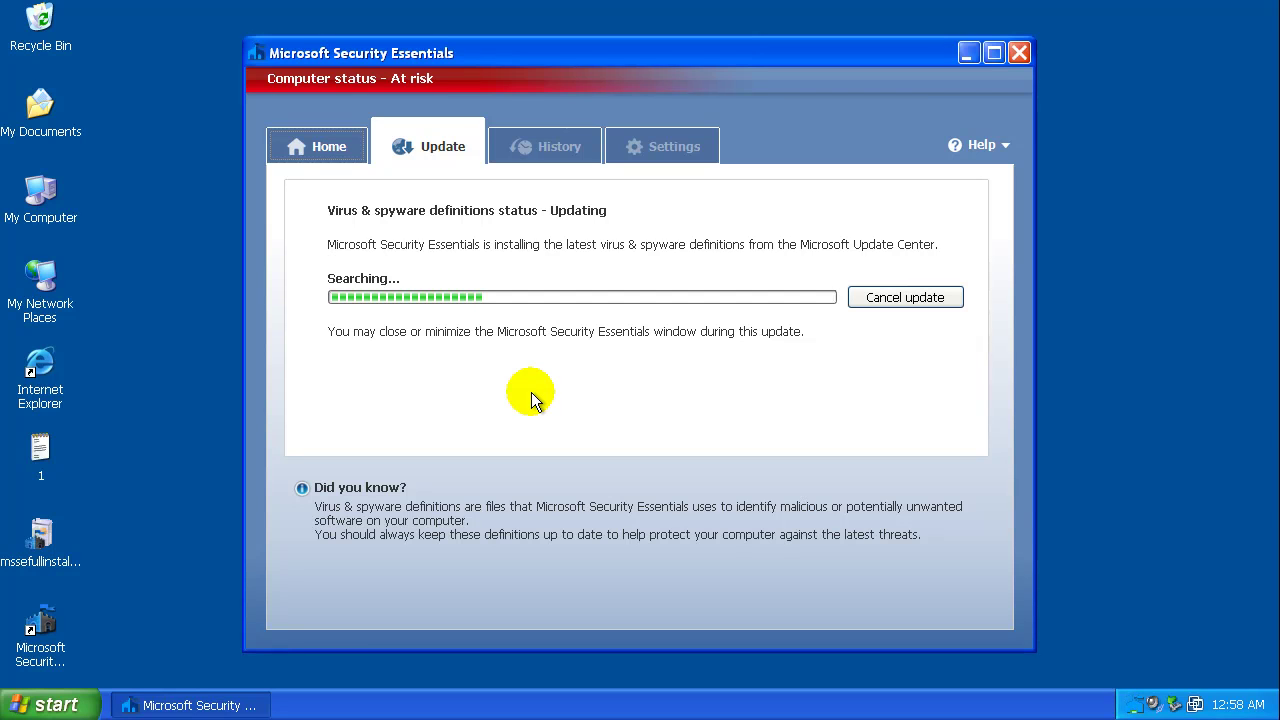
click(670, 146)
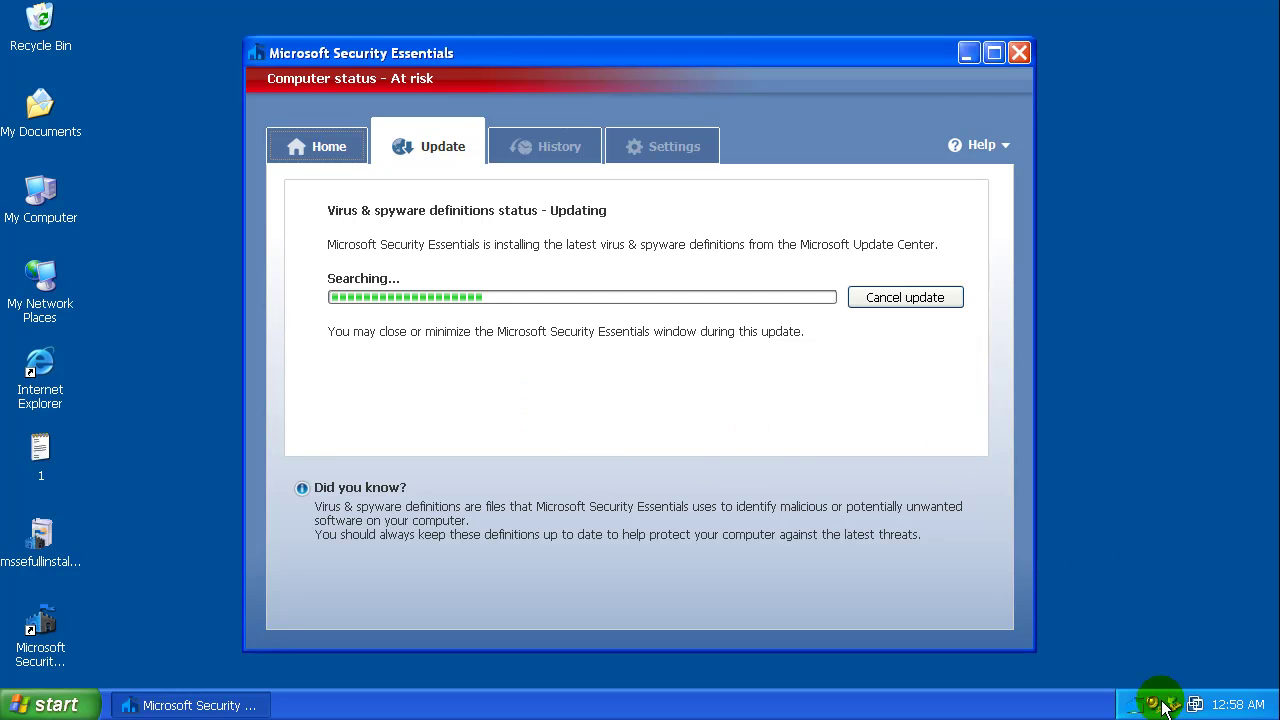
mouse_move(1140, 712)
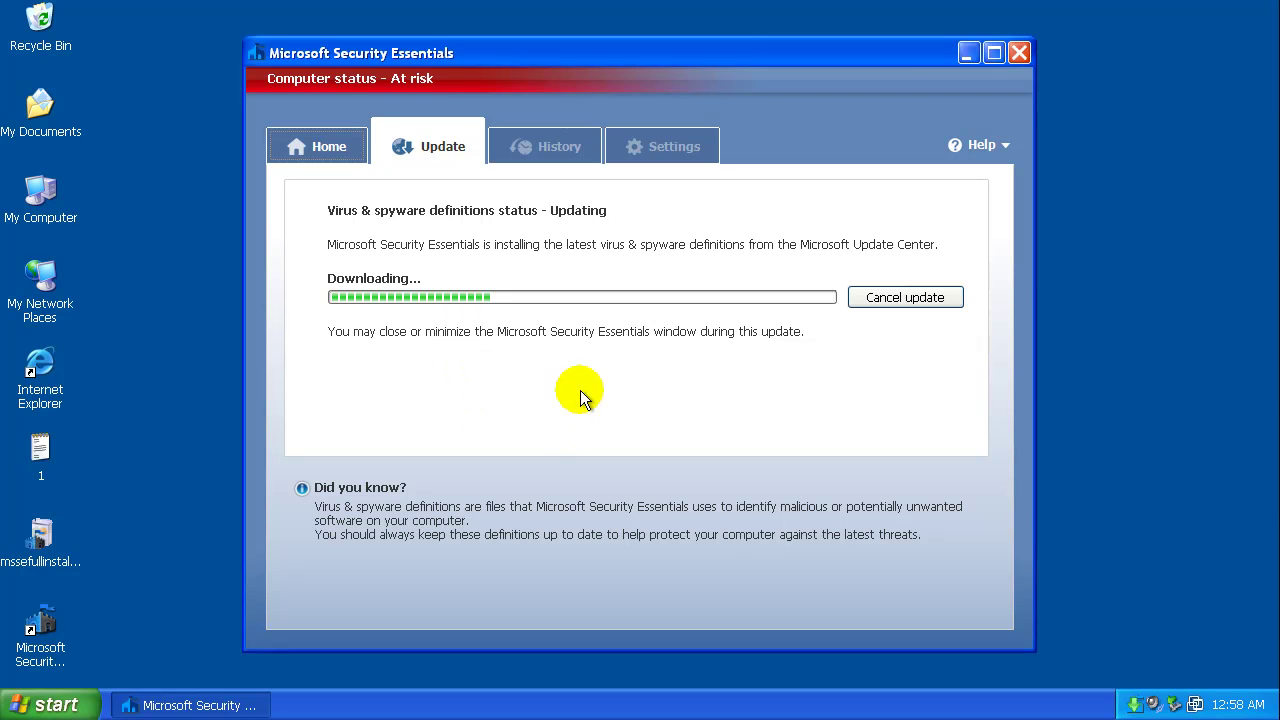
click(712, 145)
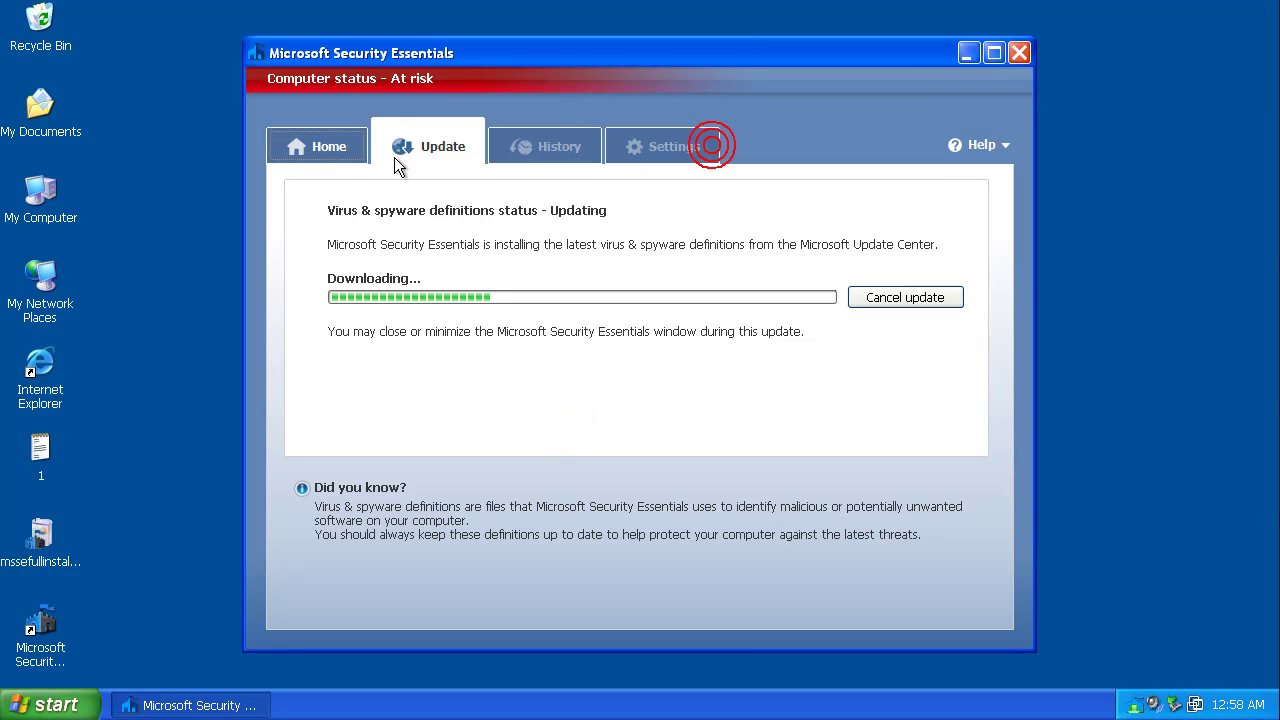
Check the Home status, then follow the Update tab until definitions 1.67.194.0 are up to date.
click(337, 152)
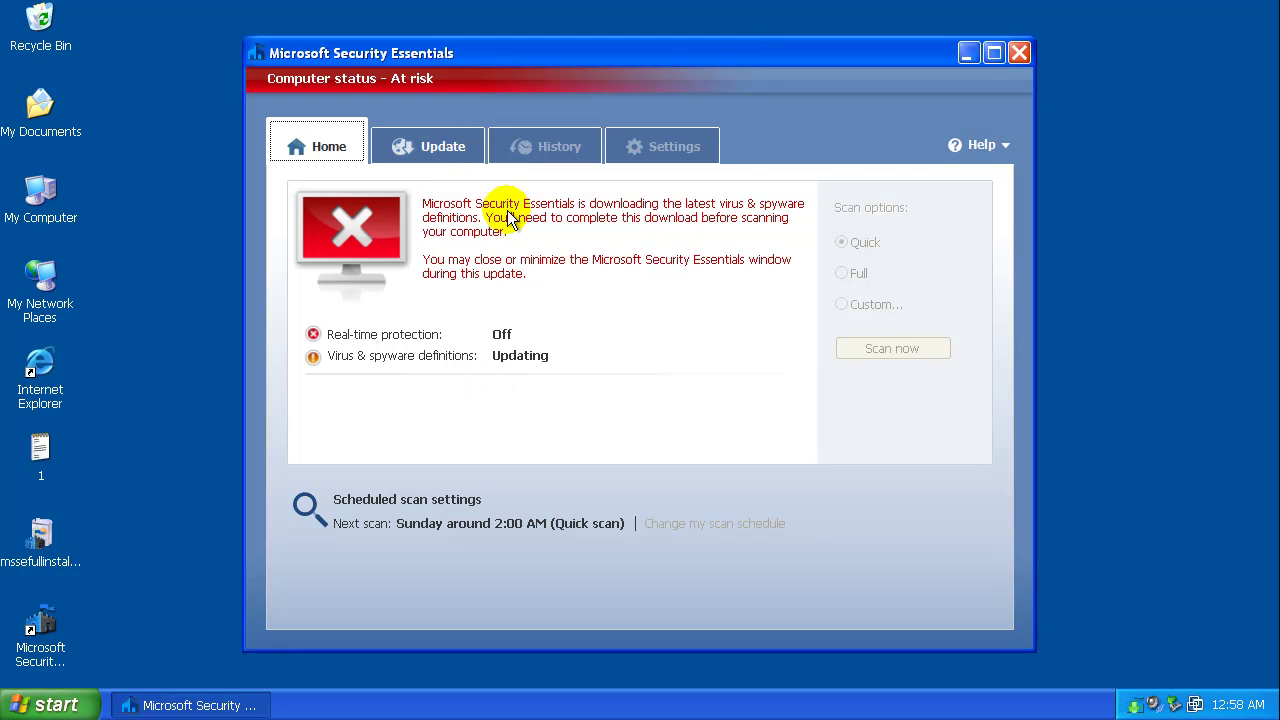
click(447, 148)
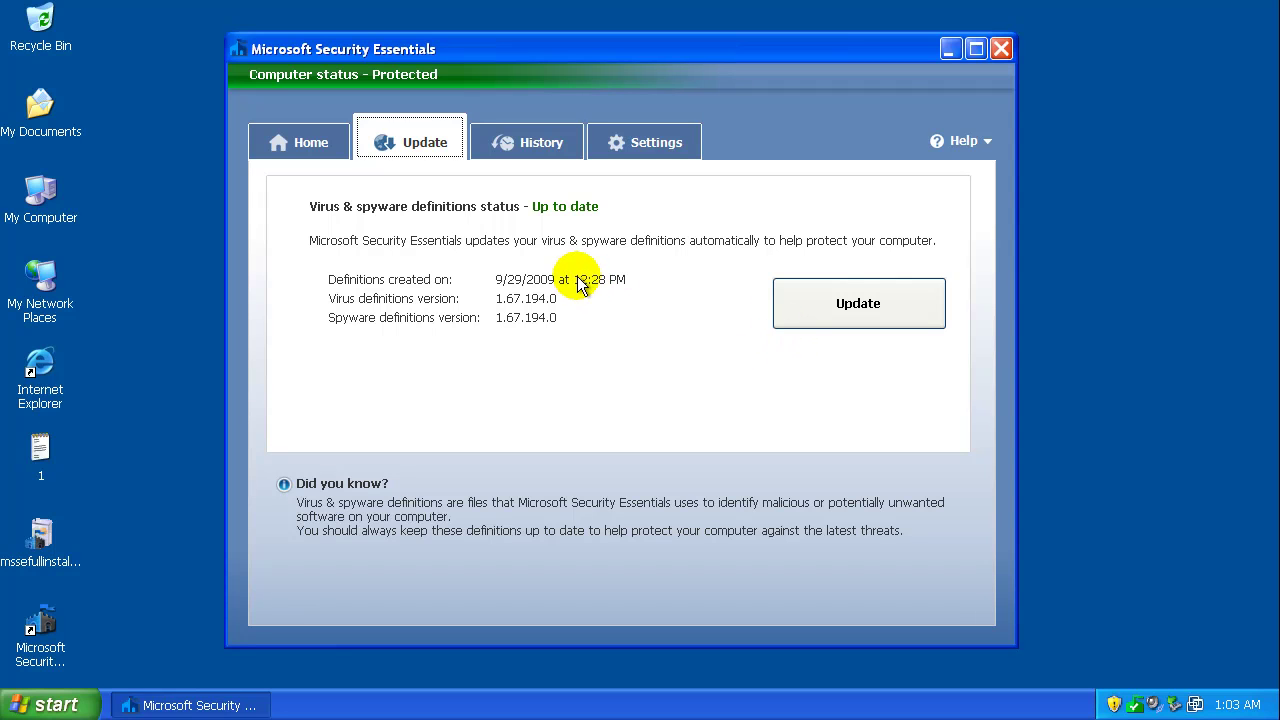
click(837, 317)
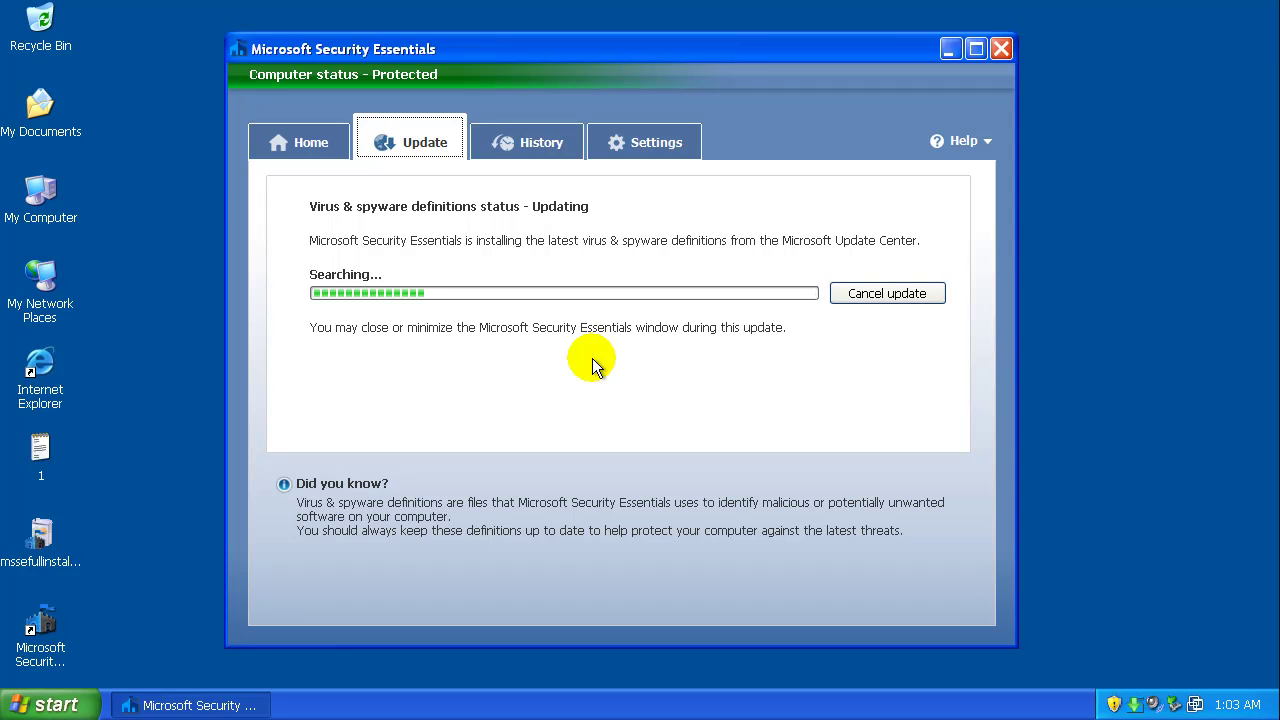
click(638, 141)
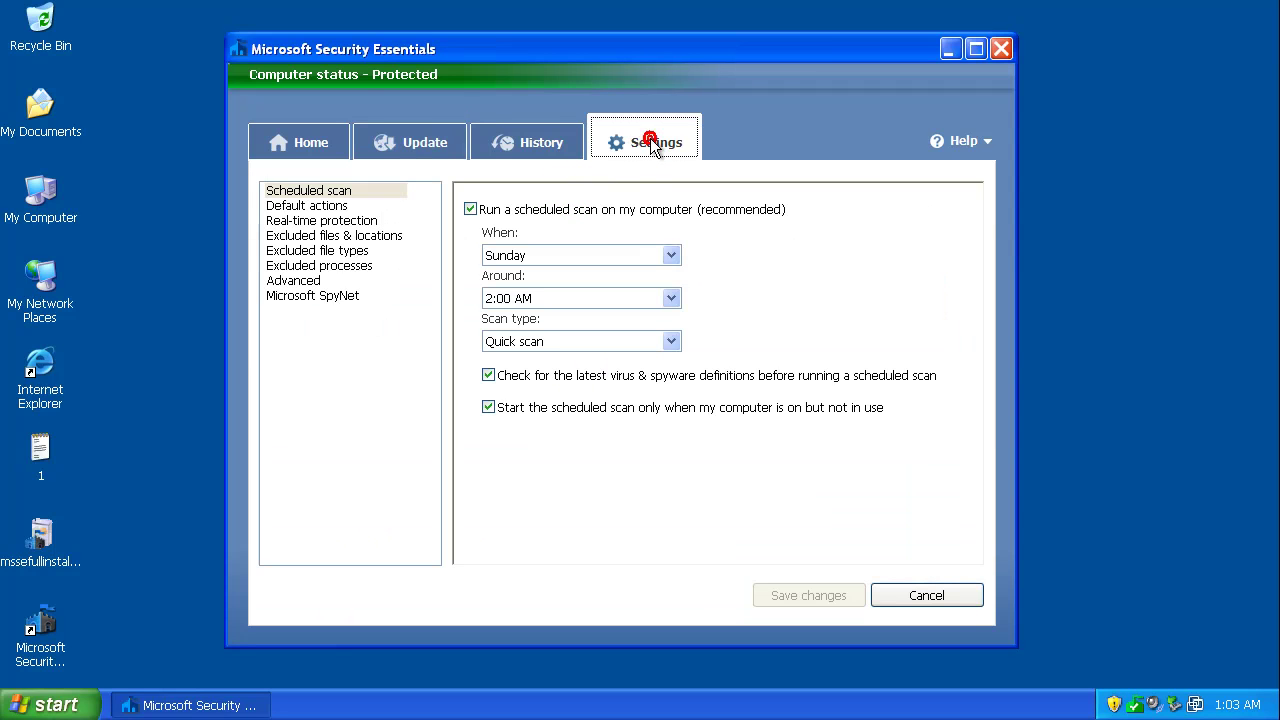
click(330, 207)
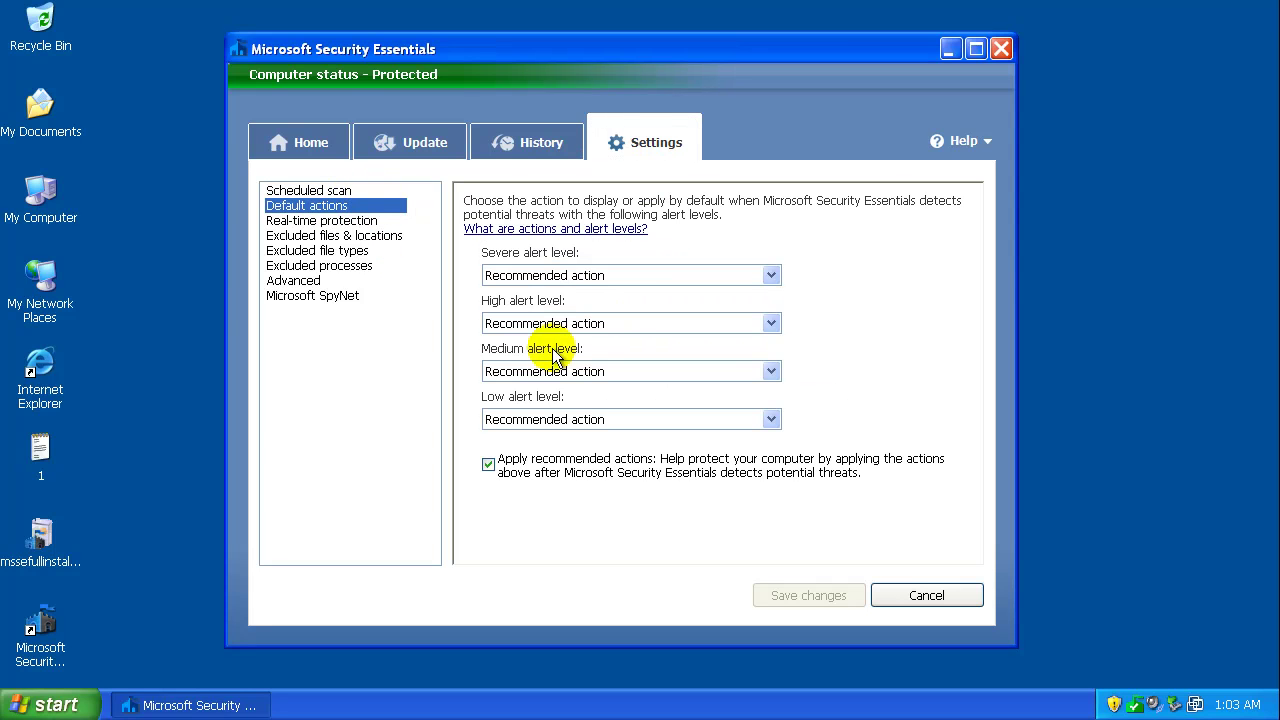
click(360, 221)
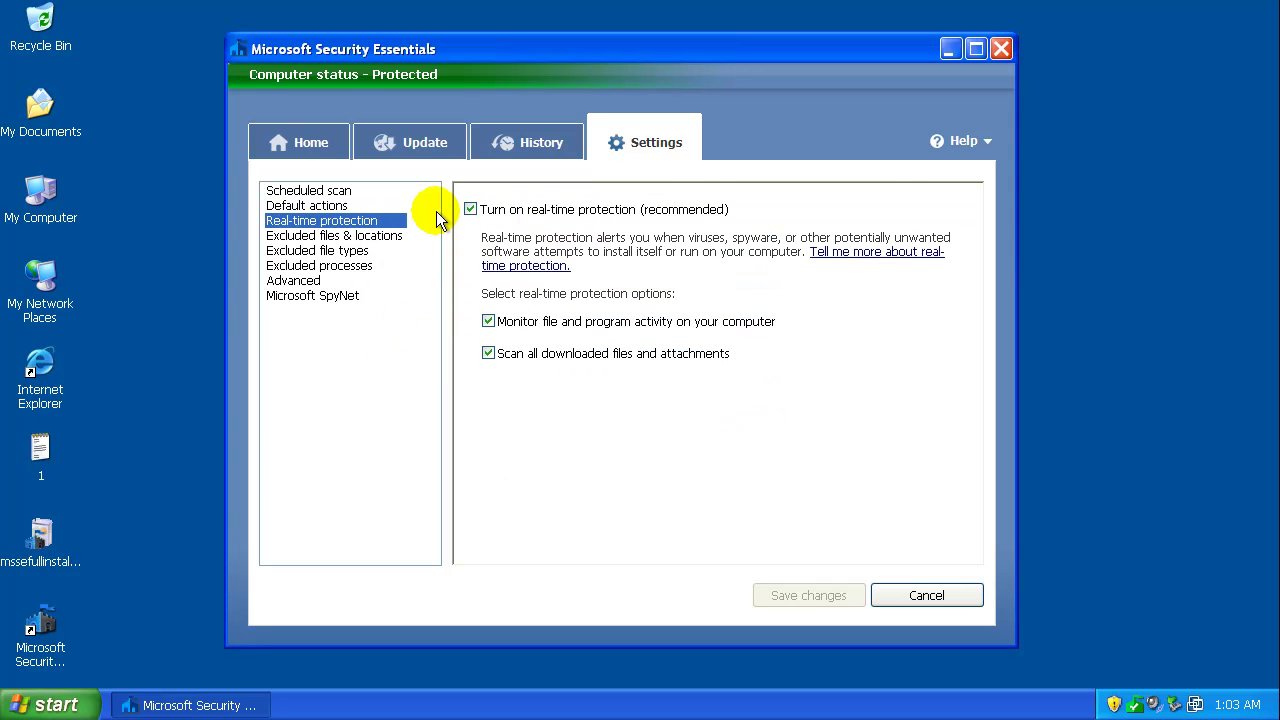
click(380, 238)
click(358, 252)
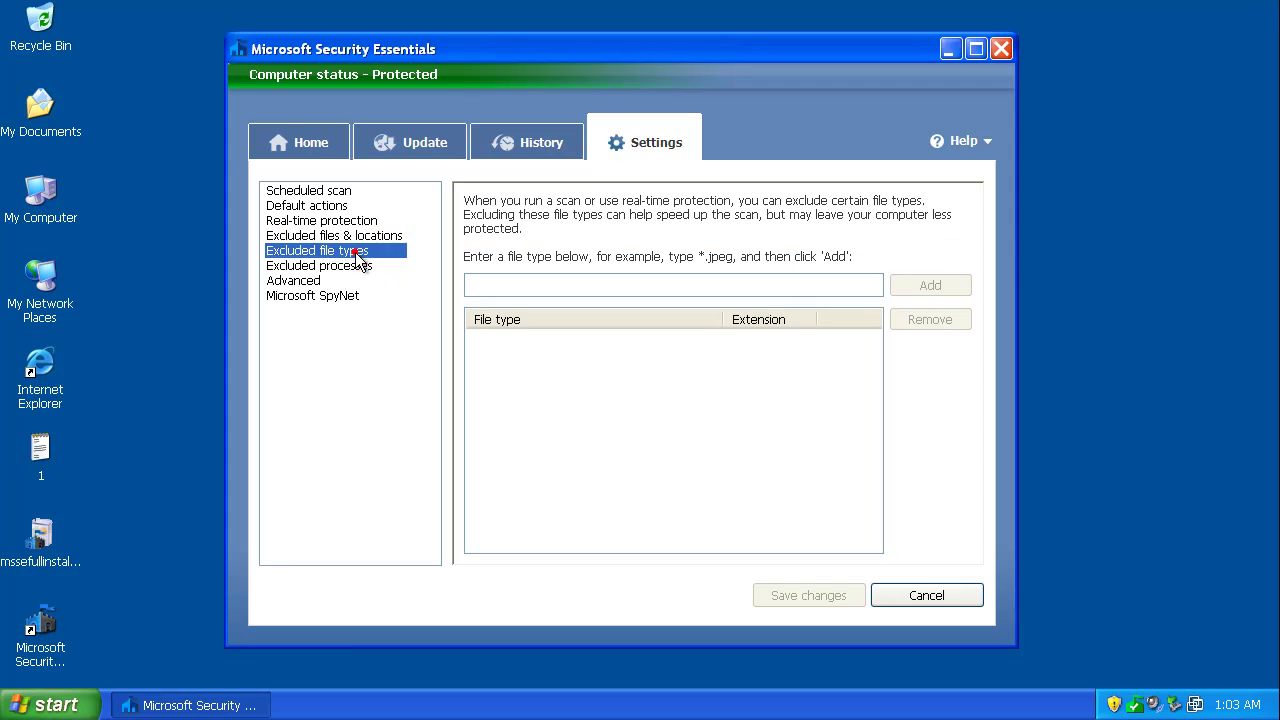
click(362, 267)
click(300, 281)
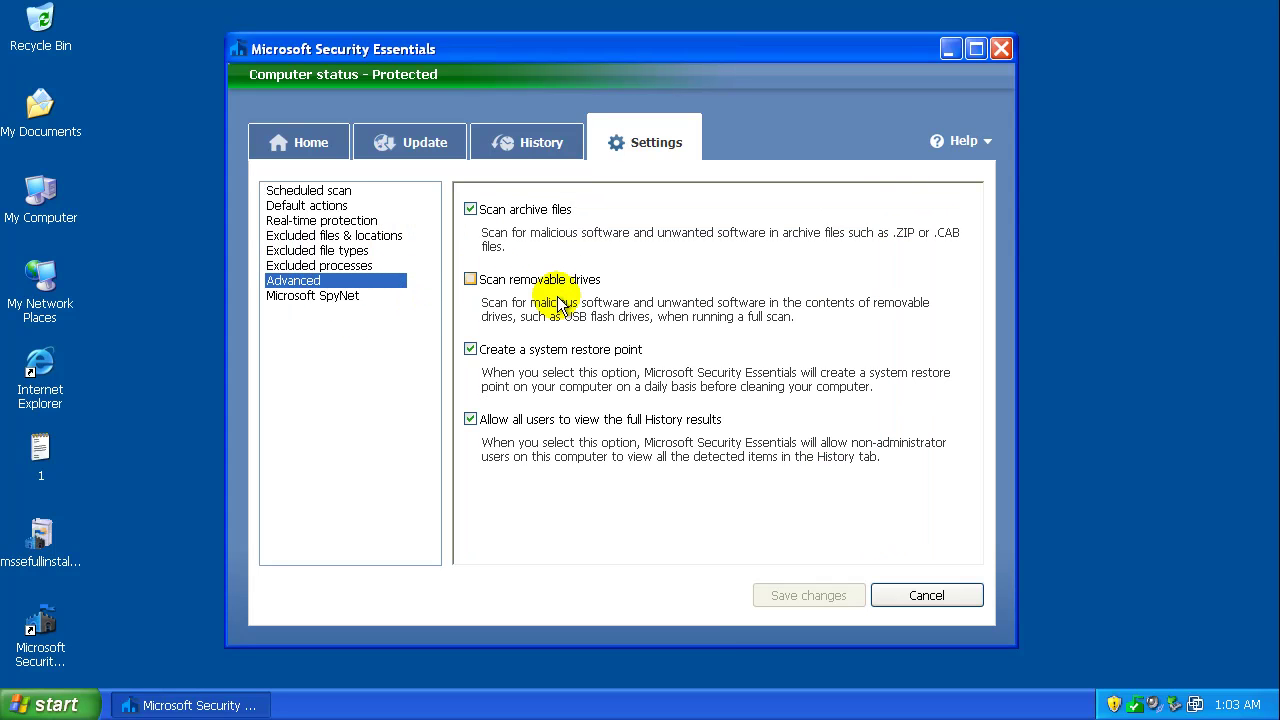
click(347, 299)
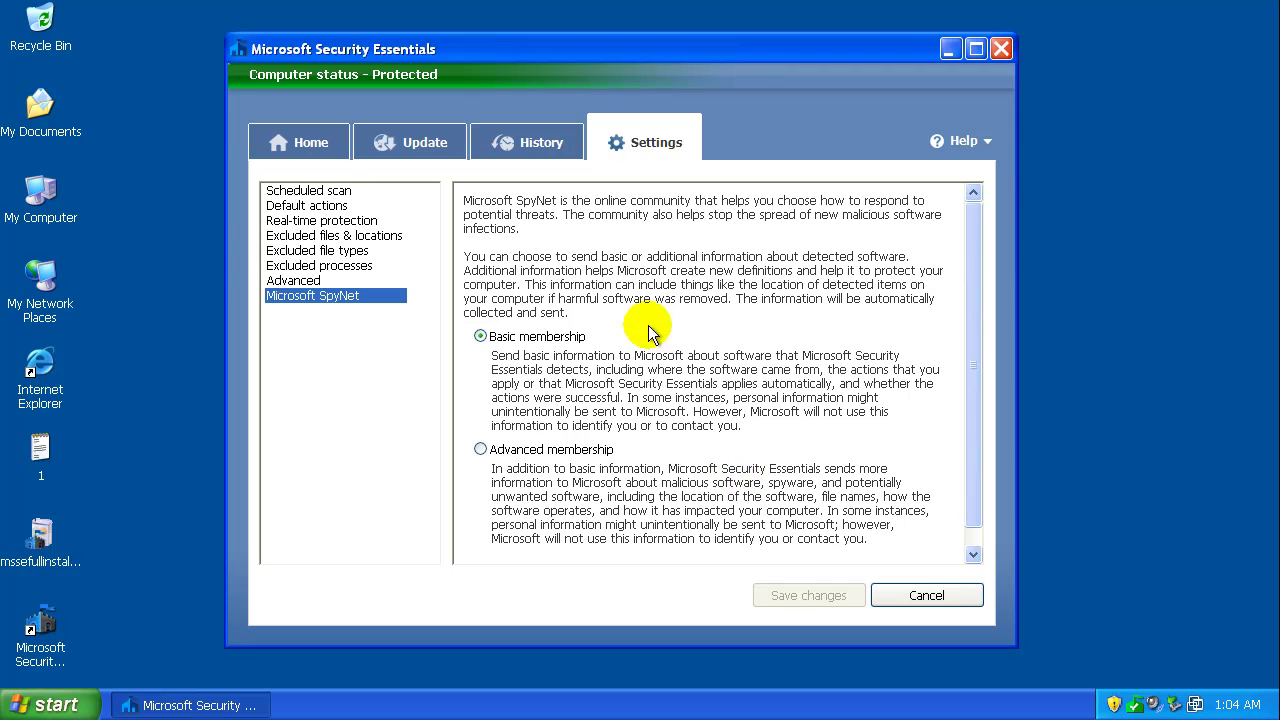
click(298, 142)
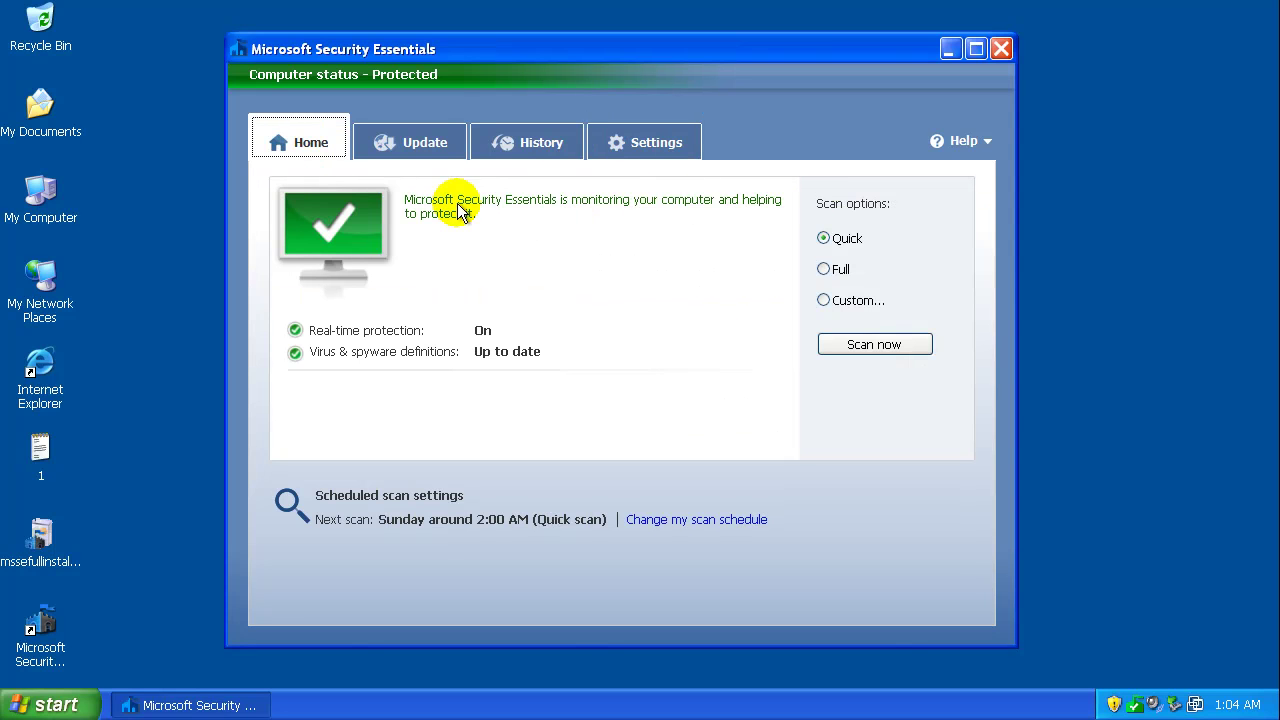
click(430, 140)
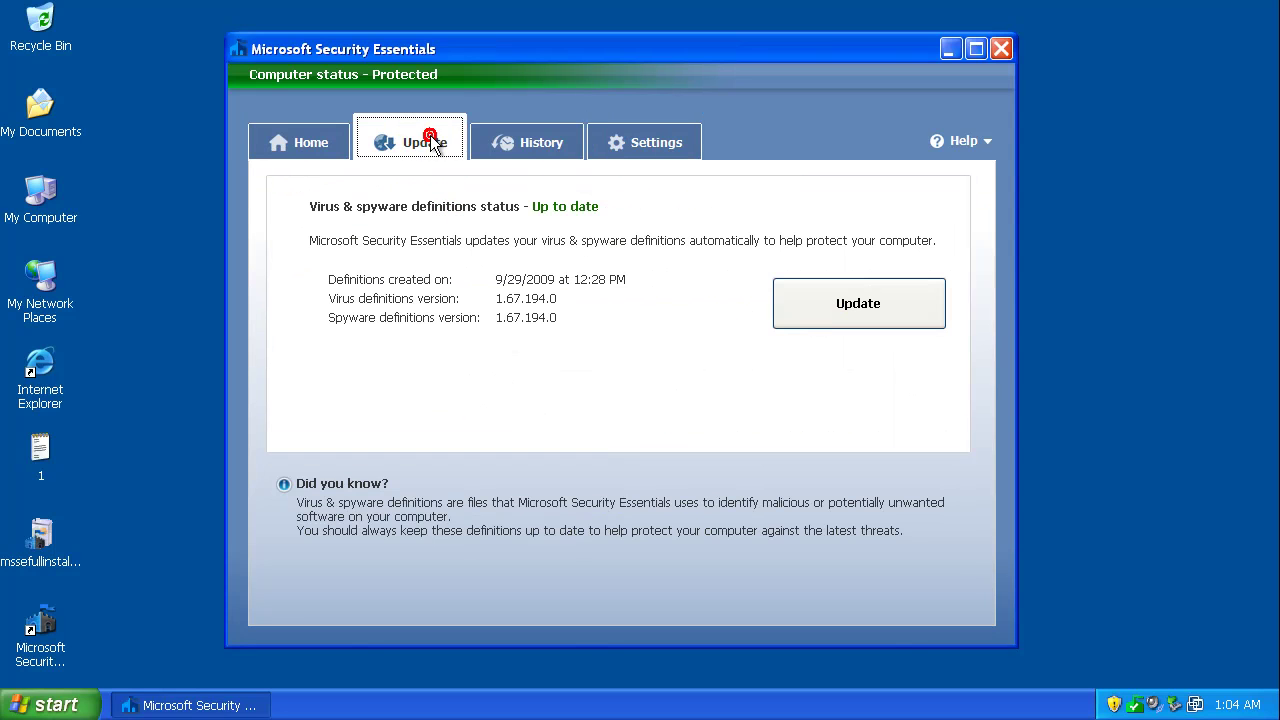
Close Security Essentials and confirm msseces.exe and MsMpEng.exe are running in Task Manager.
click(323, 134)
click(1003, 47)
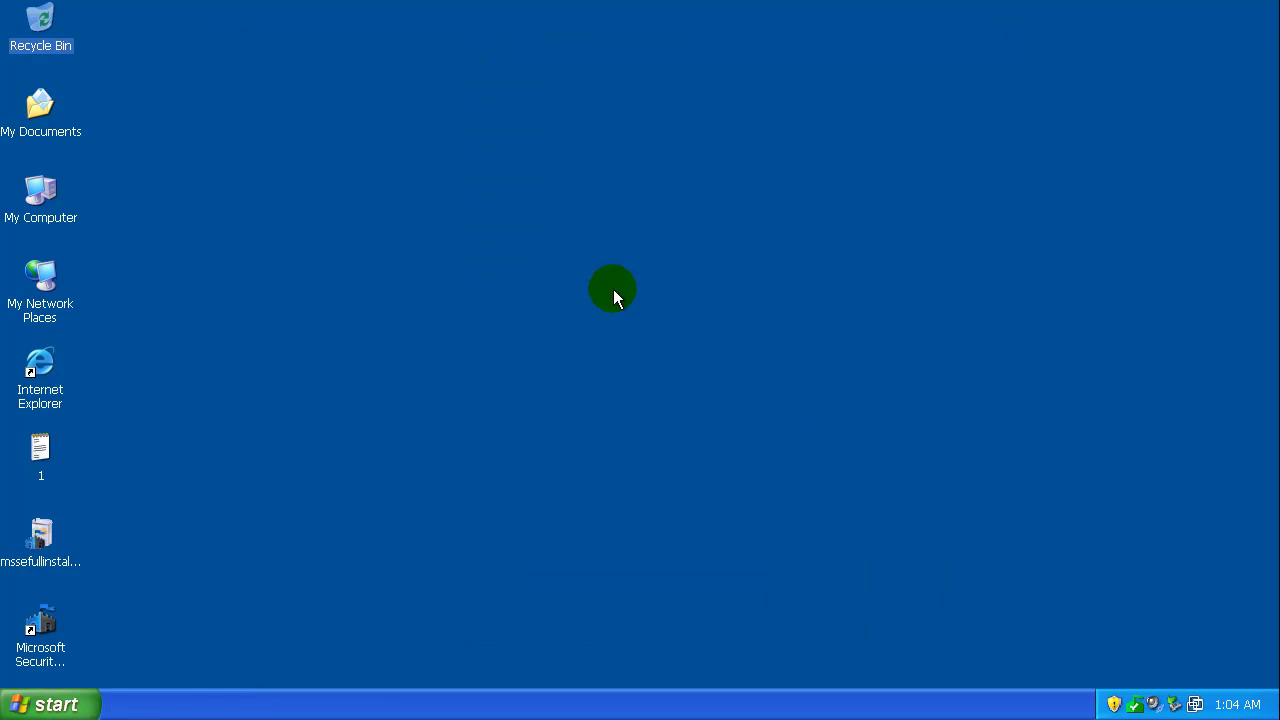
right_click(200, 702)
click(261, 645)
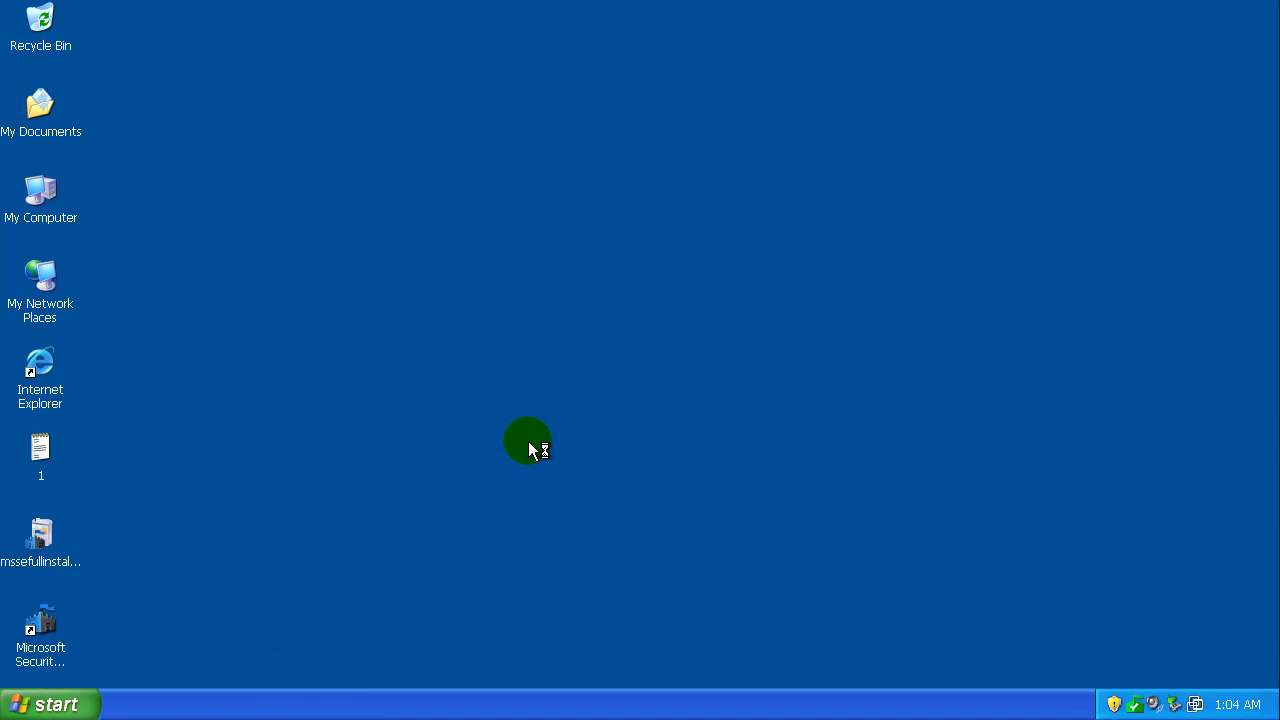
click(104, 118)
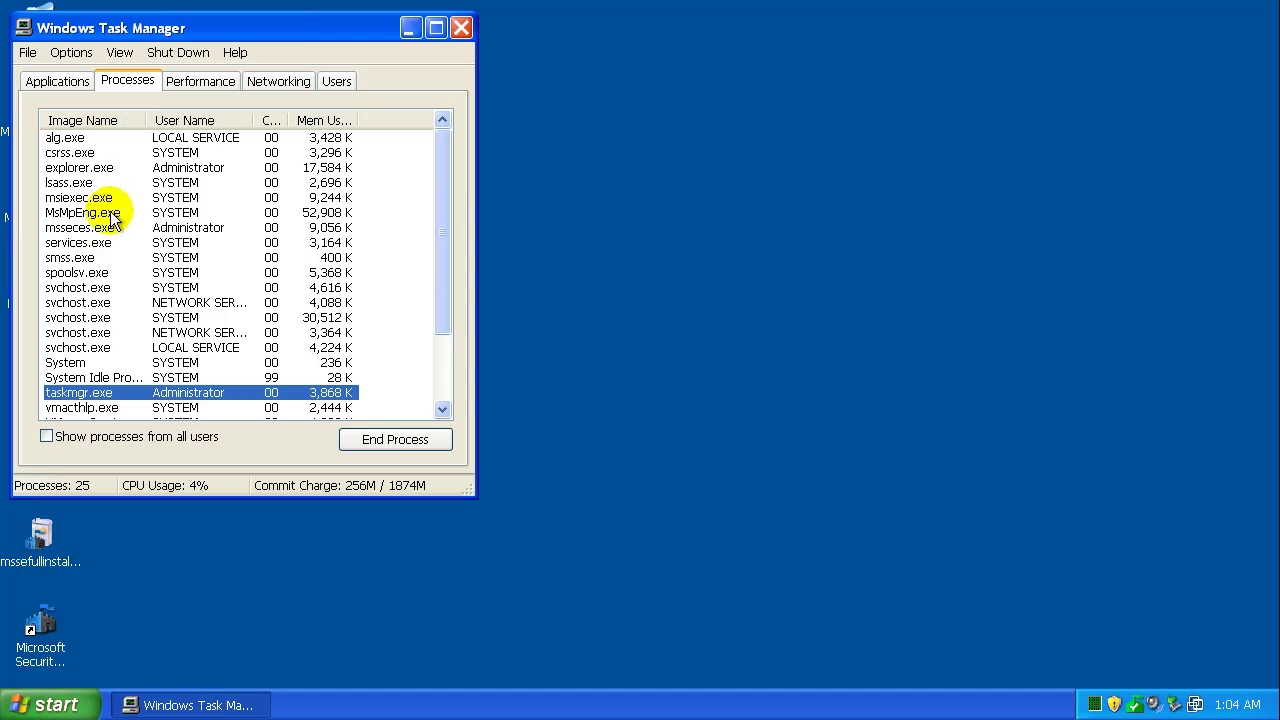
click(70, 227)
click(92, 213)
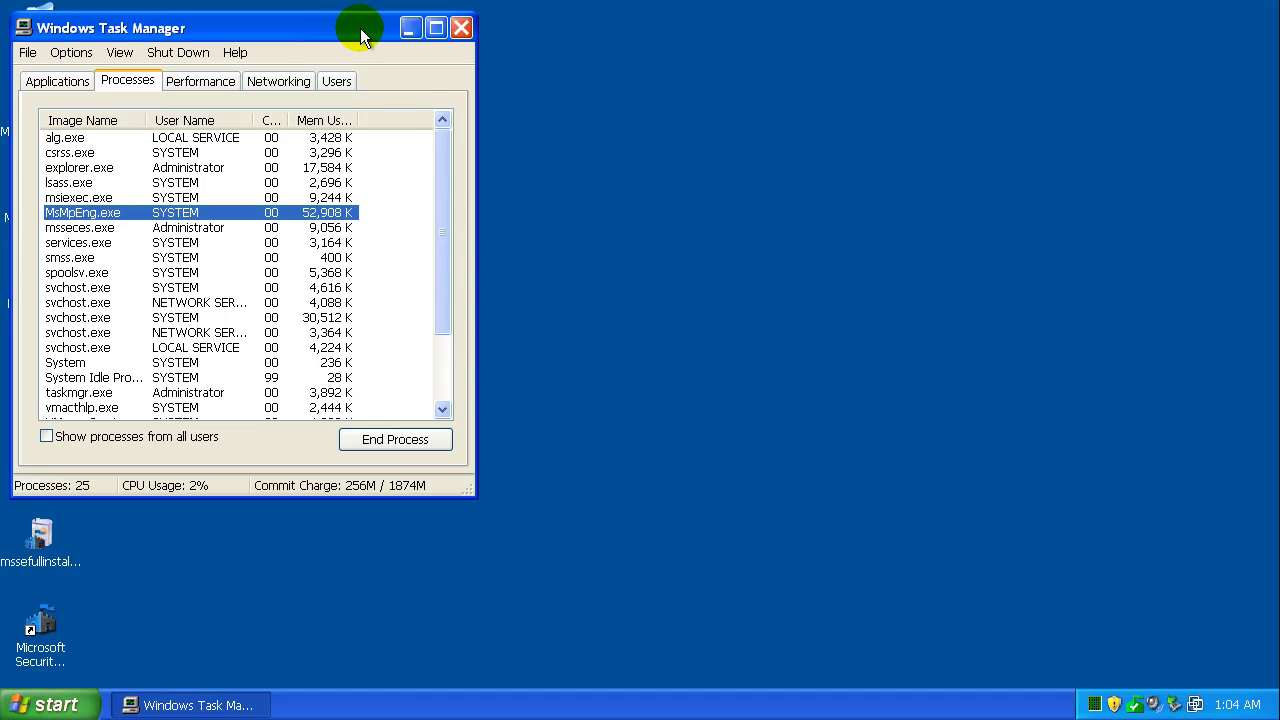
Close Task Manager and launch Internet Explorer.
drag(324, 29, 379, 76)
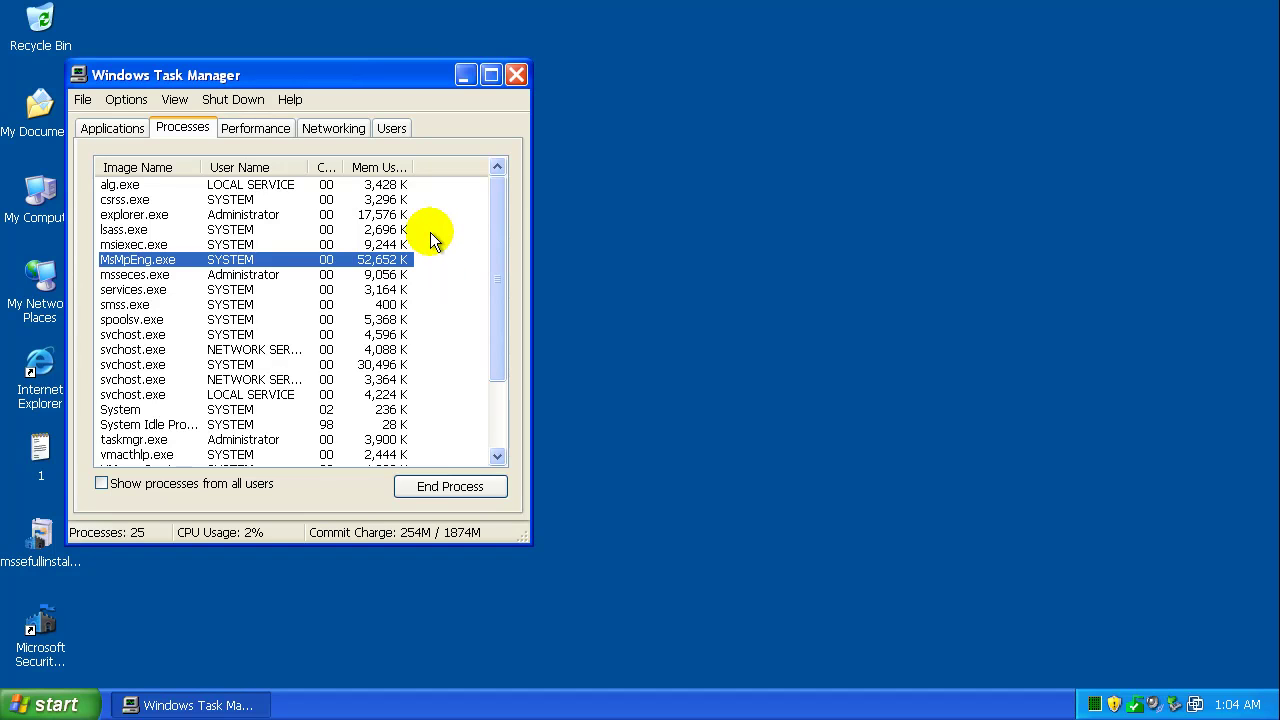
click(518, 74)
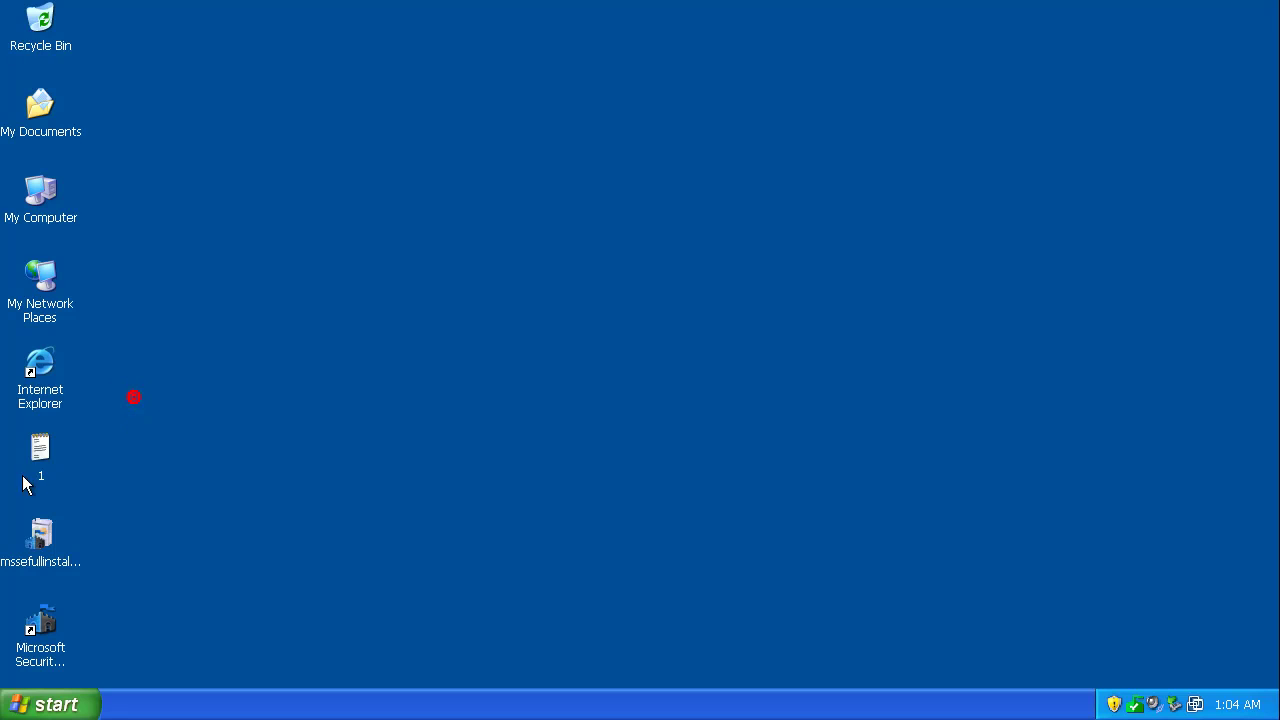
click(60, 374)
Open the test URL list in Notepad and copy the first URL.
click(246, 385)
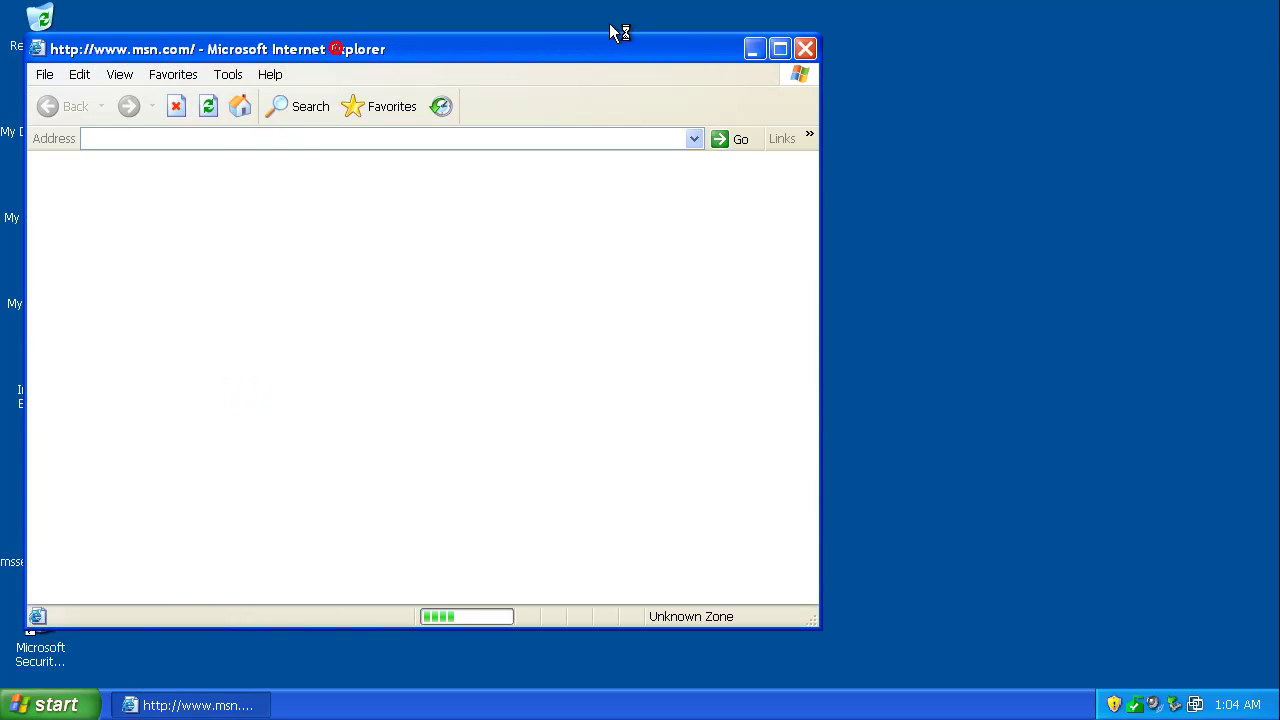
drag(607, 47, 734, 60)
double_click(40, 452)
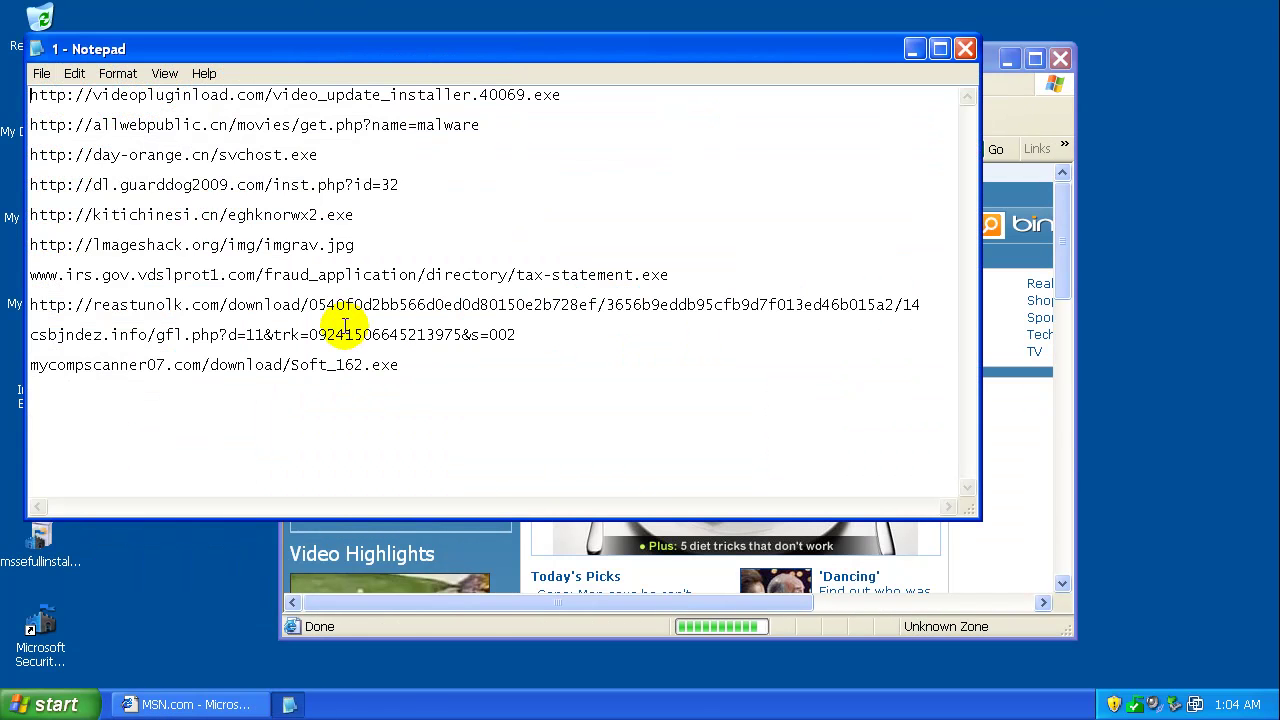
double_click(390, 100)
right_click(395, 105)
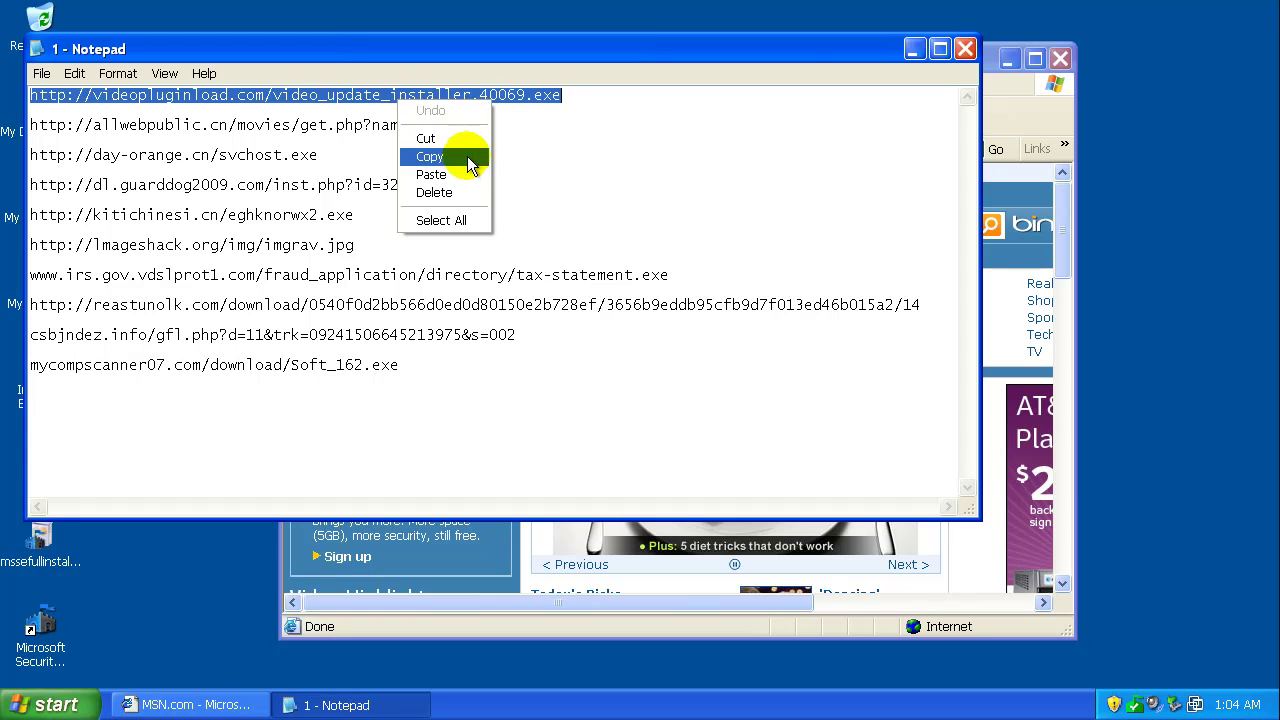
click(467, 157)
Load the videopluginload.com URL in Internet Explorer and run the downloaded installer.
drag(968, 68, 984, 57)
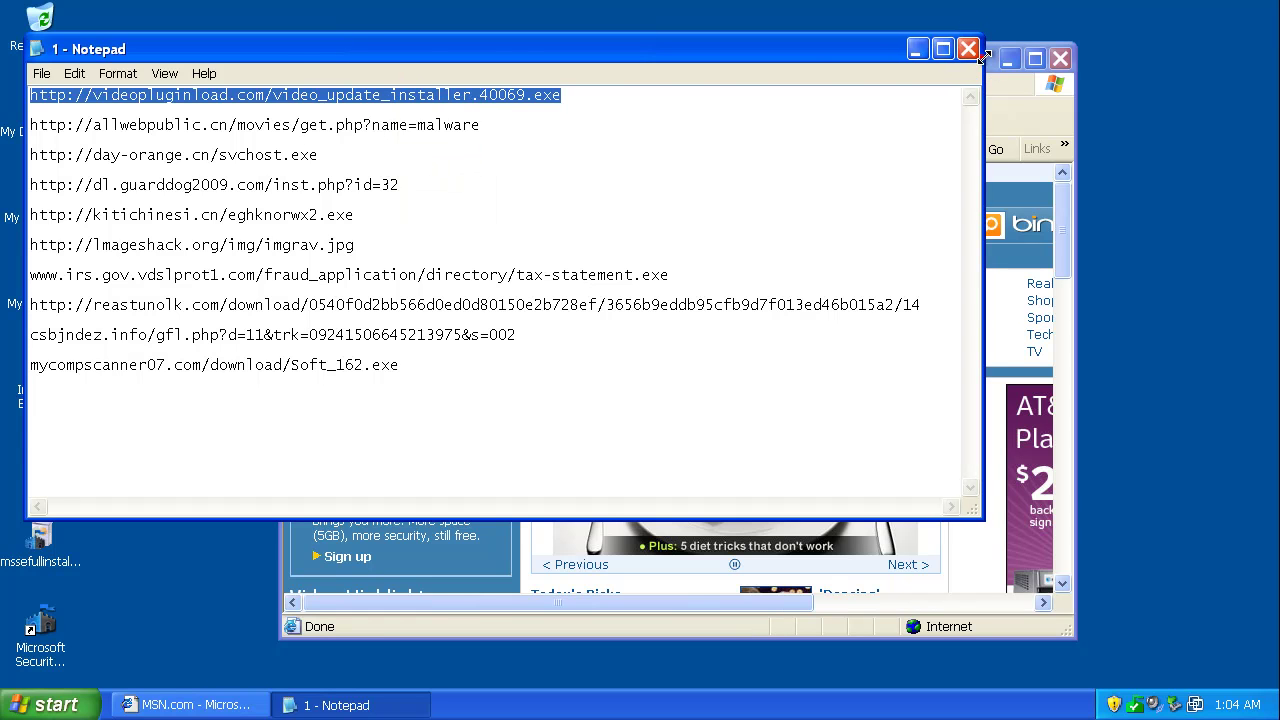
click(995, 88)
right_click(735, 150)
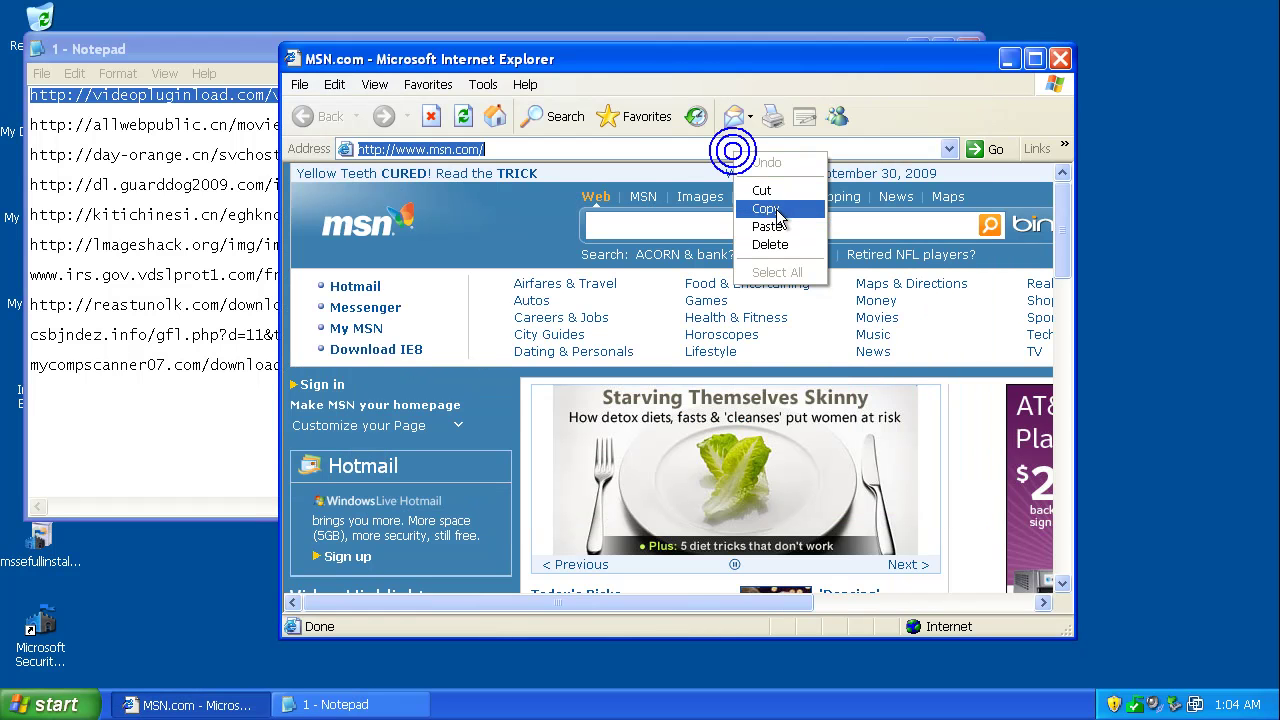
click(770, 226)
key(Return)
click(610, 362)
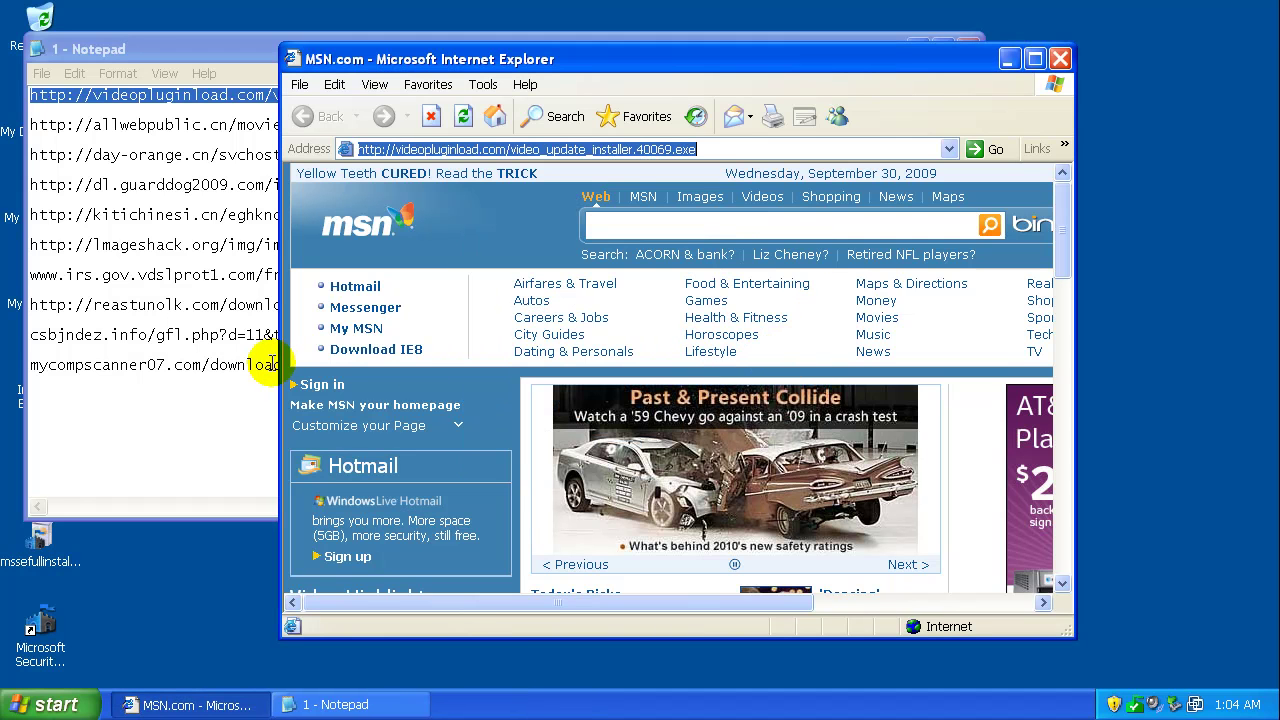
drag(279, 364, 96, 370)
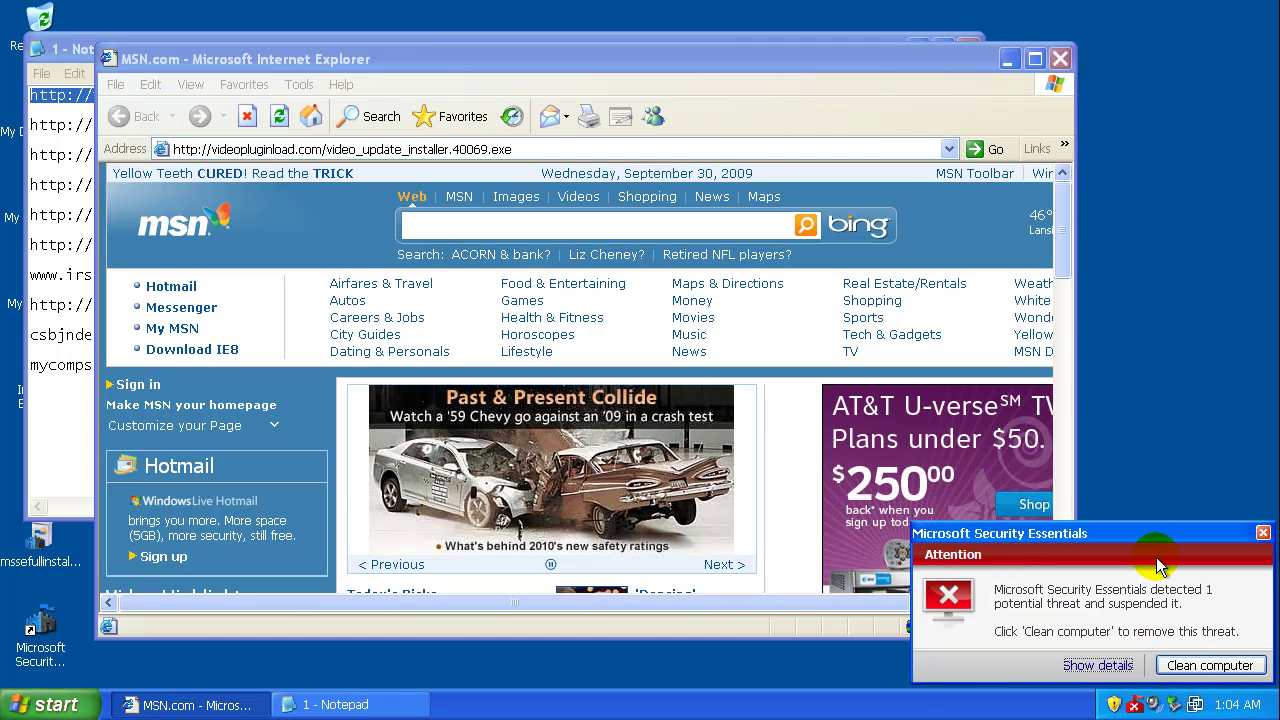
Clean TrojanDownloader:Win32/Renos.JM from the alert details, close it, and select the second URL.
click(1098, 665)
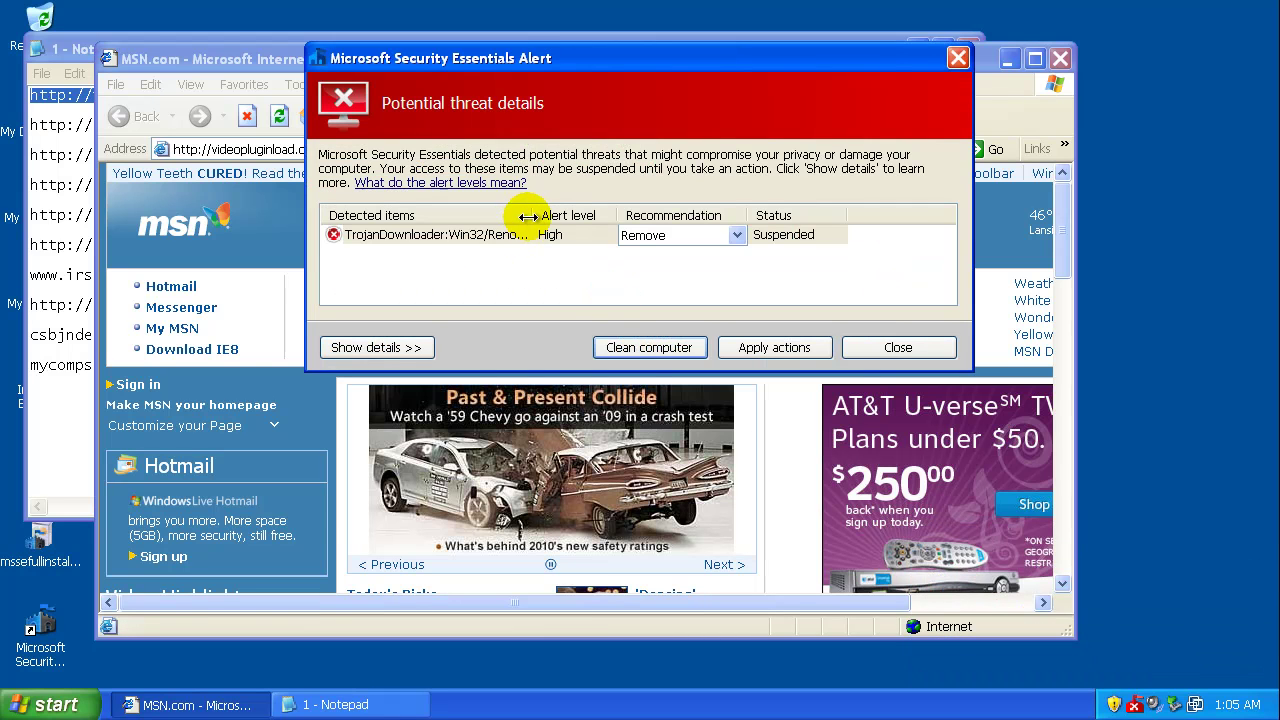
drag(532, 217, 585, 217)
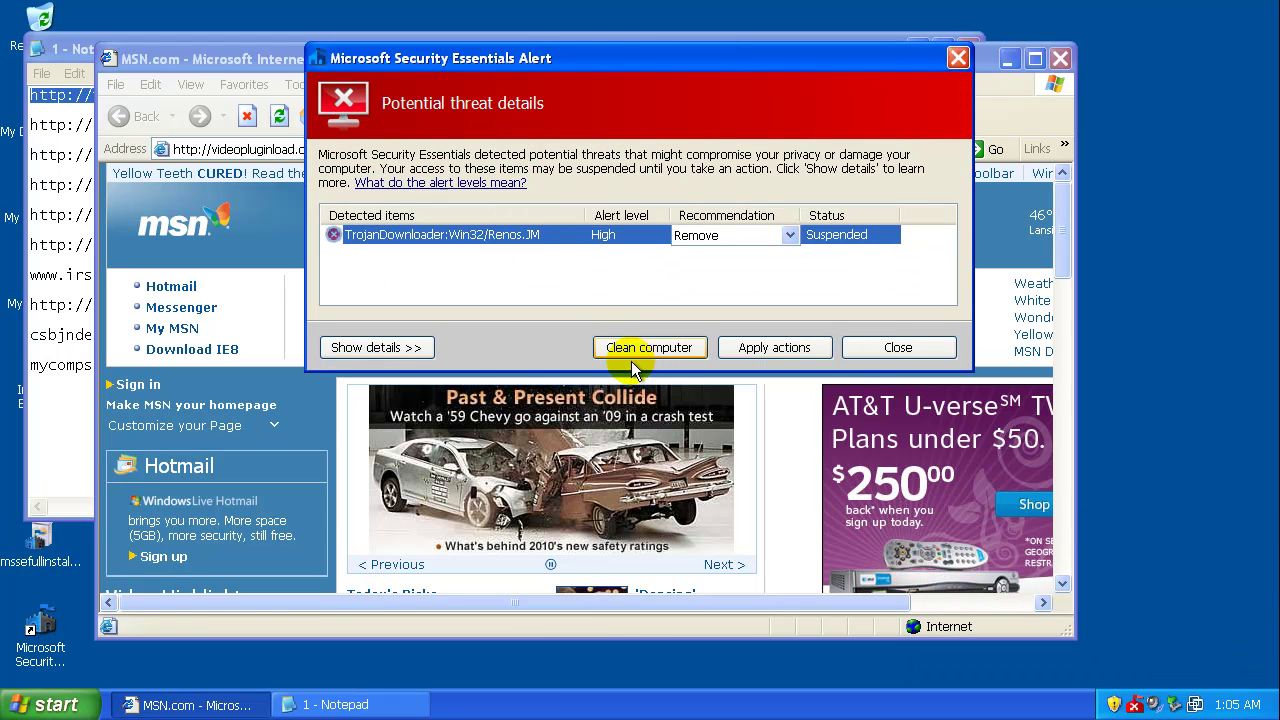
click(667, 348)
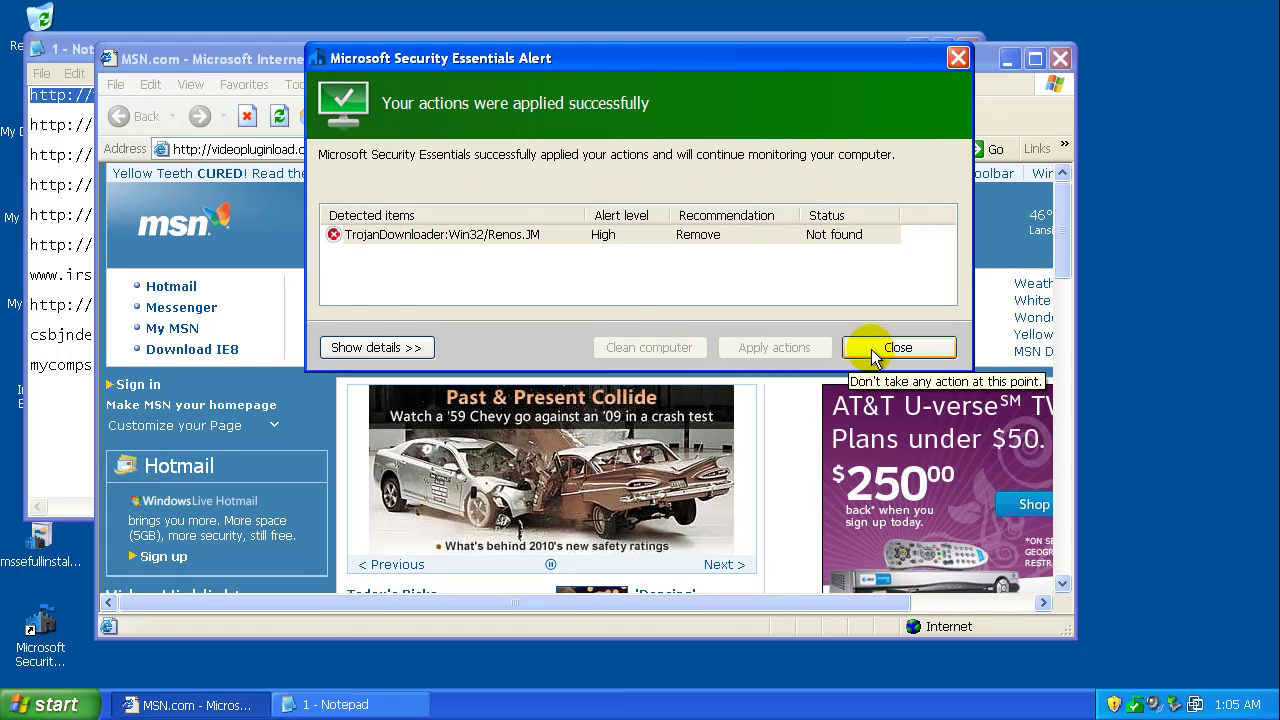
click(872, 350)
double_click(50, 125)
right_click(68, 124)
Load the allwebpublic.cn URL and run the downloaded malware.exe despite the unverified publisher warning.
click(100, 179)
click(1022, 118)
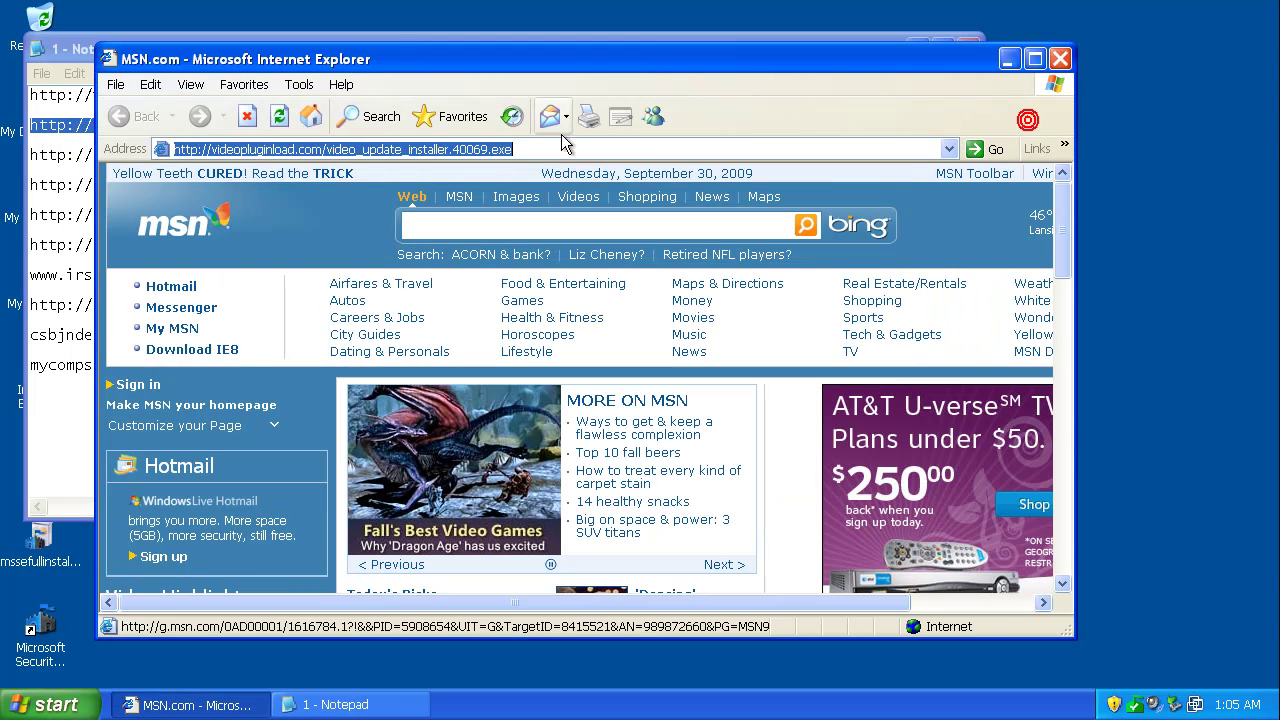
right_click(561, 143)
click(605, 220)
key(Return)
click(609, 369)
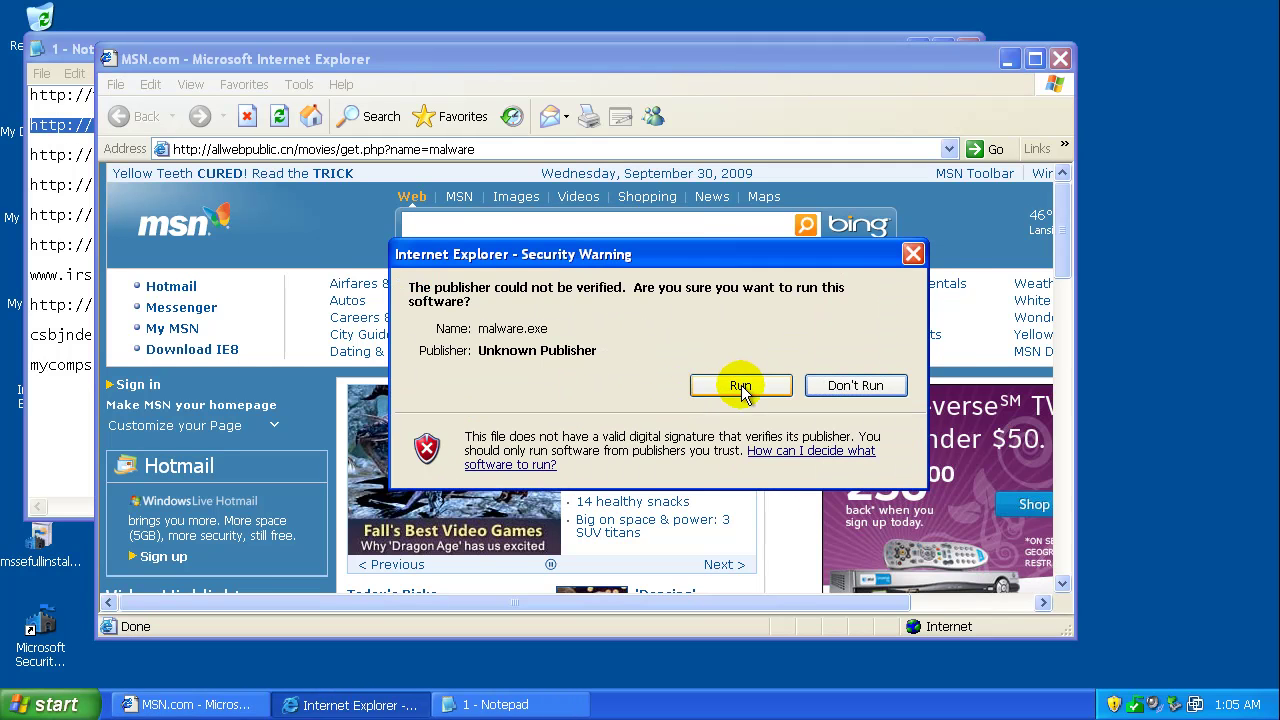
click(740, 387)
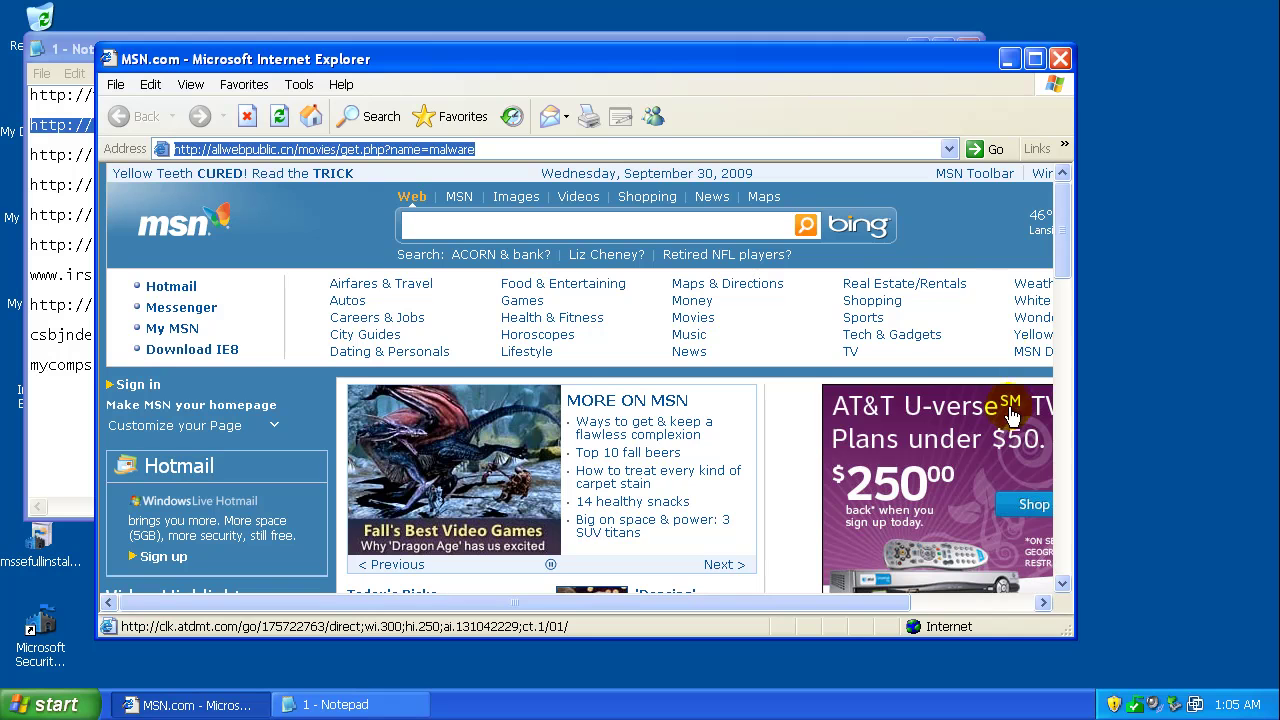
drag(830, 62, 880, 67)
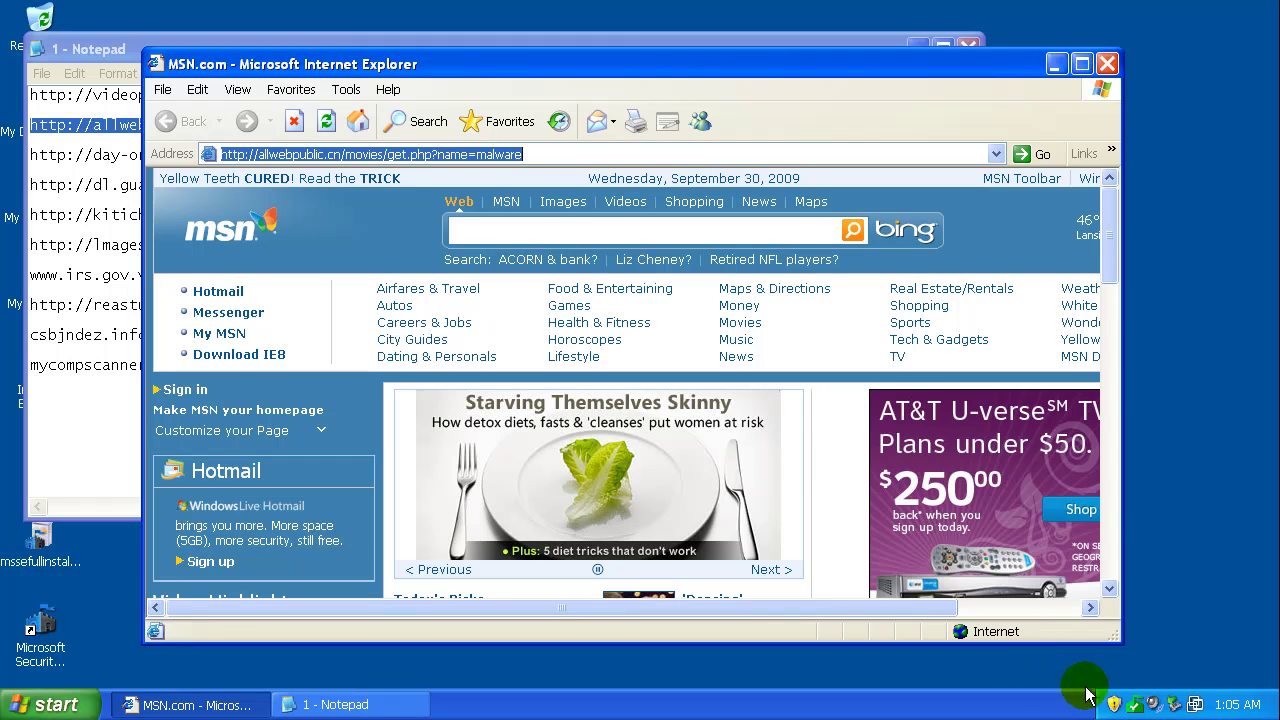
Copy the day-orange.cn URL from the list and load it in Internet Explorer.
double_click(120, 157)
right_click(118, 158)
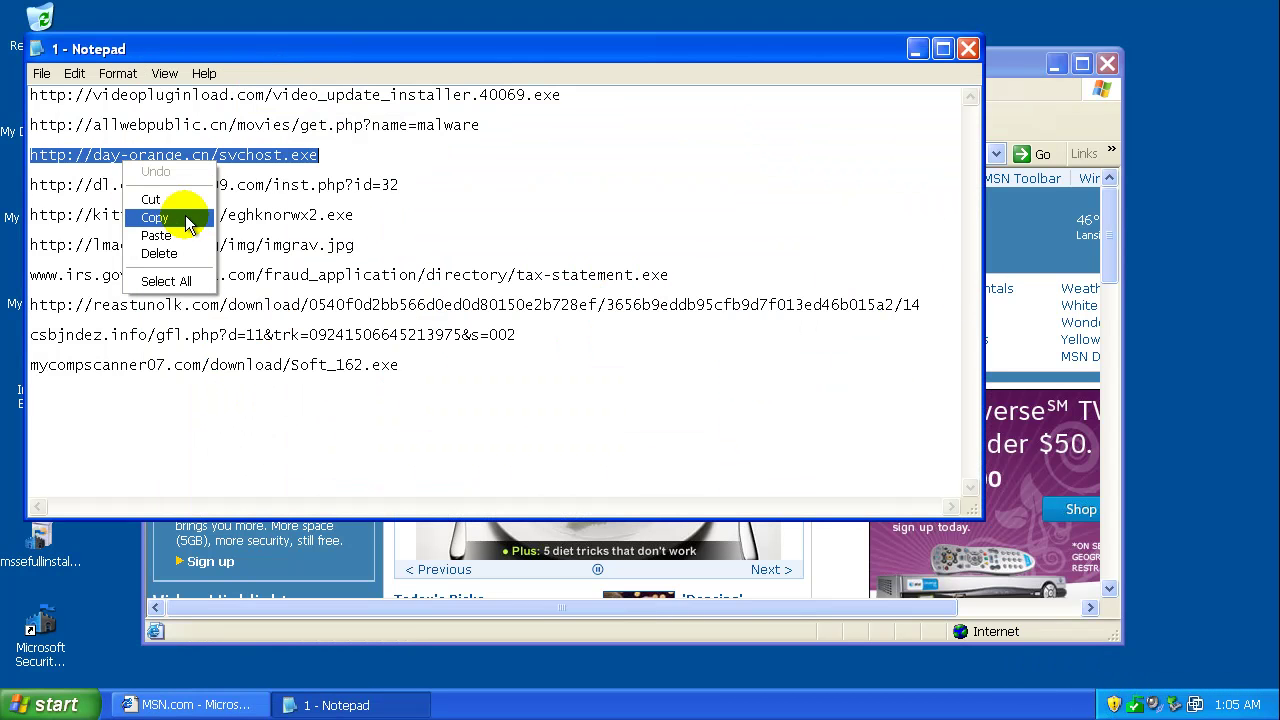
click(185, 214)
click(1006, 66)
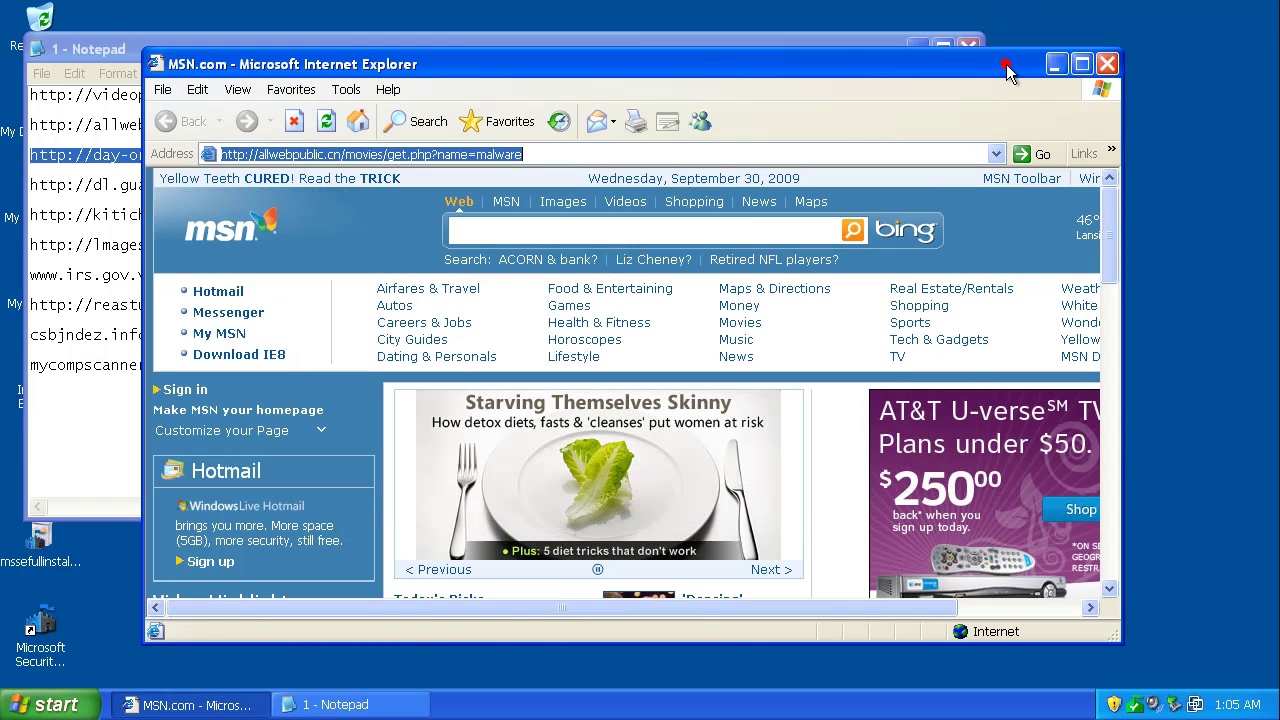
right_click(656, 160)
click(708, 237)
key(Return)
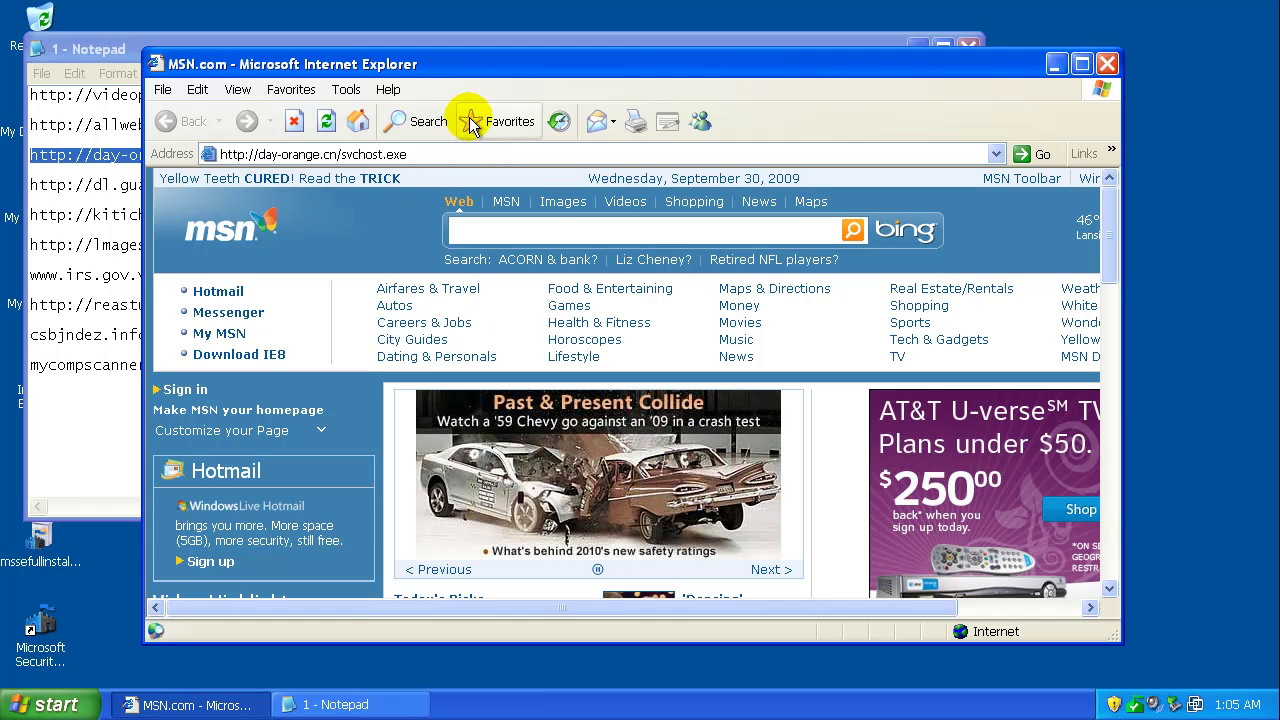
click(467, 150)
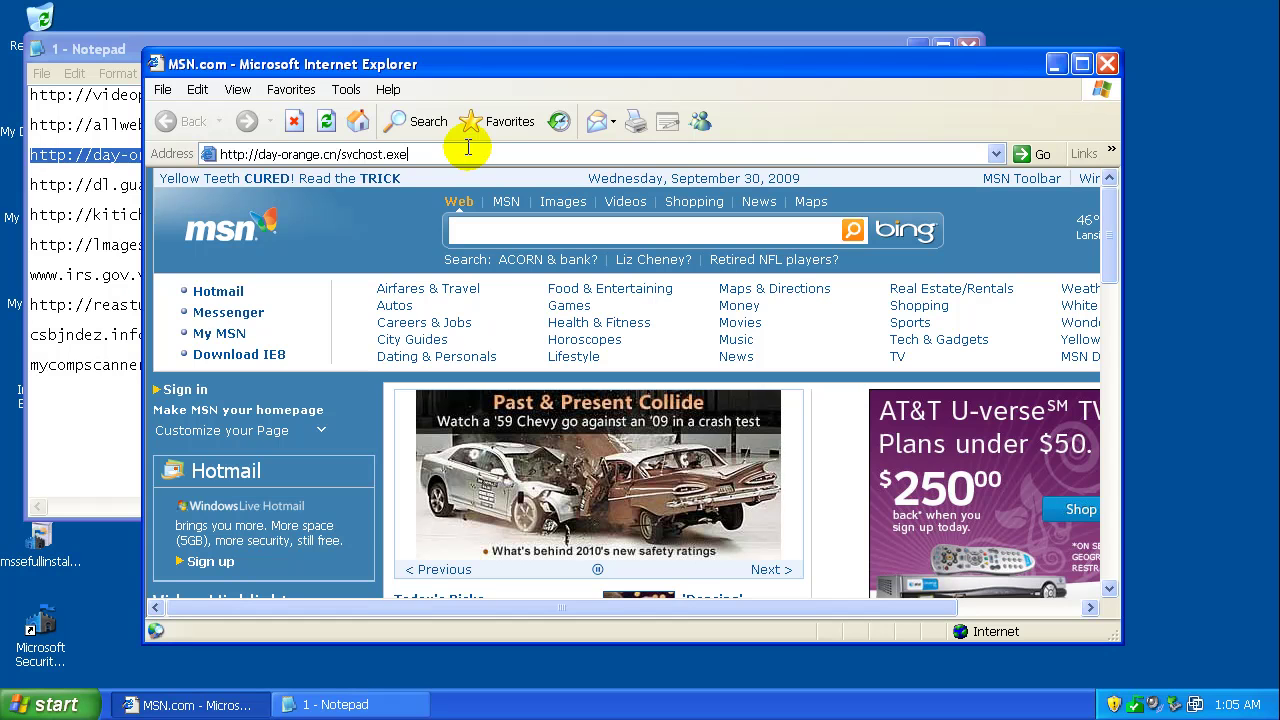
Load the dl.guarddog2009.com URL and run the downloaded inst.php file.
double_click(127, 184)
right_click(129, 187)
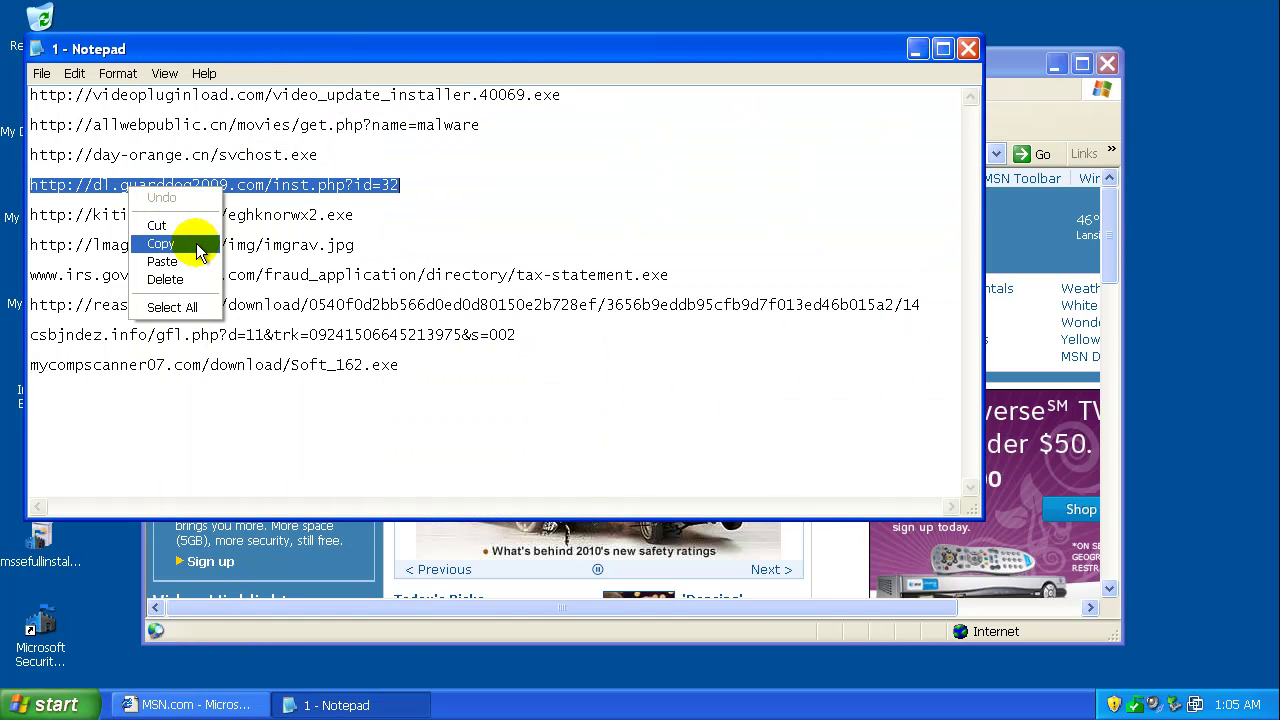
click(198, 251)
click(1020, 64)
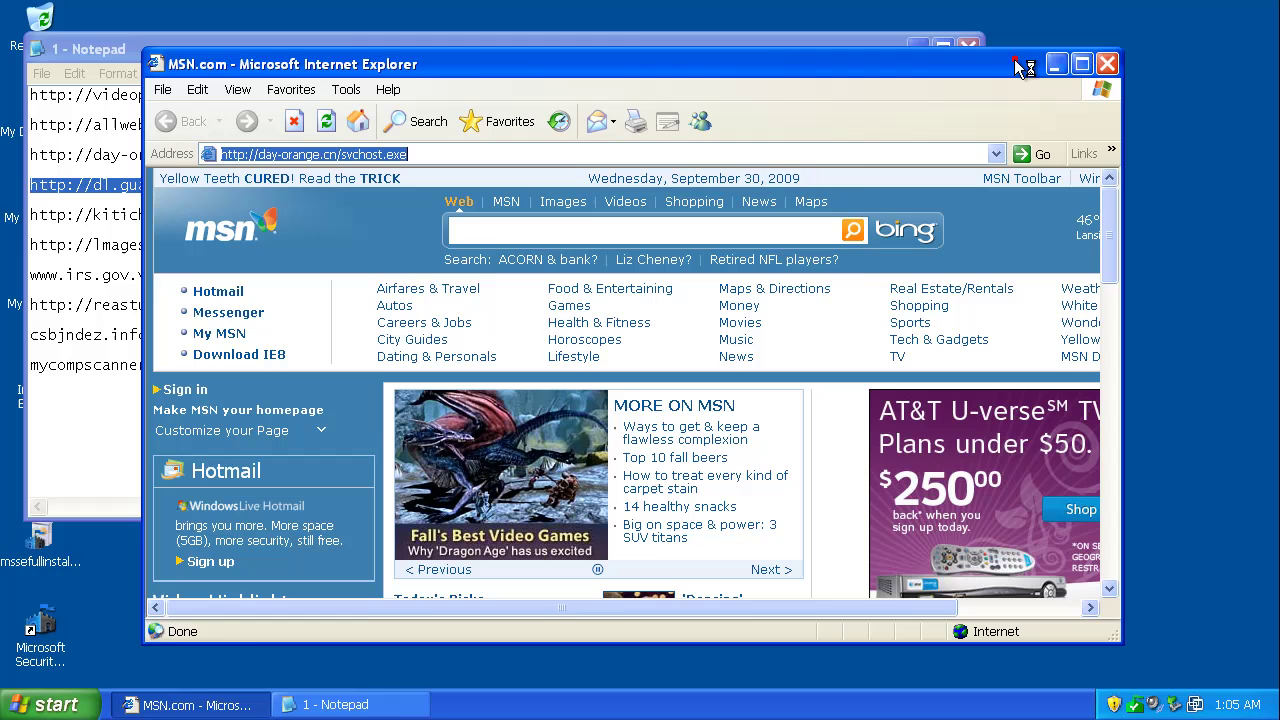
right_click(766, 150)
click(794, 226)
key(Return)
click(536, 370)
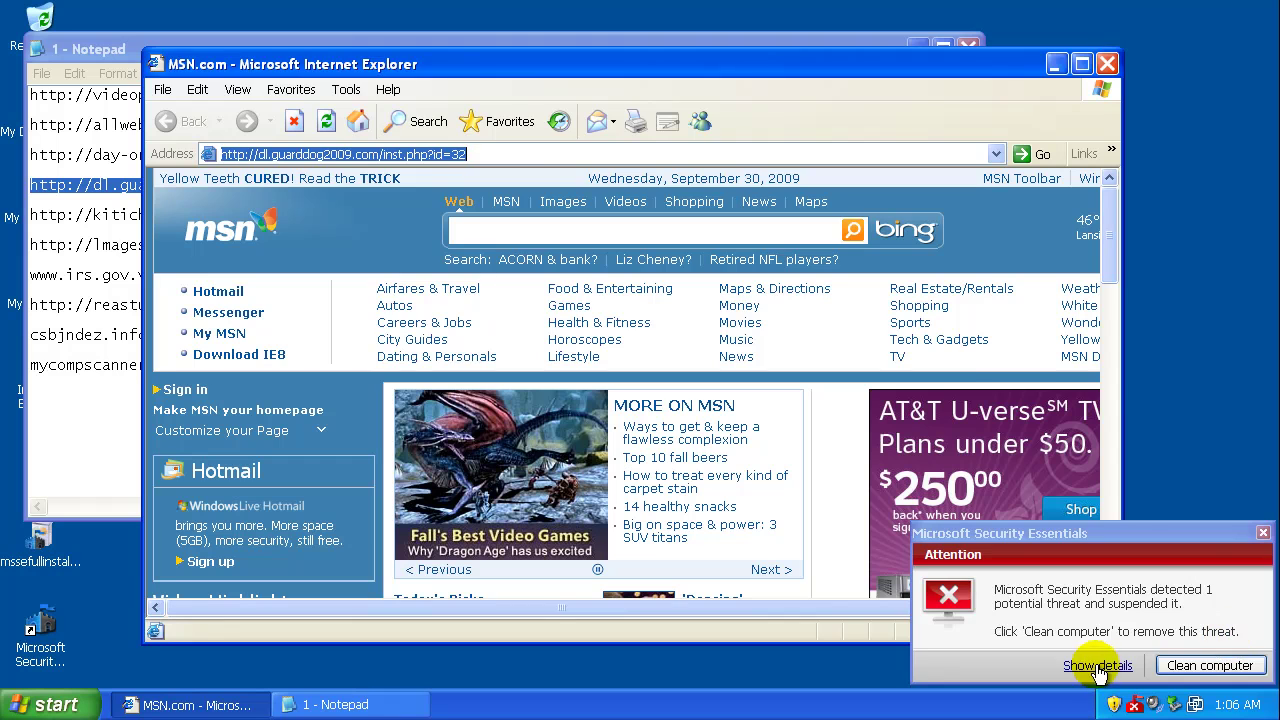
Remove the detected Trojan:Win32/Remhead threat and close the alert.
click(1095, 665)
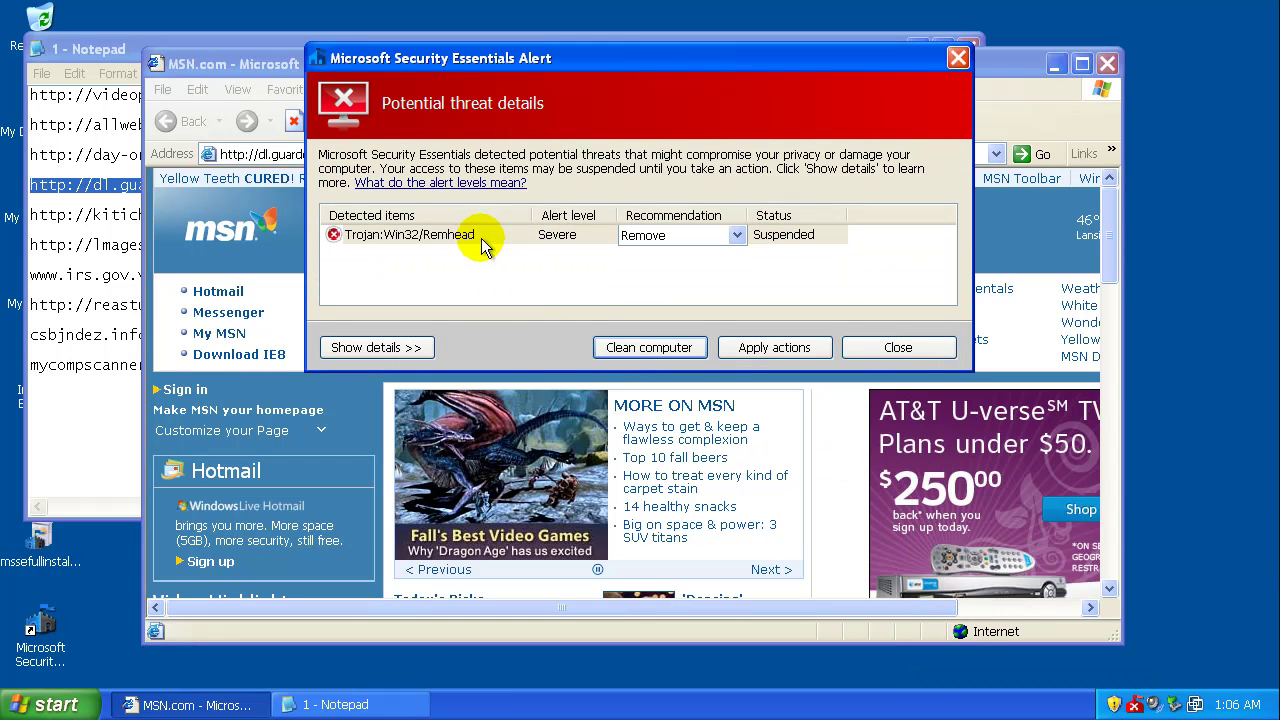
click(660, 347)
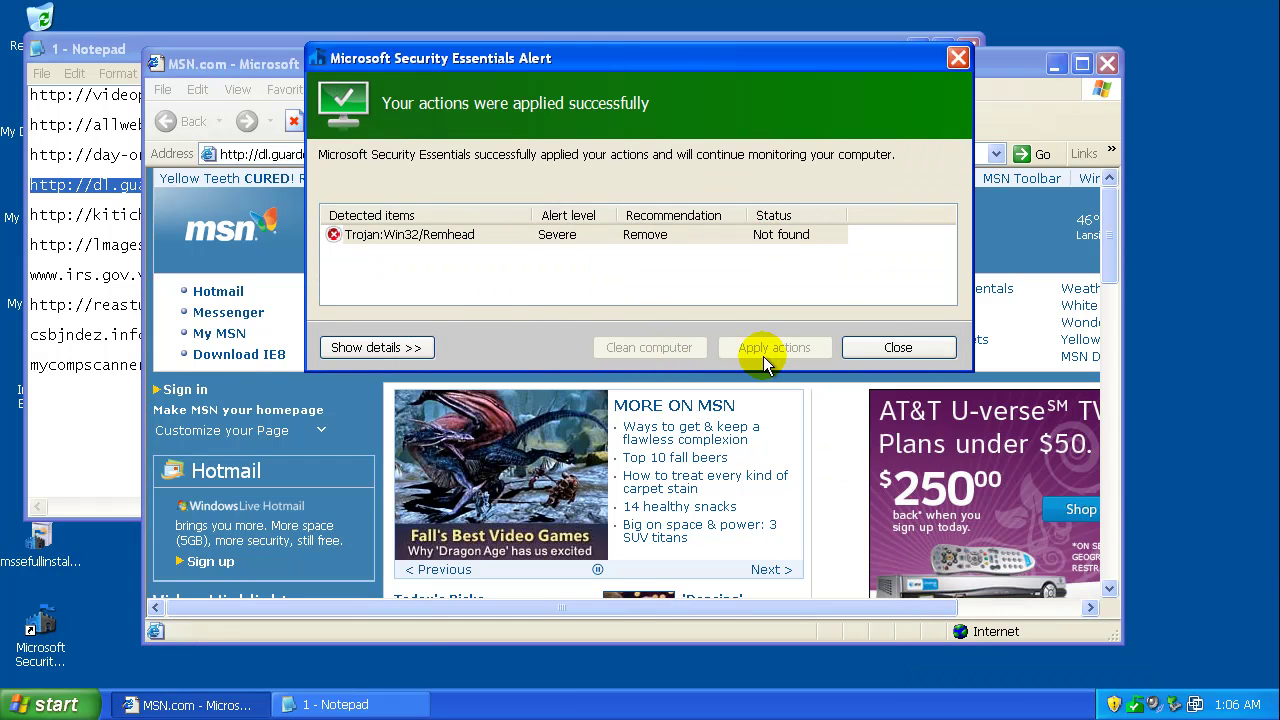
click(900, 350)
Load the kitichinesi.cn URL from the list, which returns 404 Not Found.
click(86, 212)
double_click(90, 213)
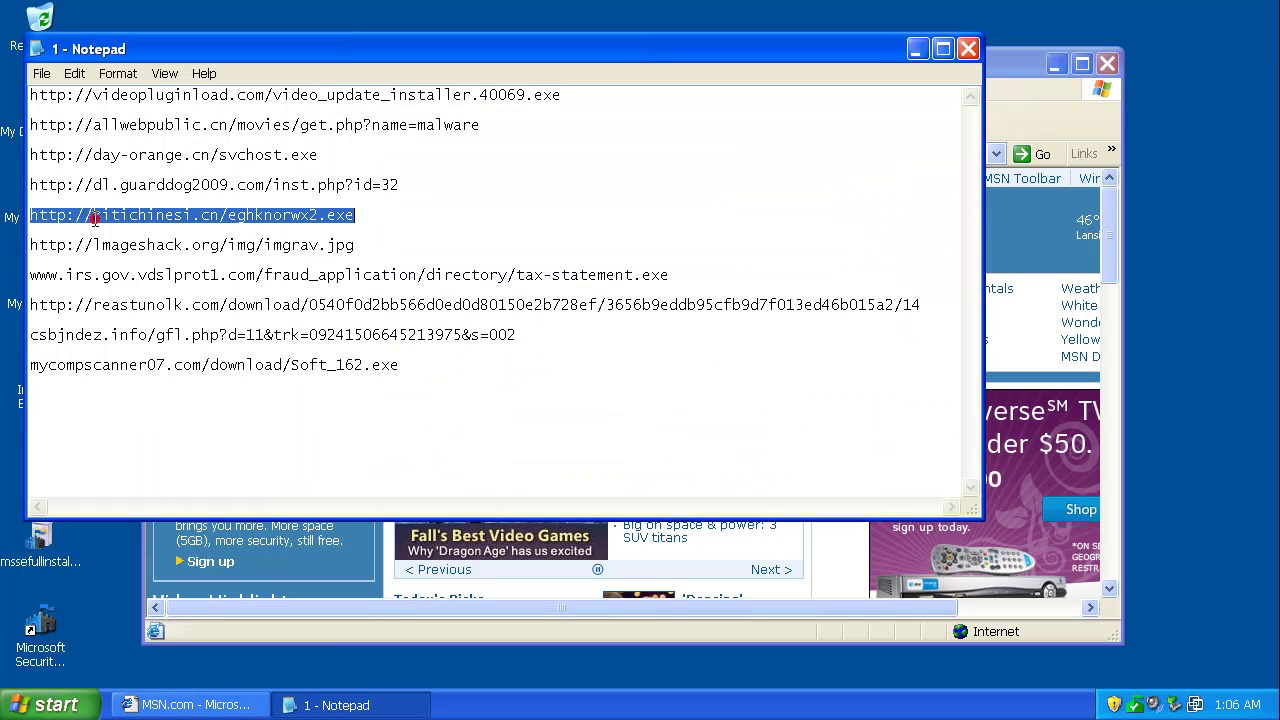
right_click(92, 214)
click(166, 277)
click(1028, 64)
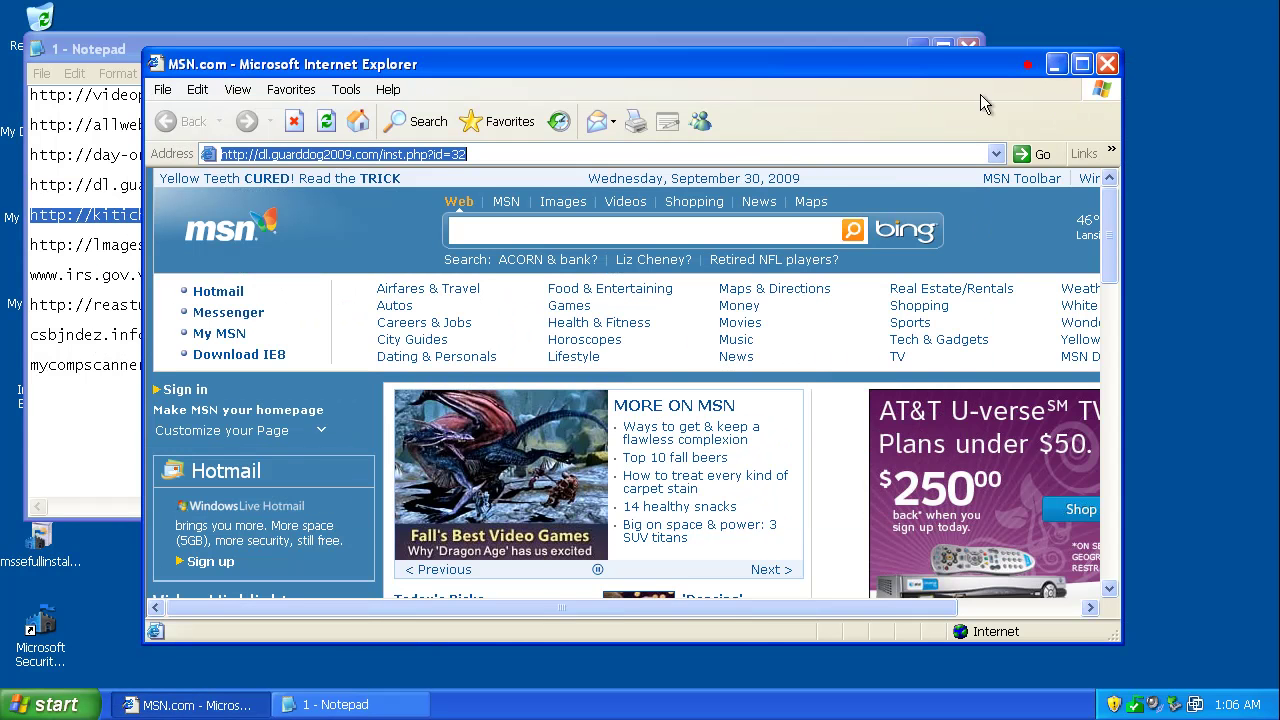
right_click(851, 154)
click(895, 229)
key(Return)
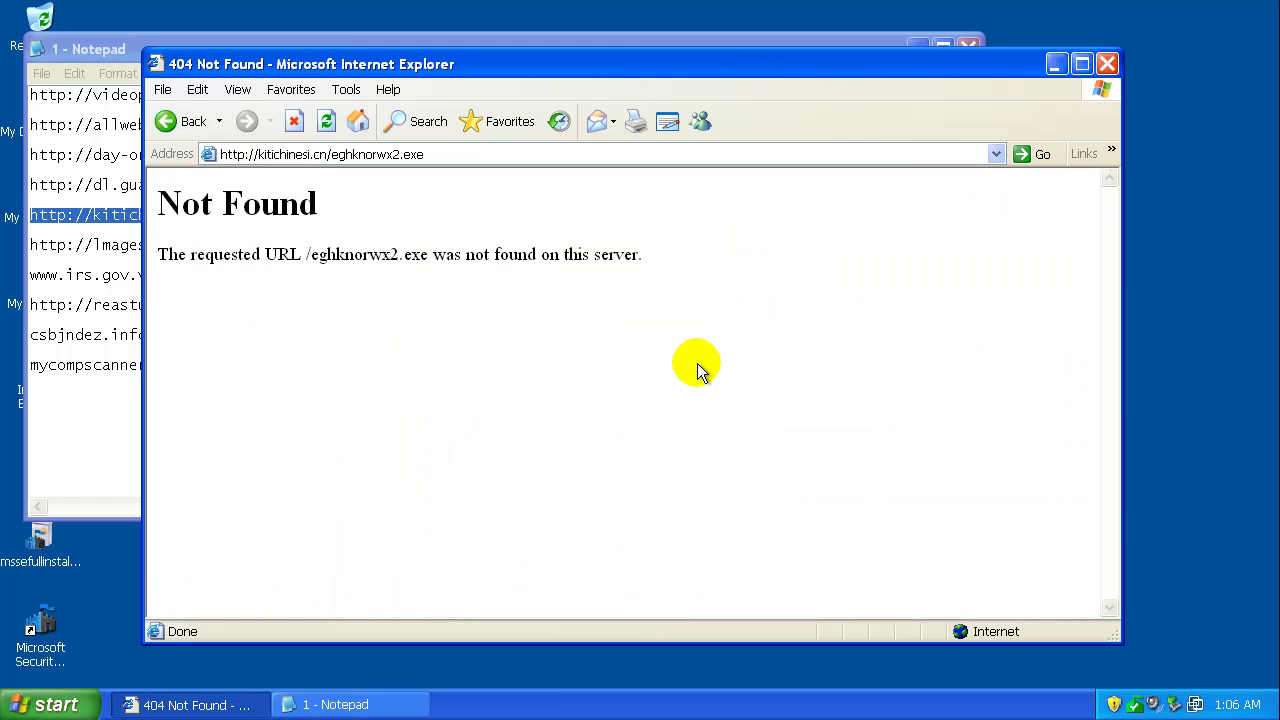
Load the lmageshack.org URL and run the pic785.pif download.
drag(30, 245, 355, 245)
right_click(40, 247)
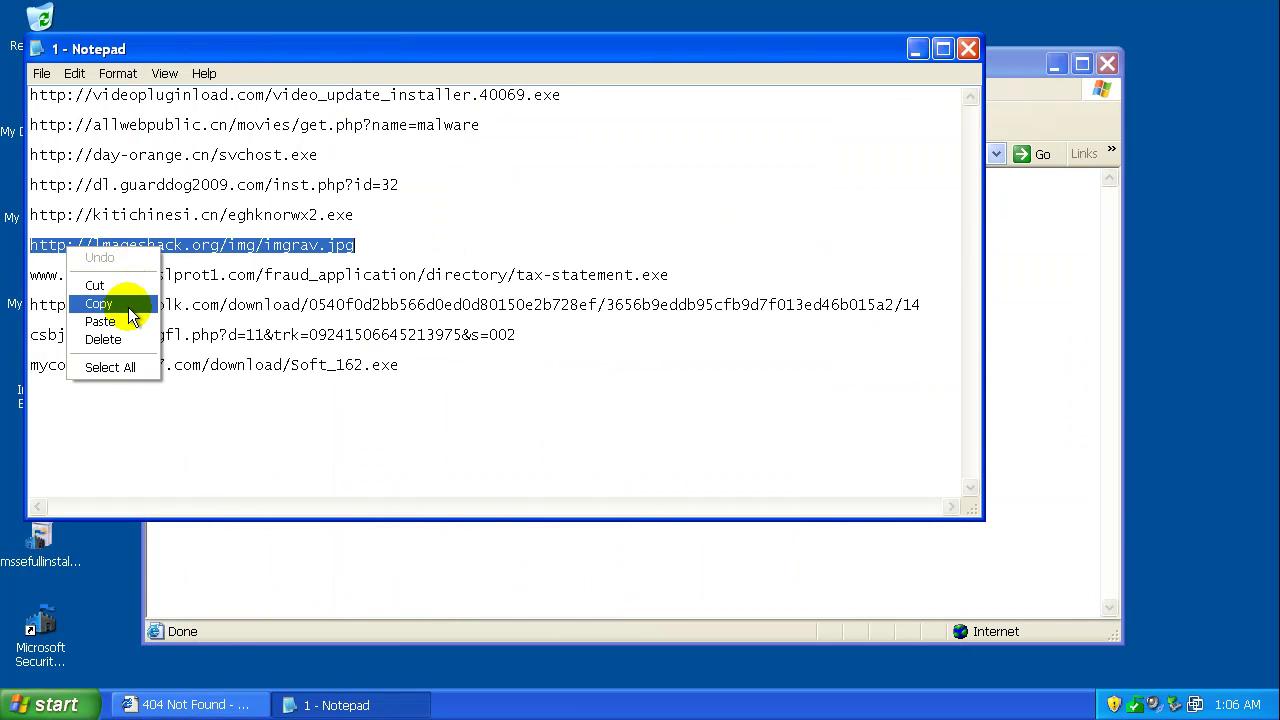
click(130, 313)
click(326, 566)
click(522, 150)
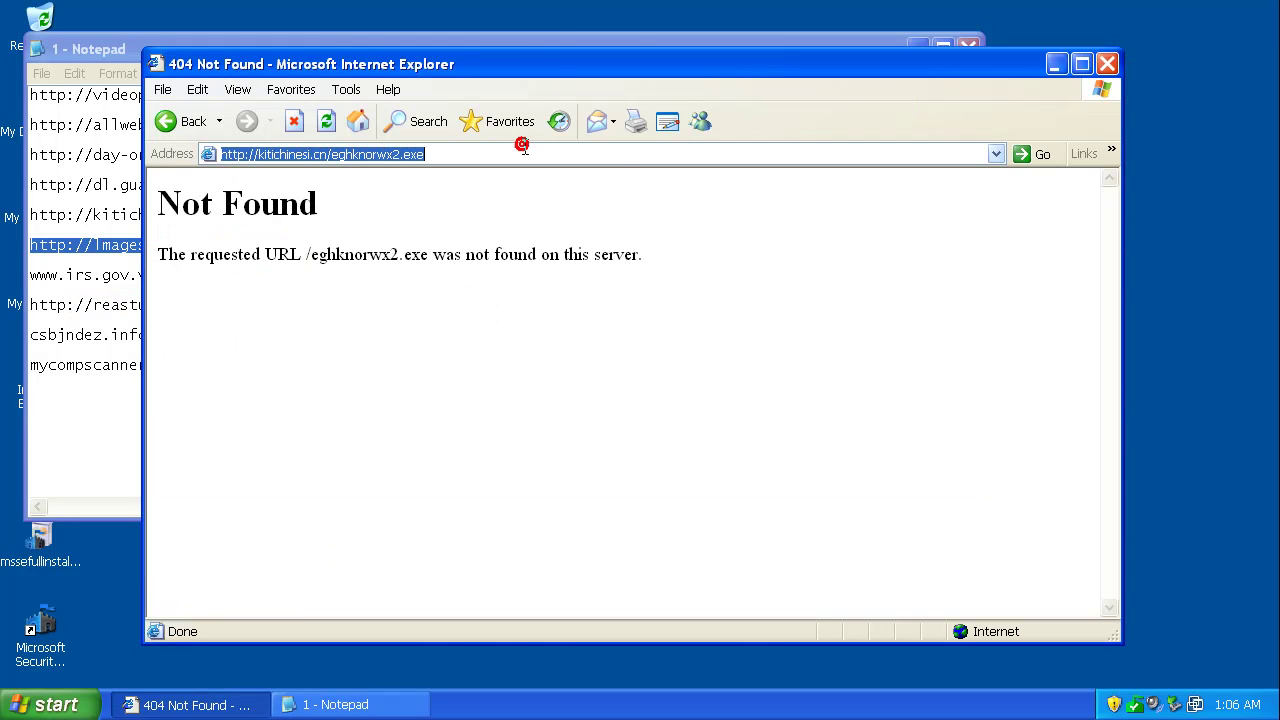
right_click(522, 146)
click(556, 222)
key(Return)
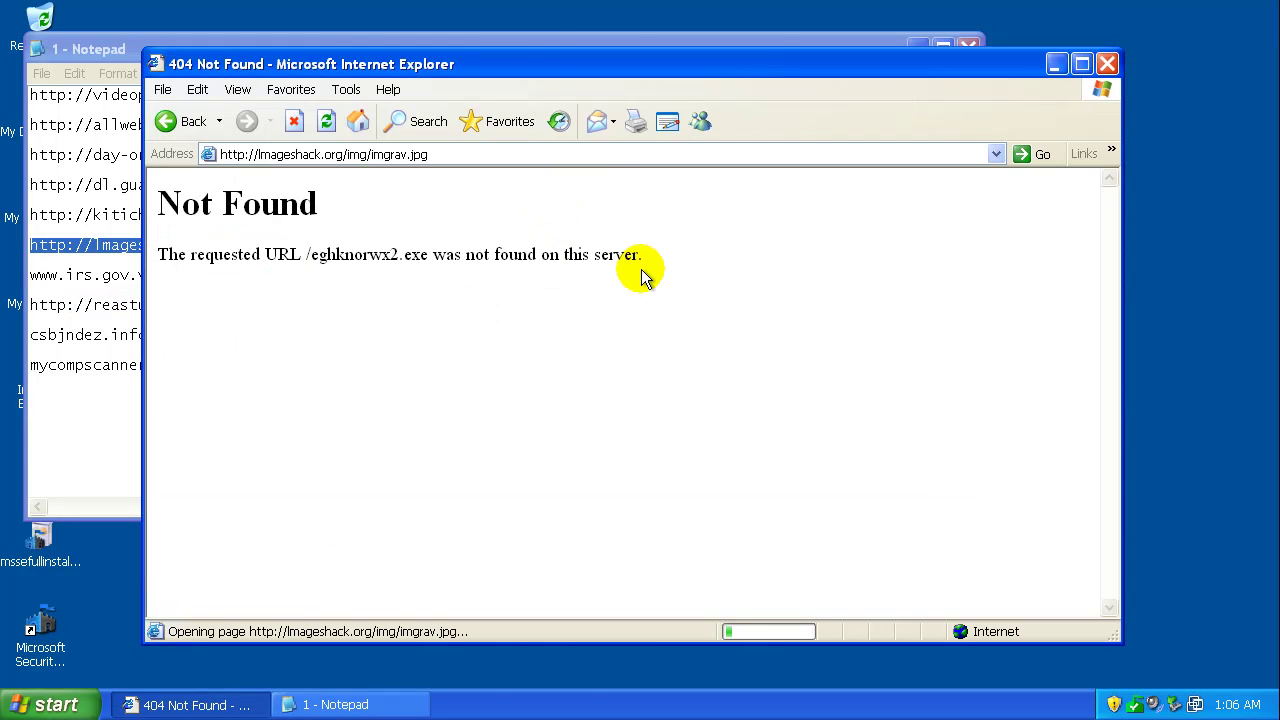
click(612, 370)
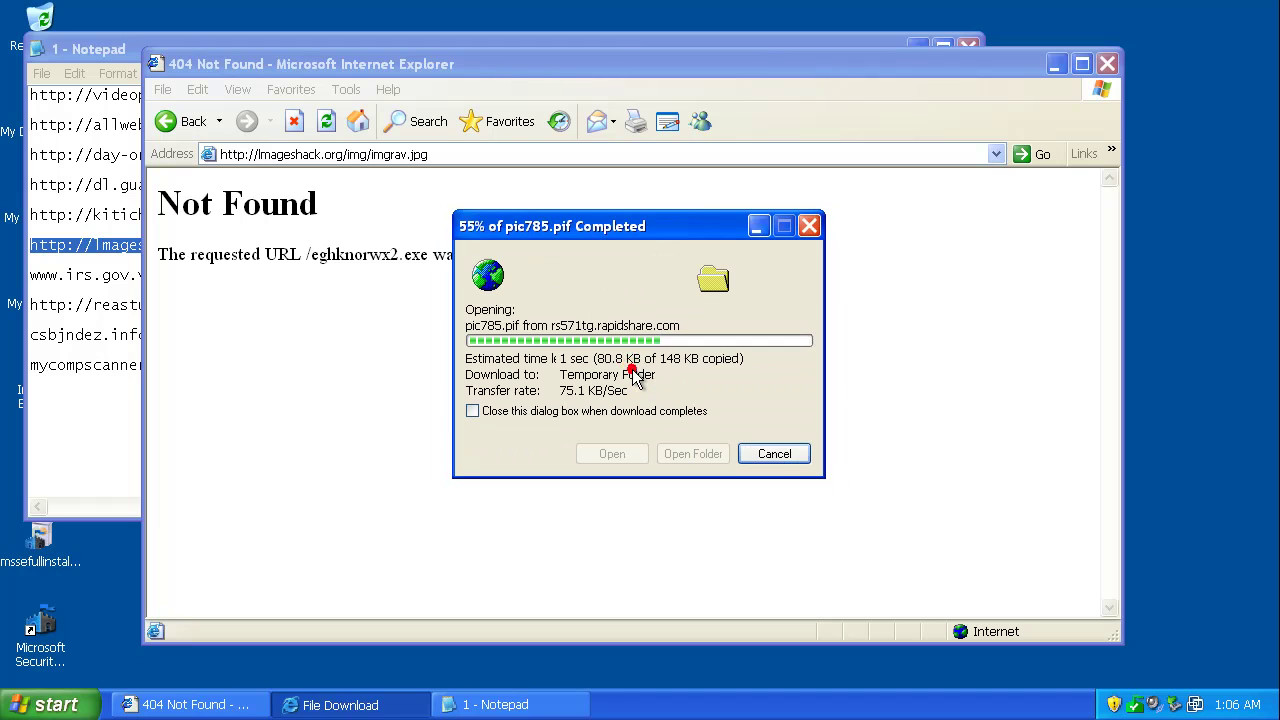
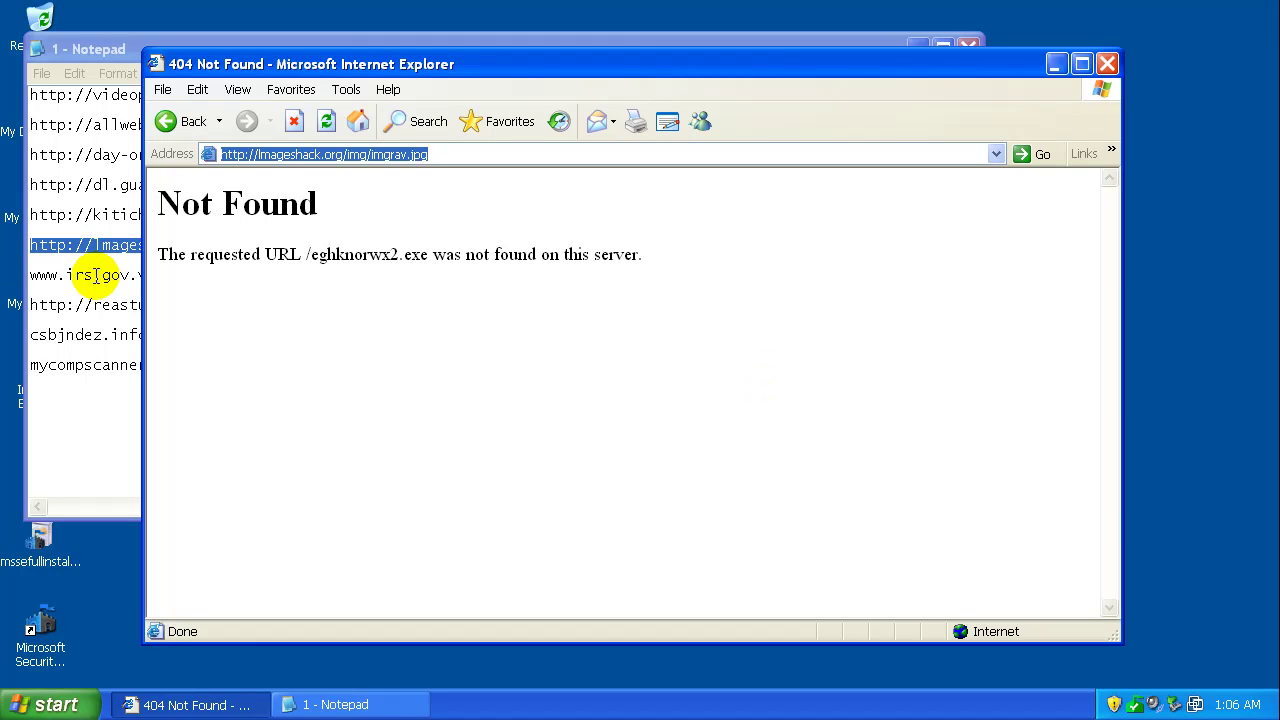
Copy the fake irs.gov tax-statement URL from the Notepad list and select Internet Explorer's address bar.
double_click(95, 274)
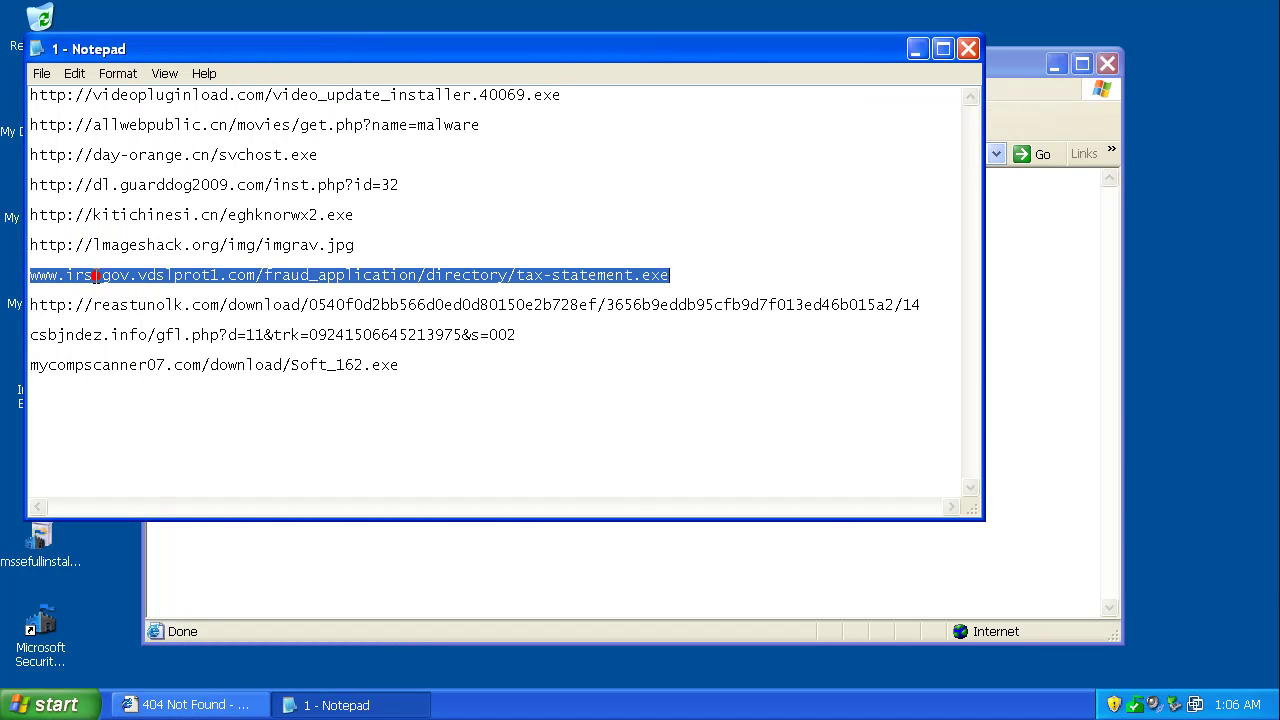
right_click(96, 274)
click(140, 328)
click(437, 556)
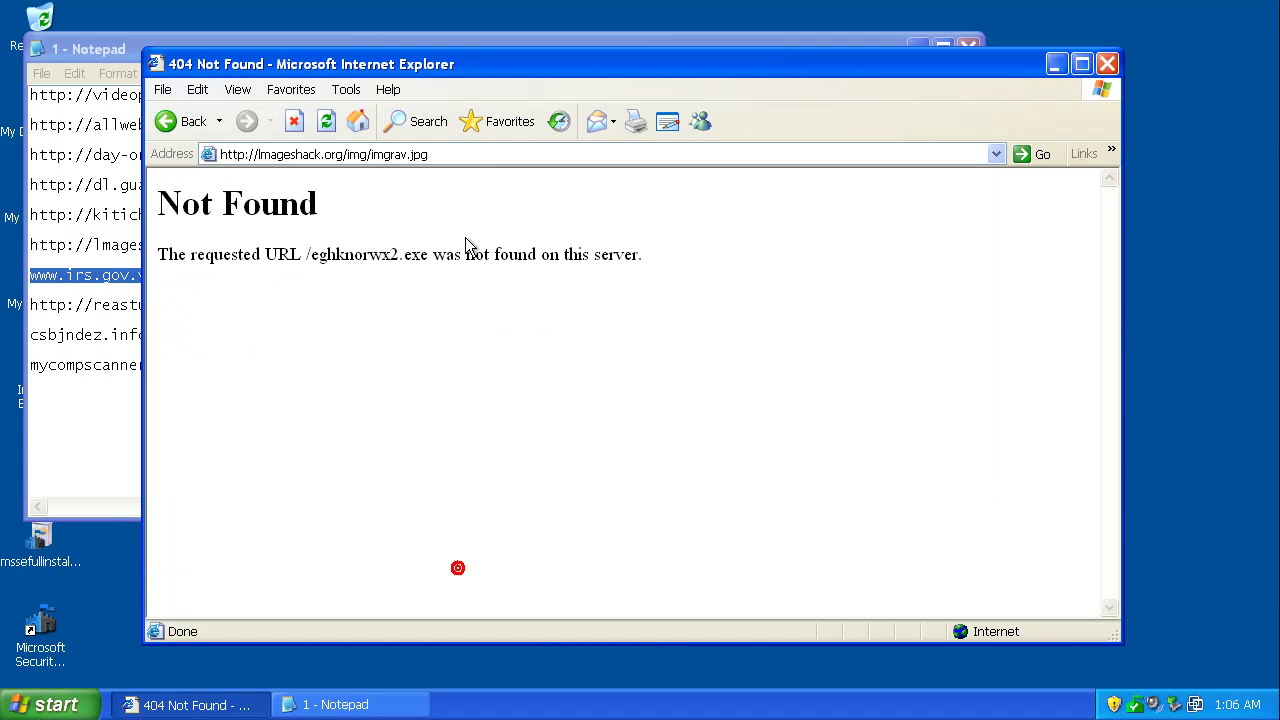
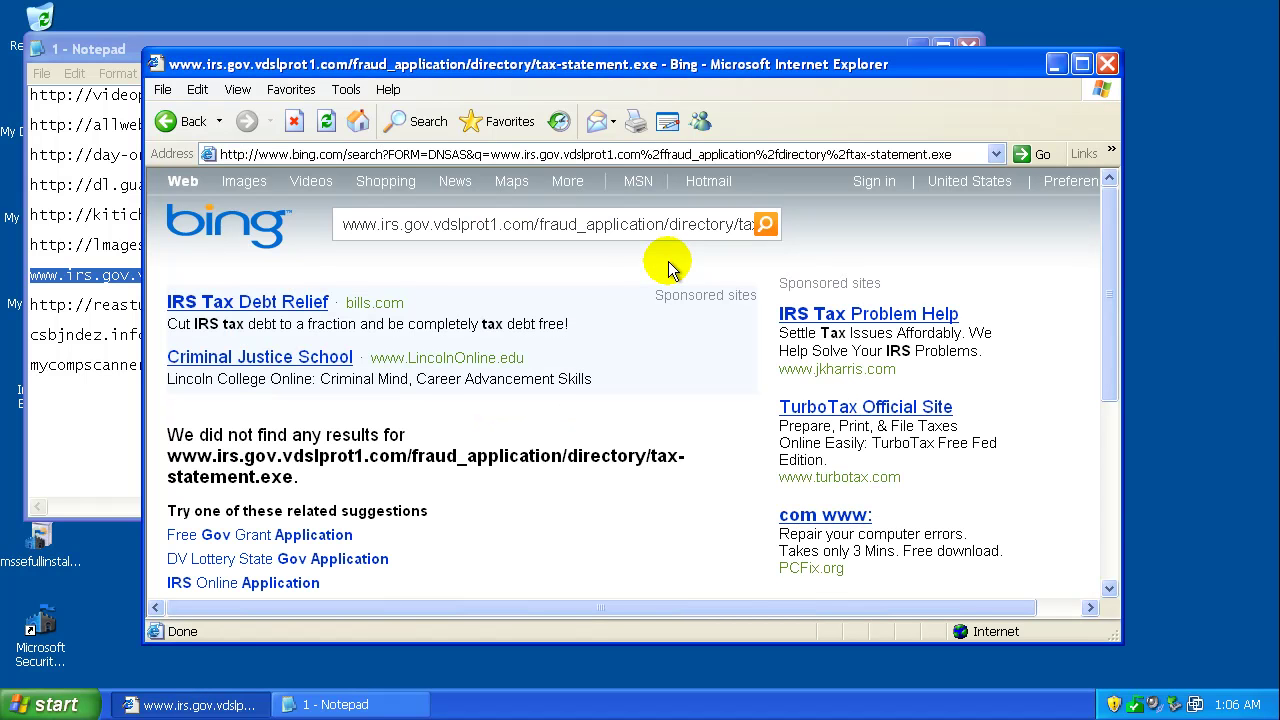
Open the reastunolk.com URL from the Notepad list in Internet Explorer and run its setup.exe.
click(120, 305)
double_click(118, 305)
right_click(120, 305)
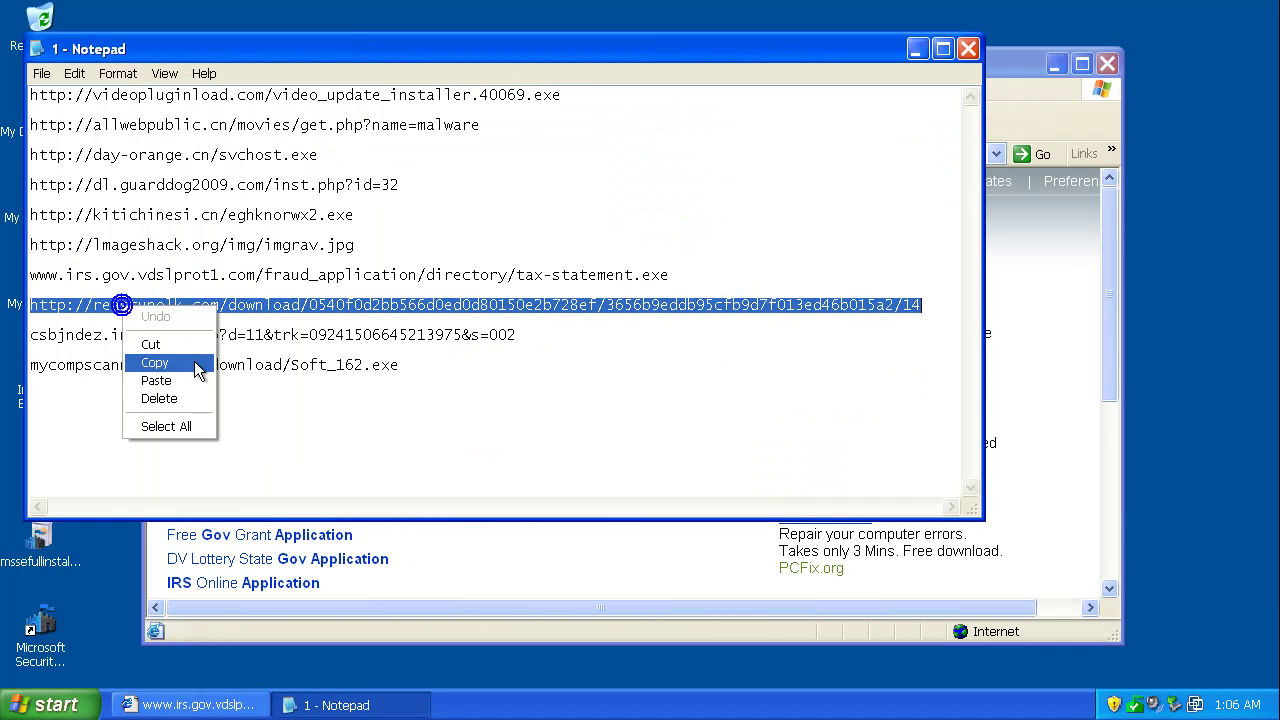
click(196, 366)
click(1017, 75)
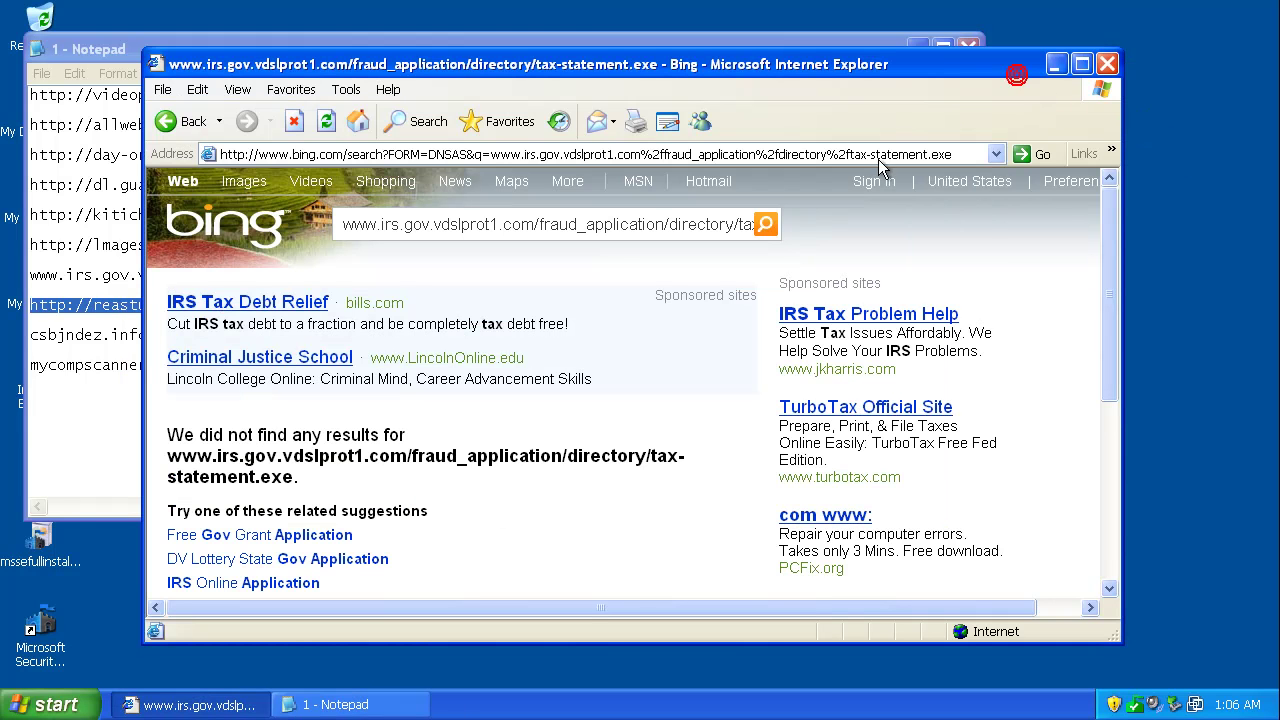
click(883, 156)
right_click(883, 156)
click(958, 222)
key(Return)
click(607, 372)
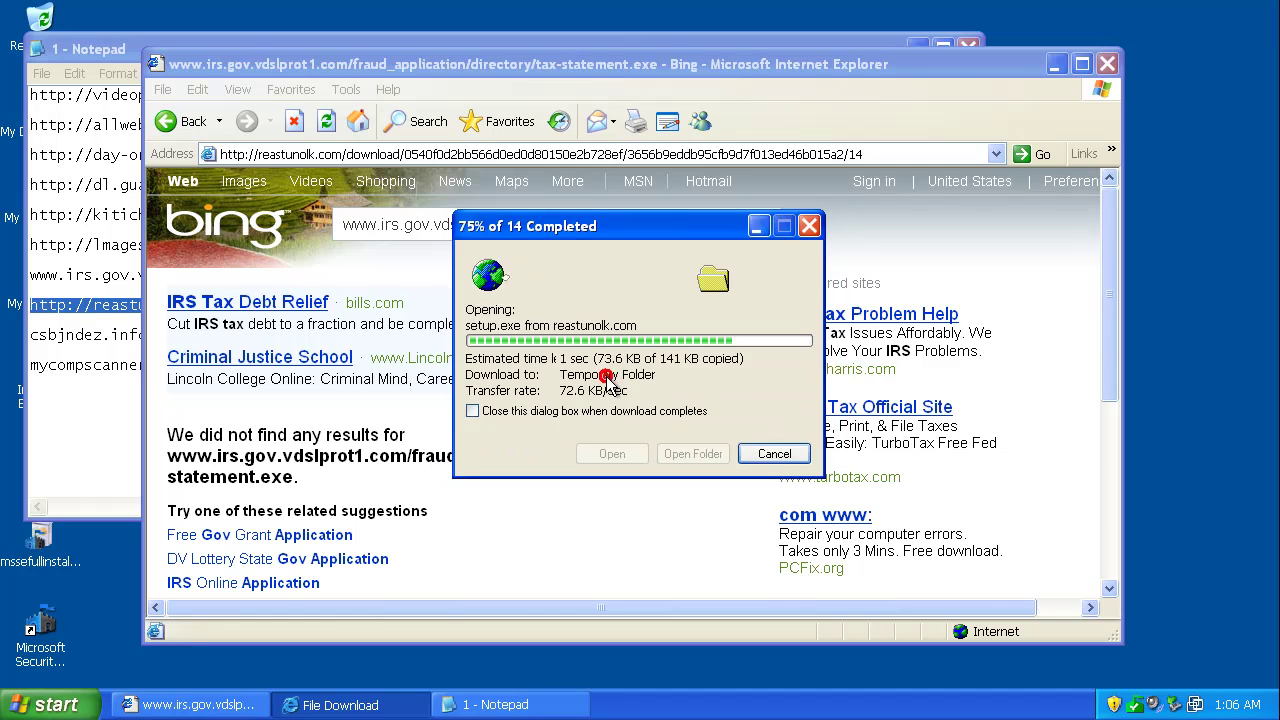
click(728, 335)
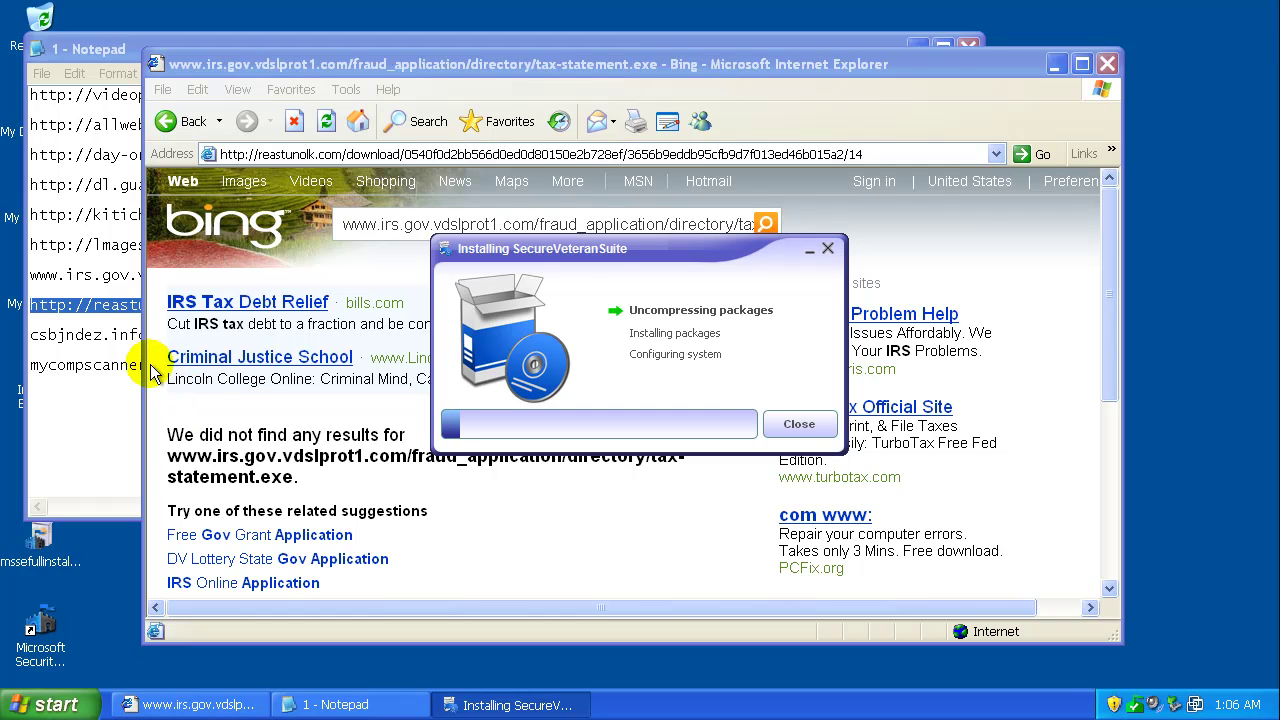
Load the csbjndez.info URL from the list, which returns a page-not-found error.
double_click(112, 334)
right_click(116, 335)
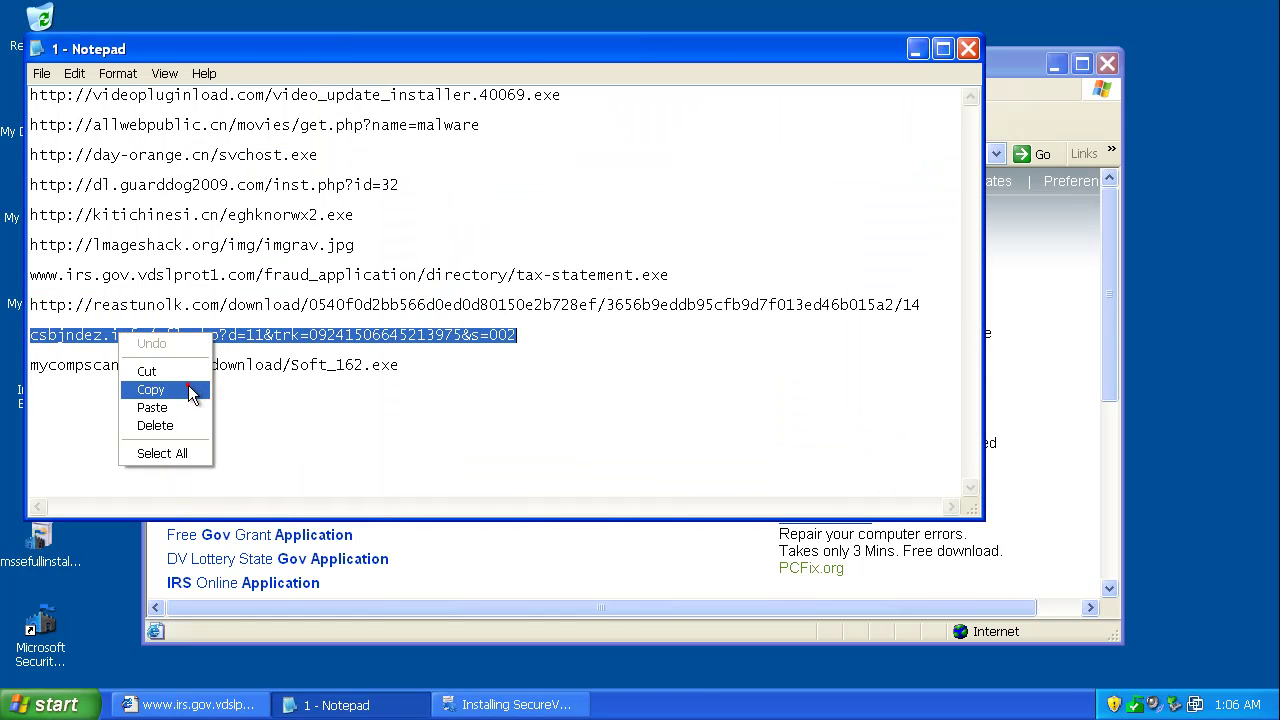
click(151, 389)
click(1035, 72)
right_click(800, 152)
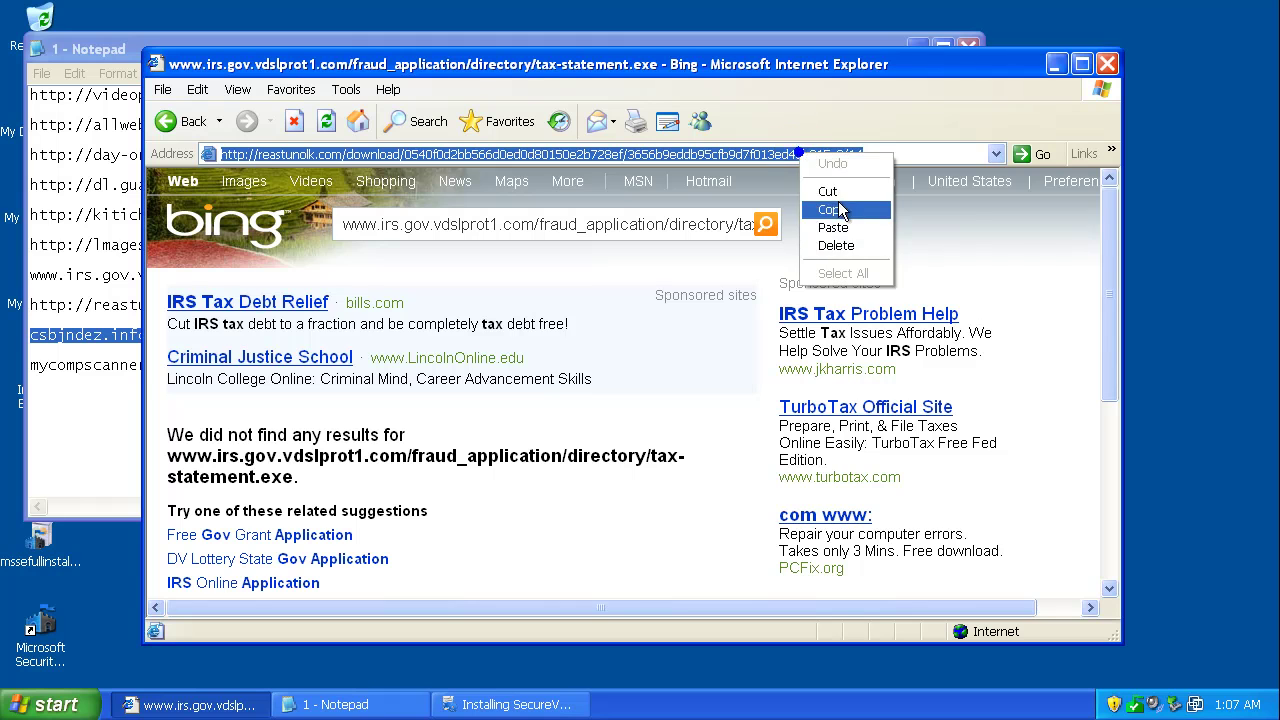
click(832, 224)
key(Return)
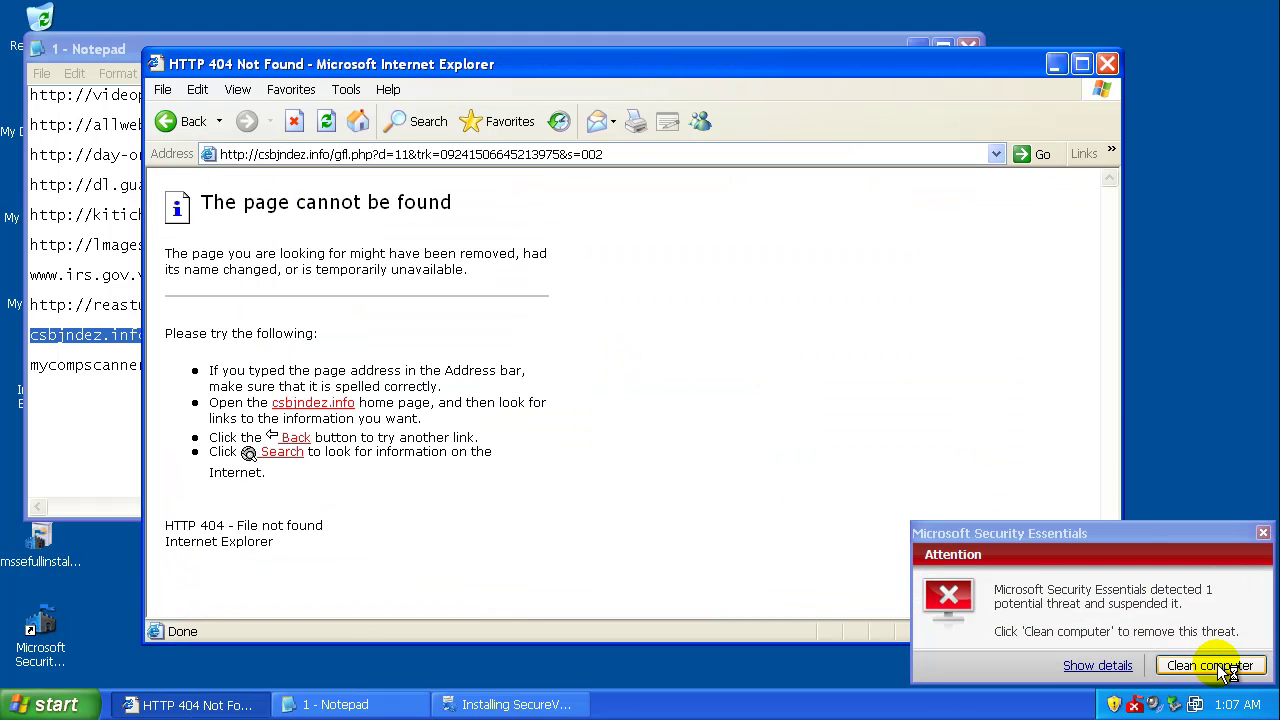
Clean TrojanDropper:Win32/FakeSmoke from the computer via the MSE alert and review its description.
click(1100, 665)
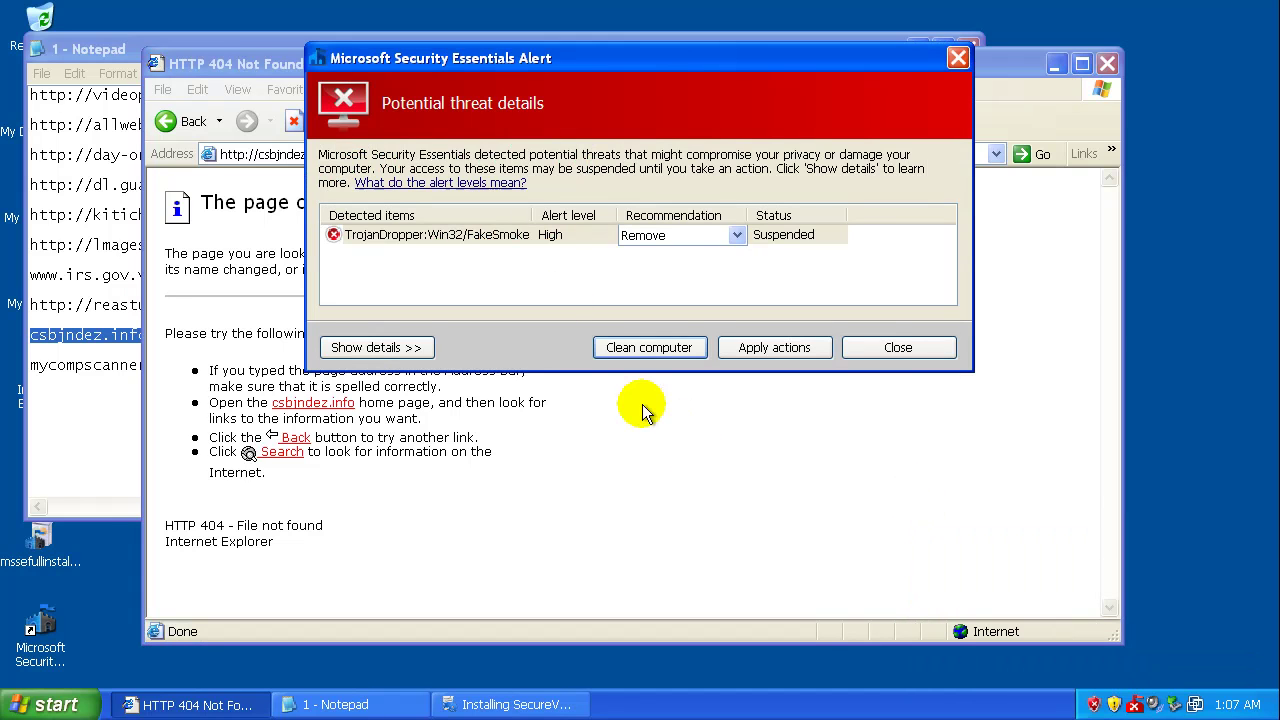
click(641, 346)
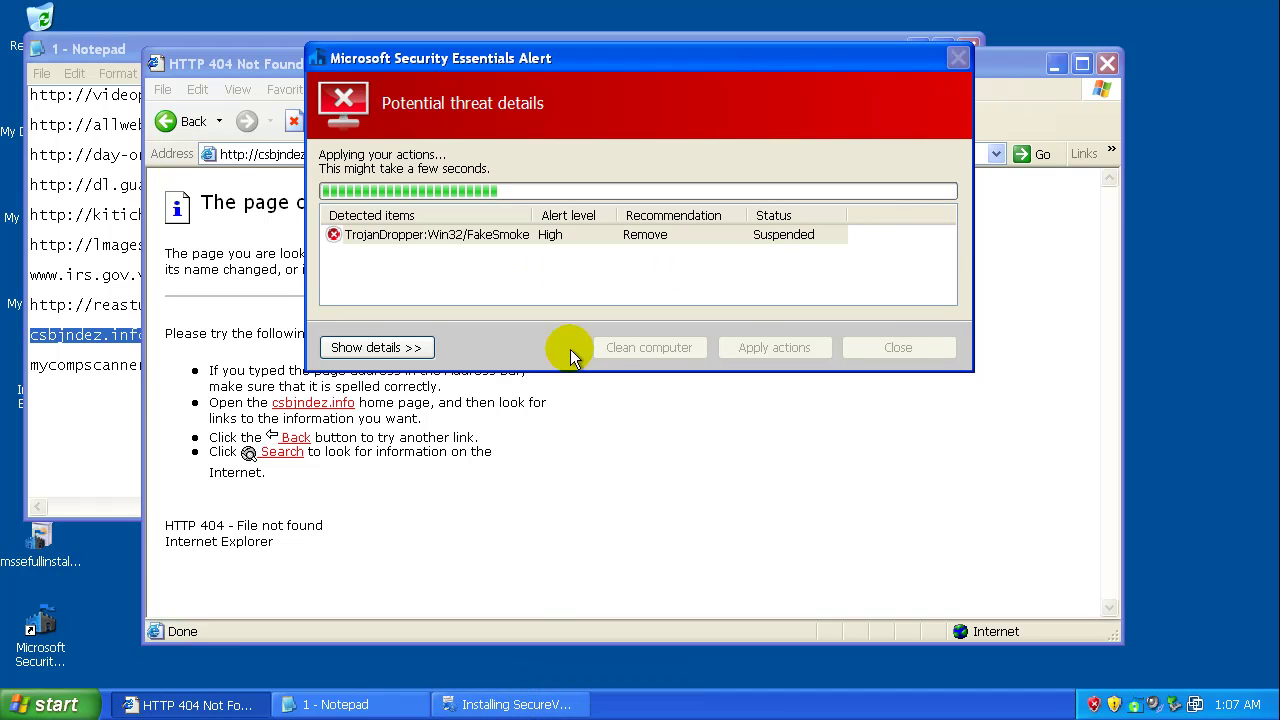
click(543, 704)
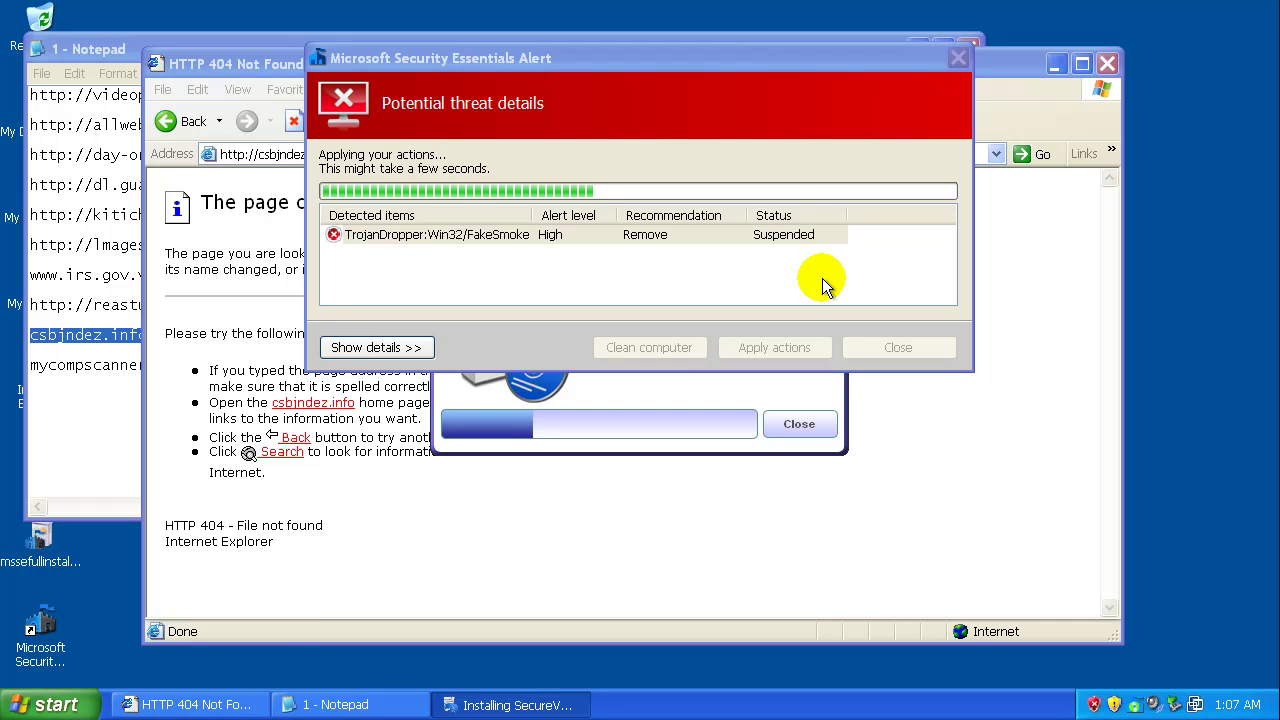
click(376, 347)
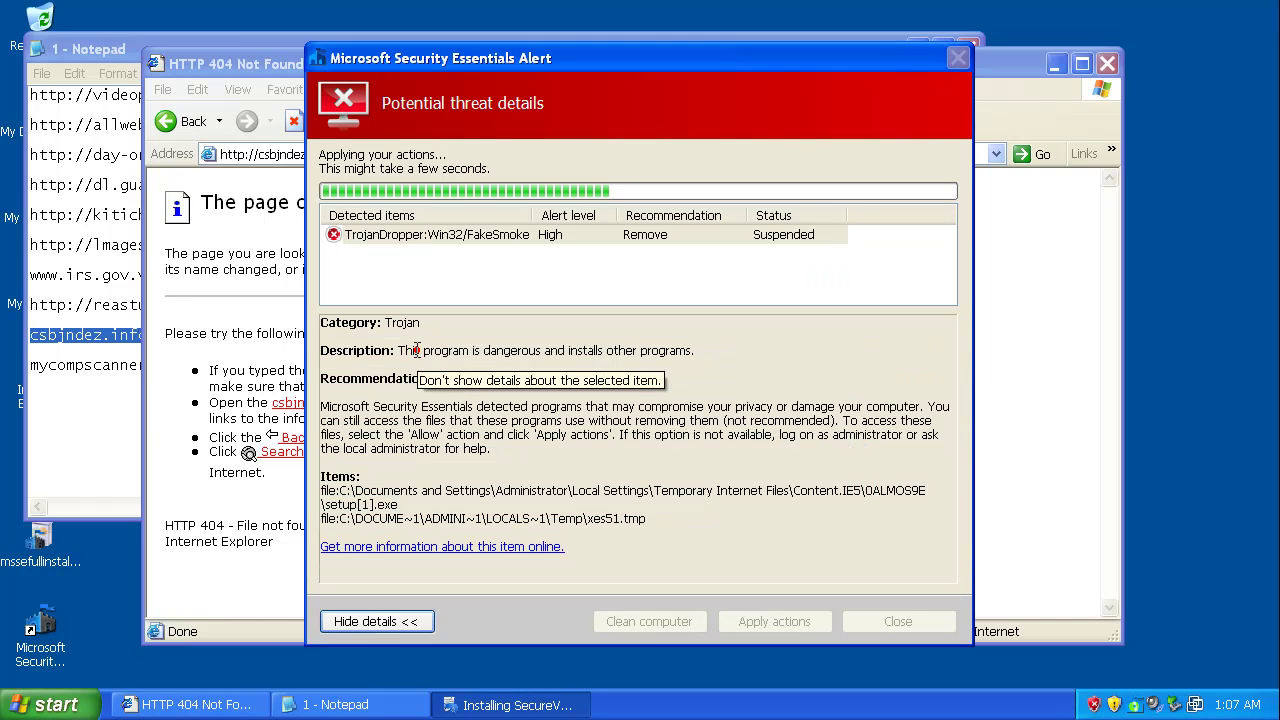
click(418, 621)
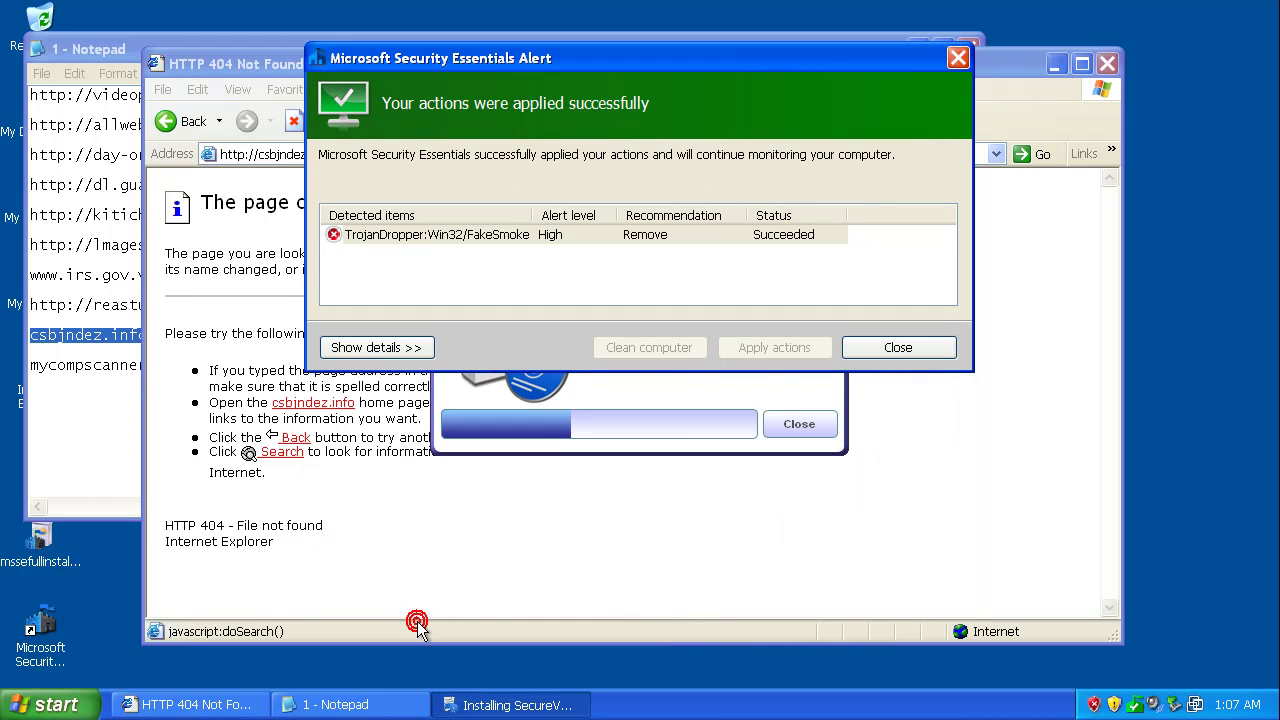
Dismiss the MSE alert and load the mycompscanner07.com Soft_162.exe URL in Internet Explorer.
click(898, 347)
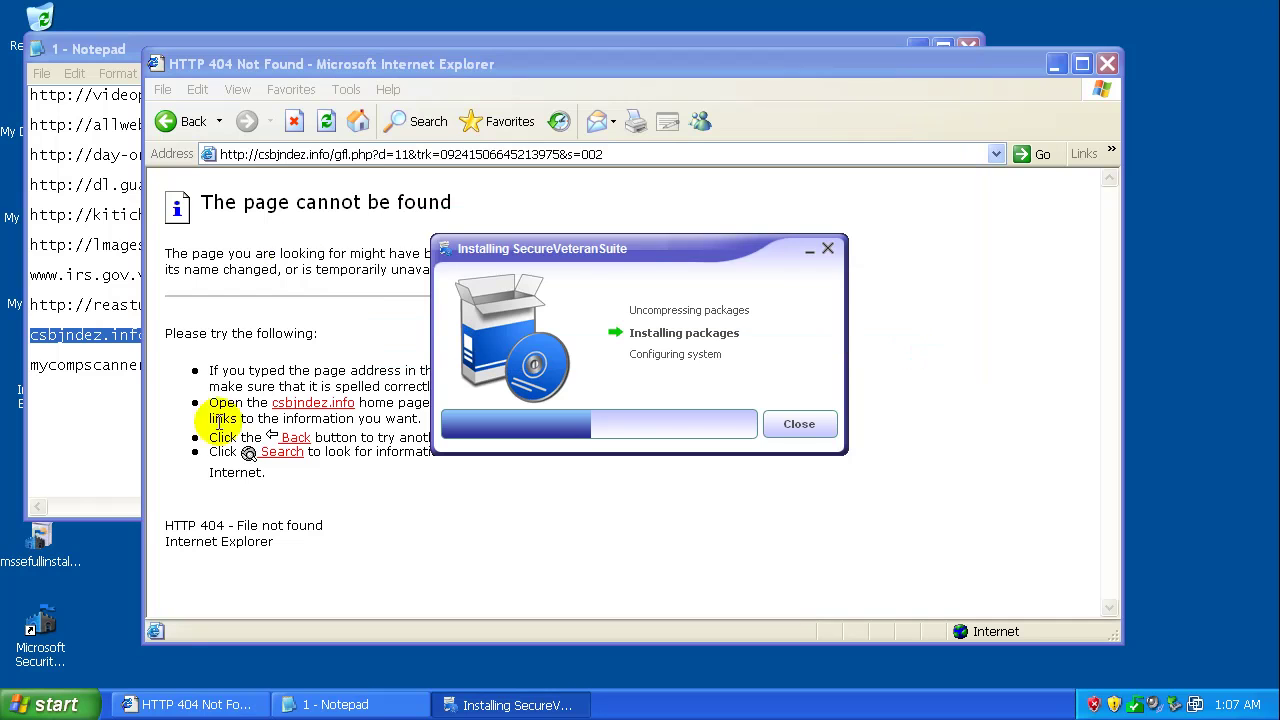
click(103, 365)
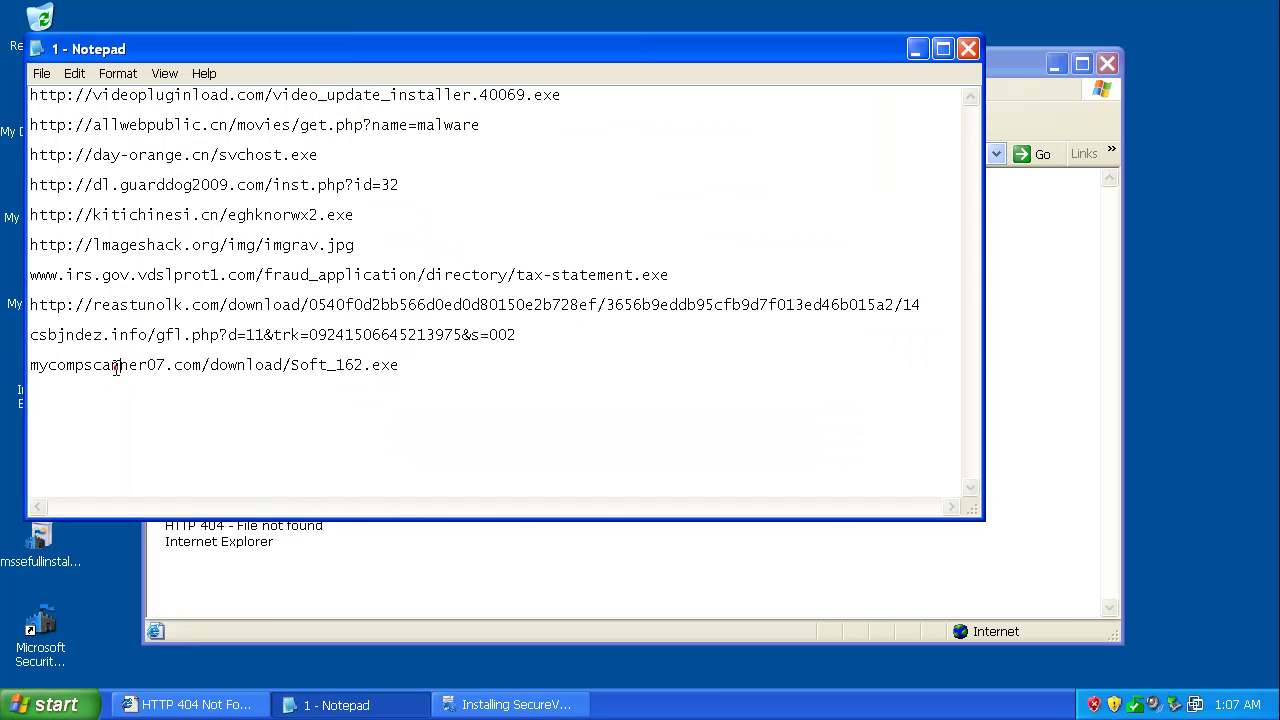
double_click(108, 365)
right_click(115, 366)
click(148, 425)
click(1095, 335)
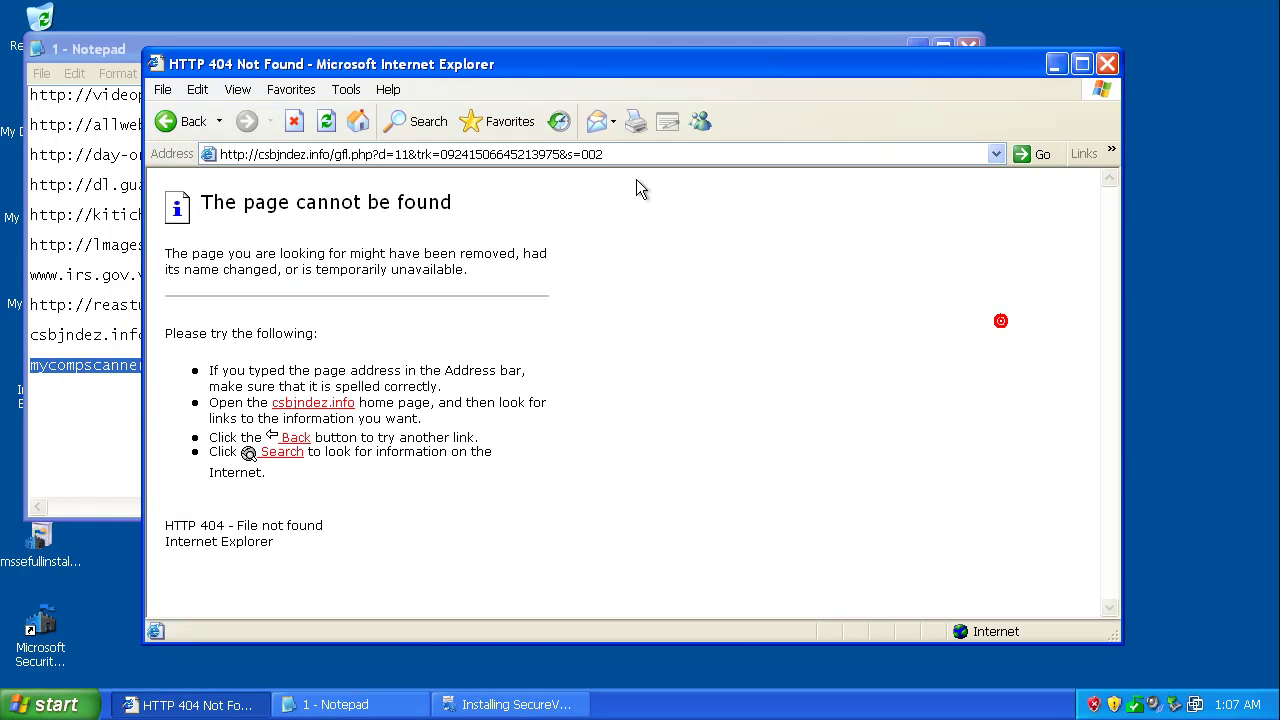
click(621, 155)
right_click(621, 155)
click(694, 229)
key(Return)
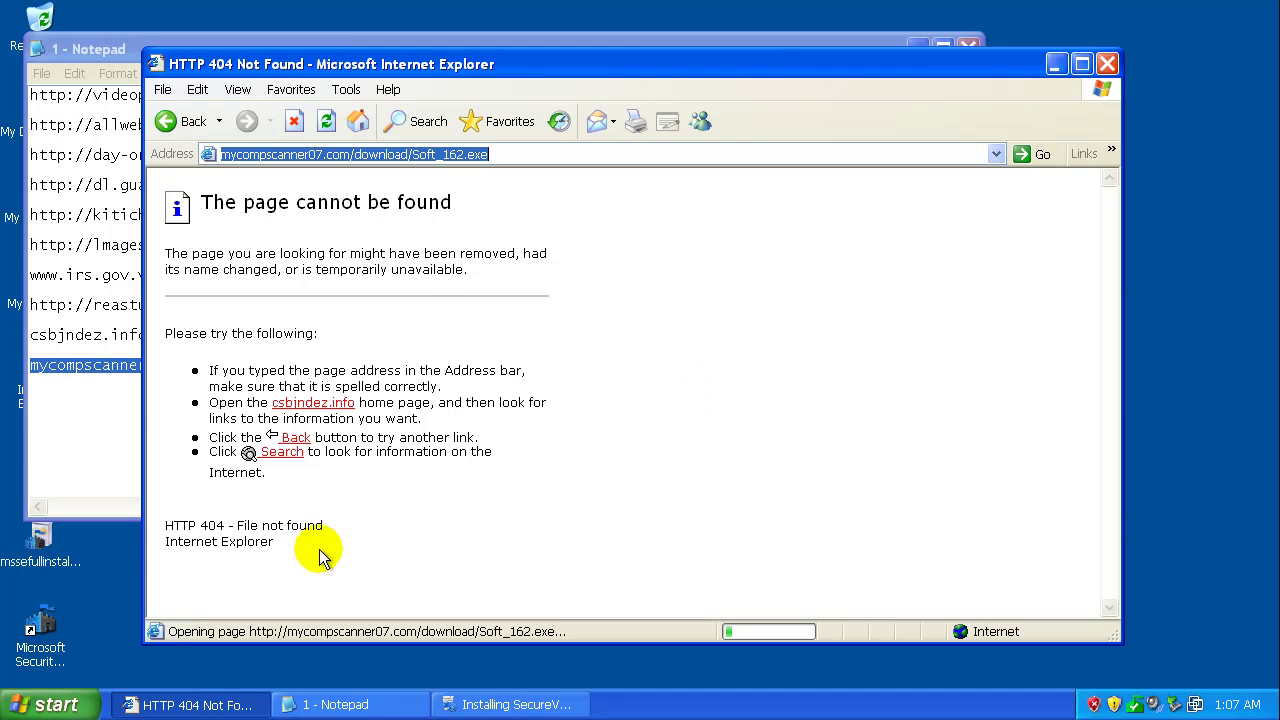
Acknowledge the blocked-download notice, allow the file download, and close the SecureVeteranSuite installer.
click(515, 705)
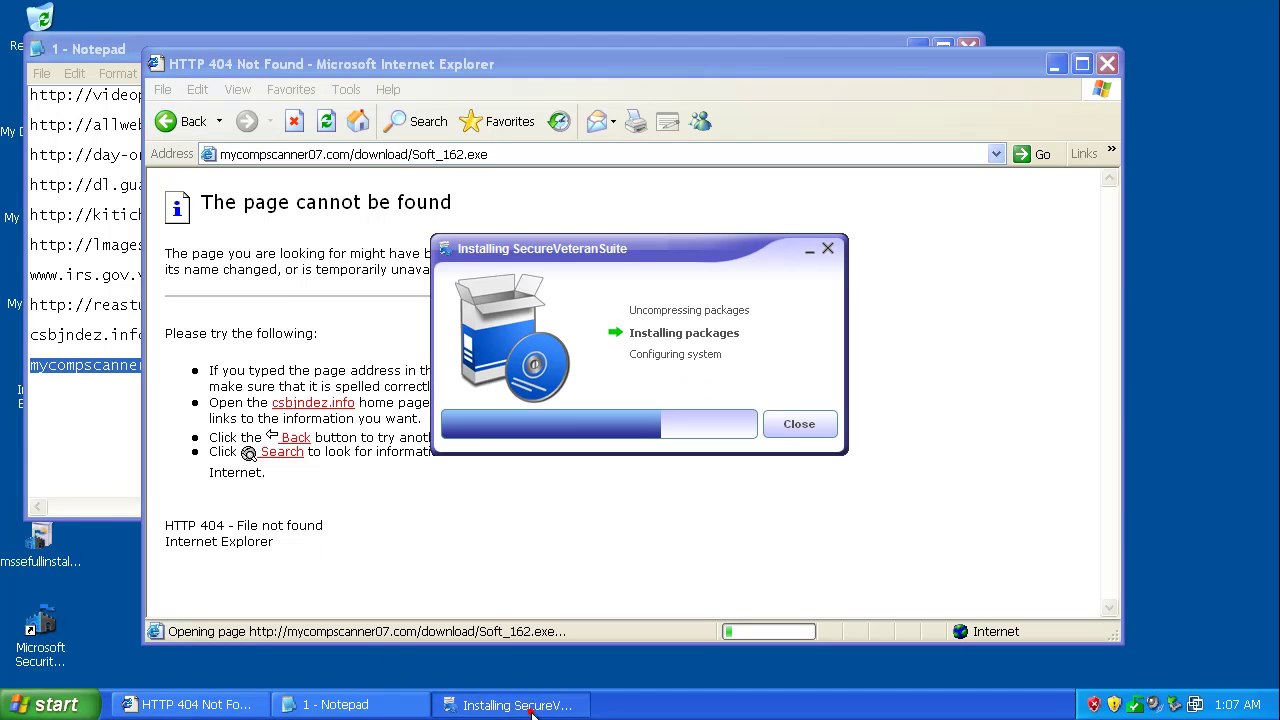
click(680, 530)
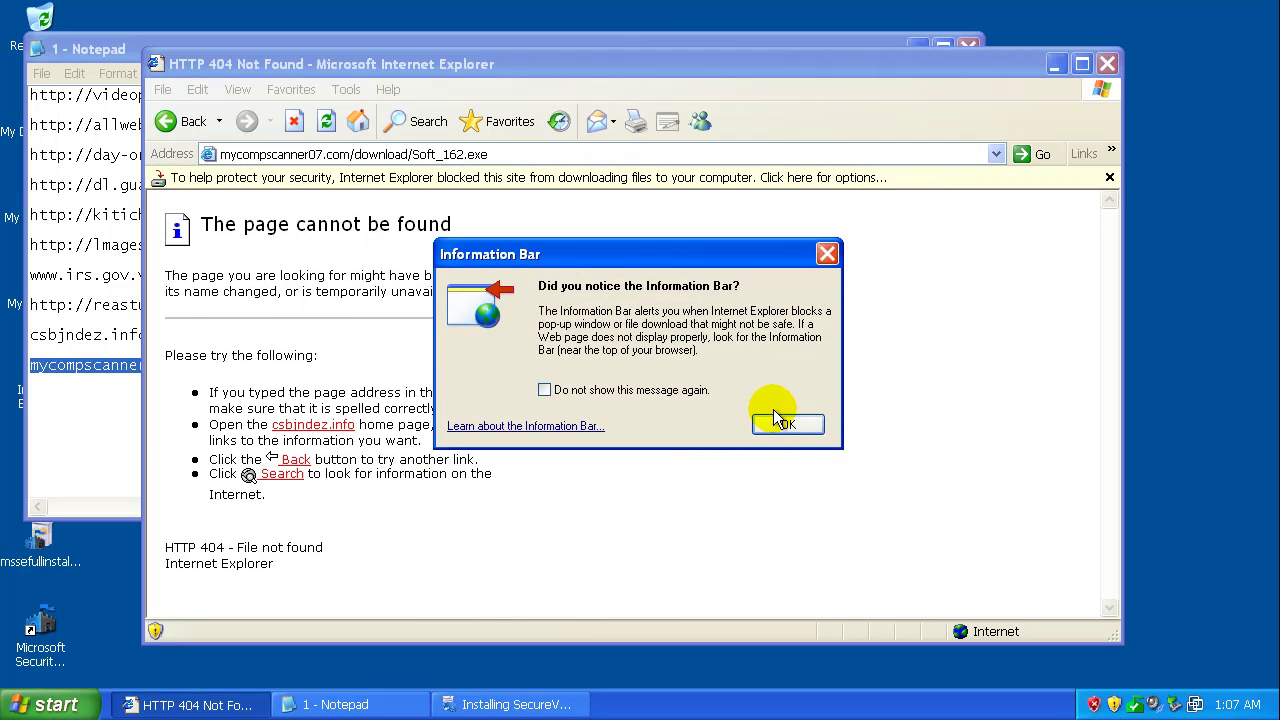
click(789, 423)
click(733, 187)
click(757, 192)
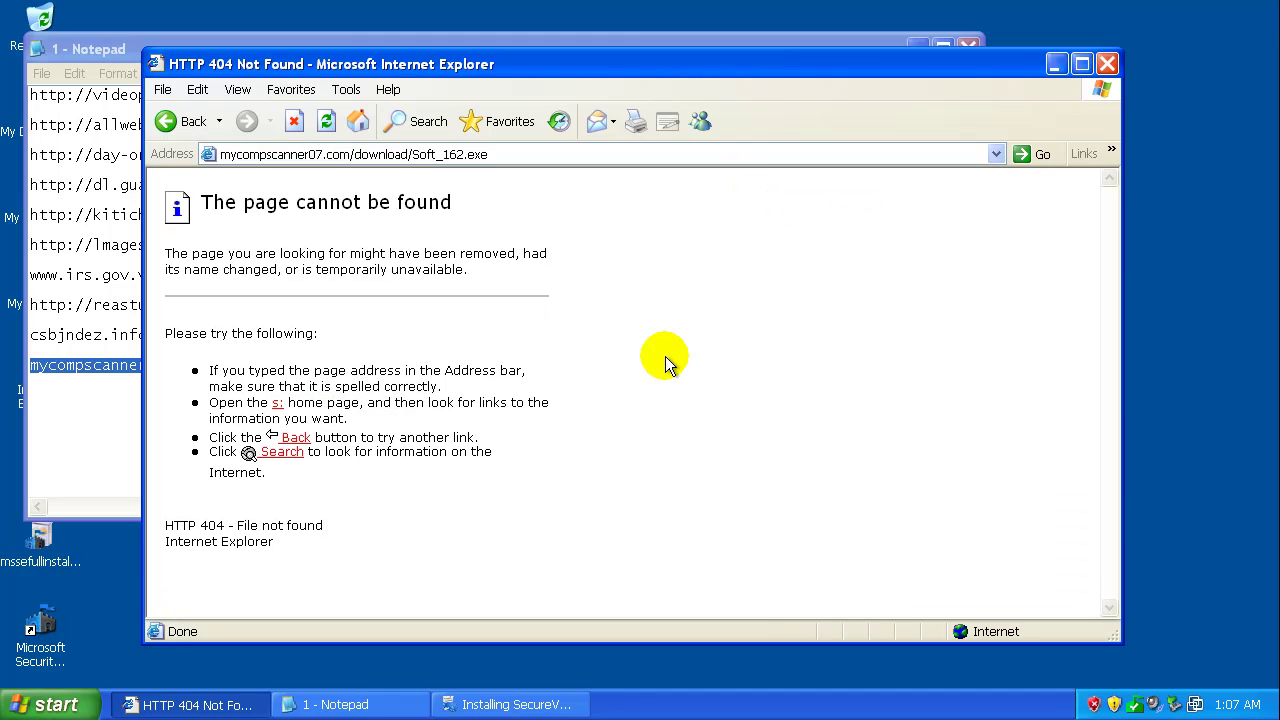
click(520, 704)
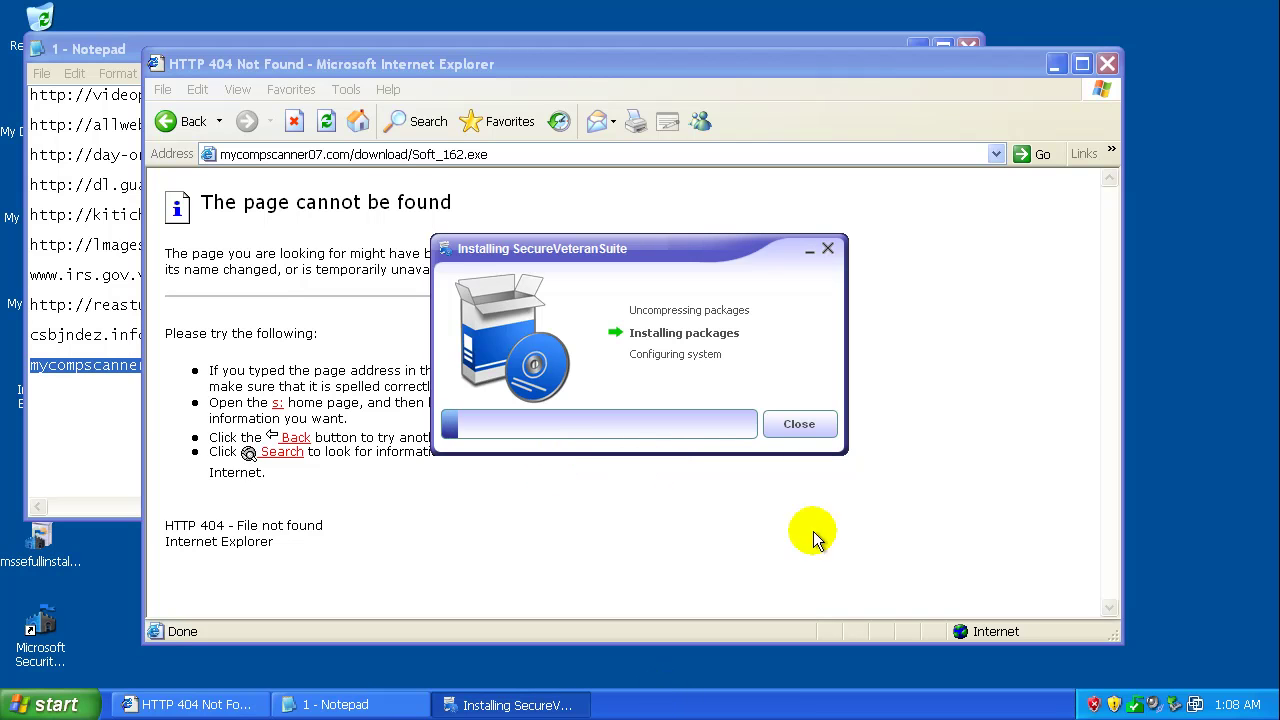
click(800, 424)
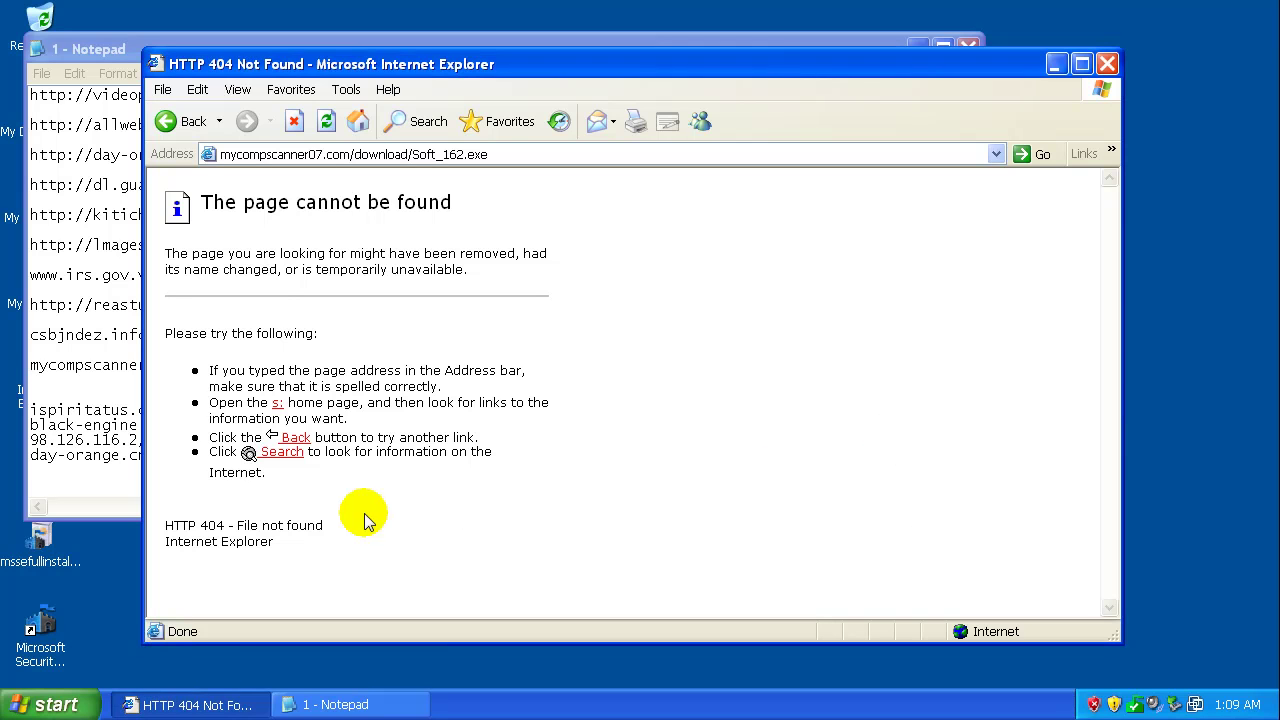
Load the ispiritatus.cn URL from the Notepad list in Internet Explorer.
click(99, 483)
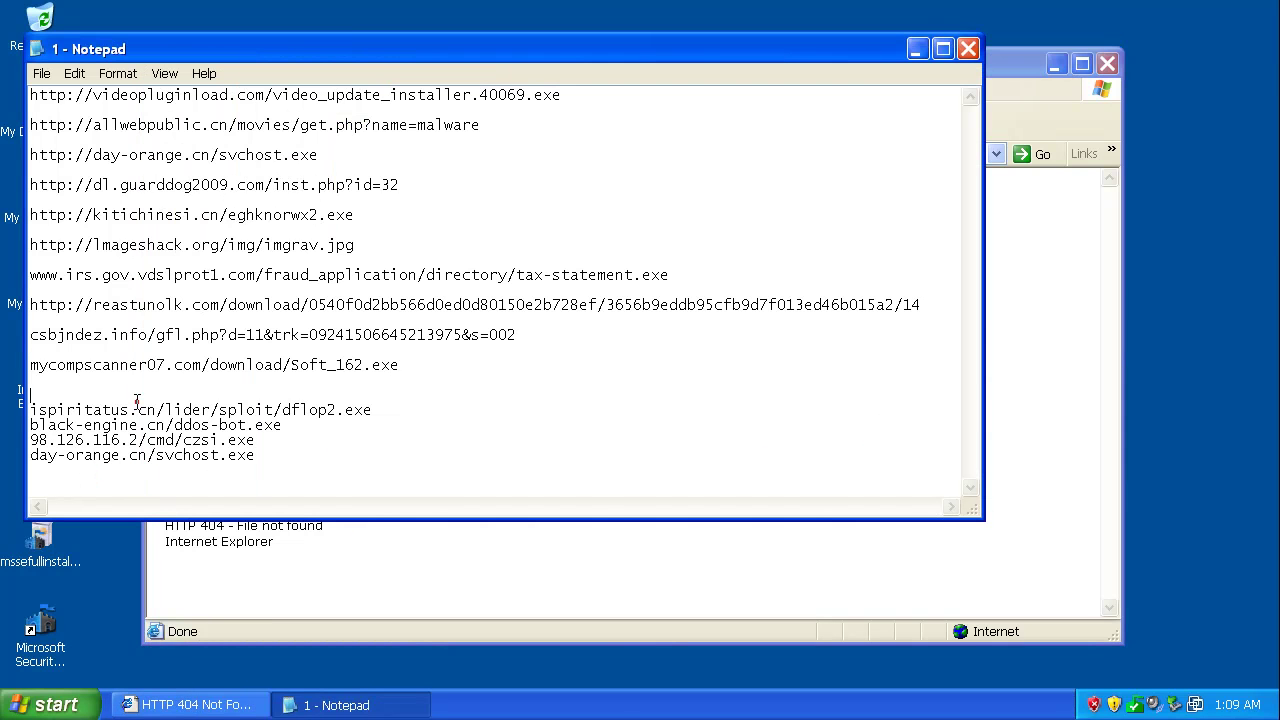
double_click(135, 404)
right_click(110, 406)
click(165, 460)
click(600, 572)
click(490, 155)
right_click(486, 154)
click(578, 235)
key(Return)
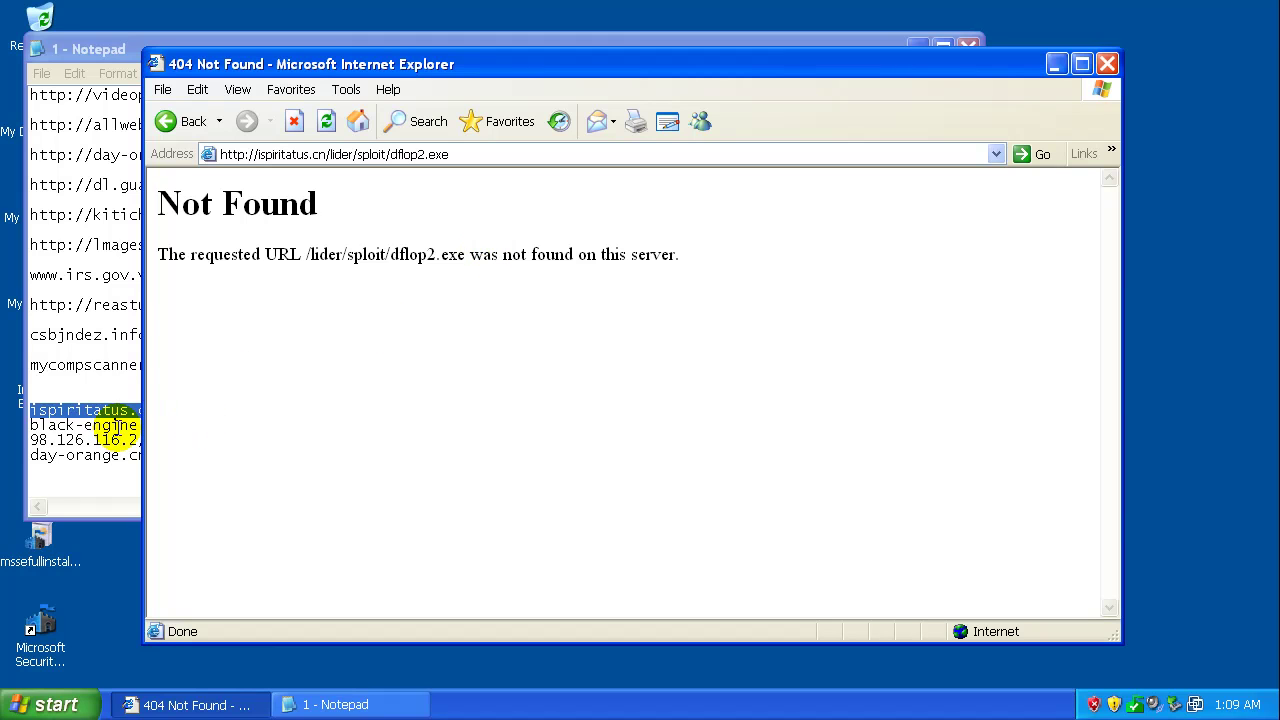
Load the black-engine.cn/ddos-bot.exe URL in Internet Explorer.
drag(30, 426, 340, 426)
right_click(120, 426)
click(148, 486)
click(320, 588)
click(368, 156)
right_click(357, 157)
click(430, 226)
key(Return)
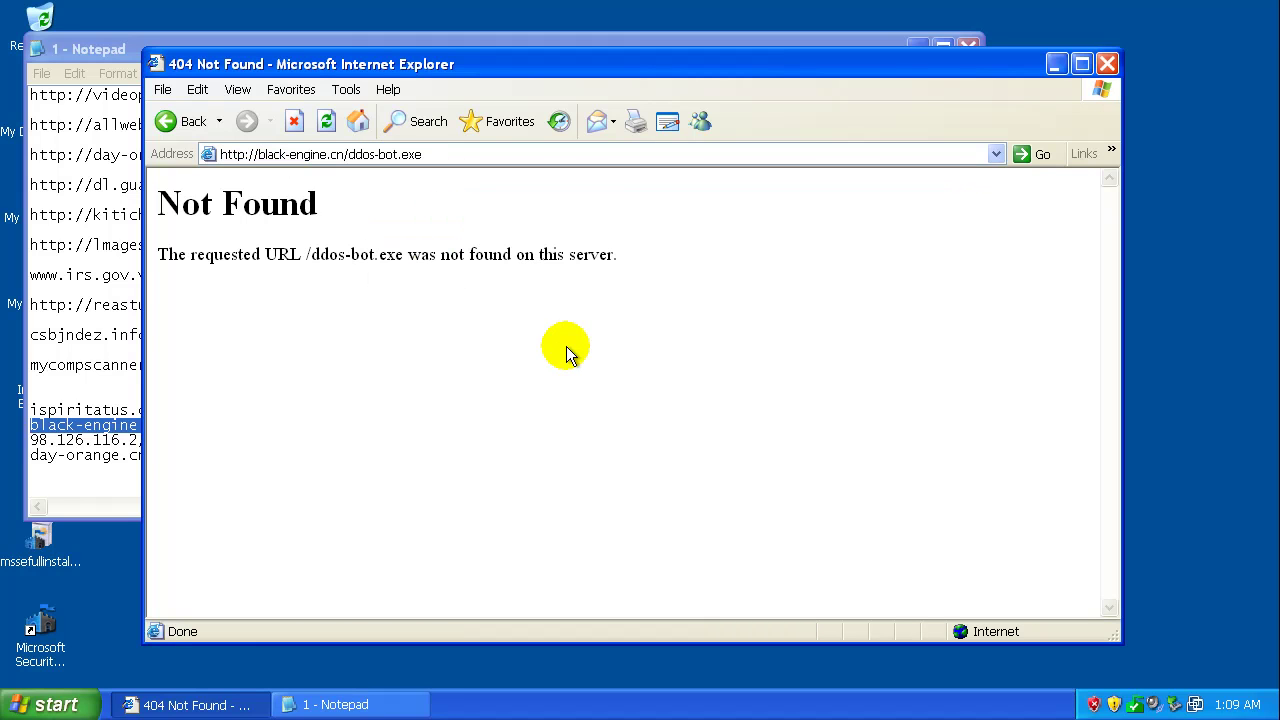
Load the 98.126.116.2/cmd/czsi.exe URL in Internet Explorer.
click(88, 438)
right_click(90, 440)
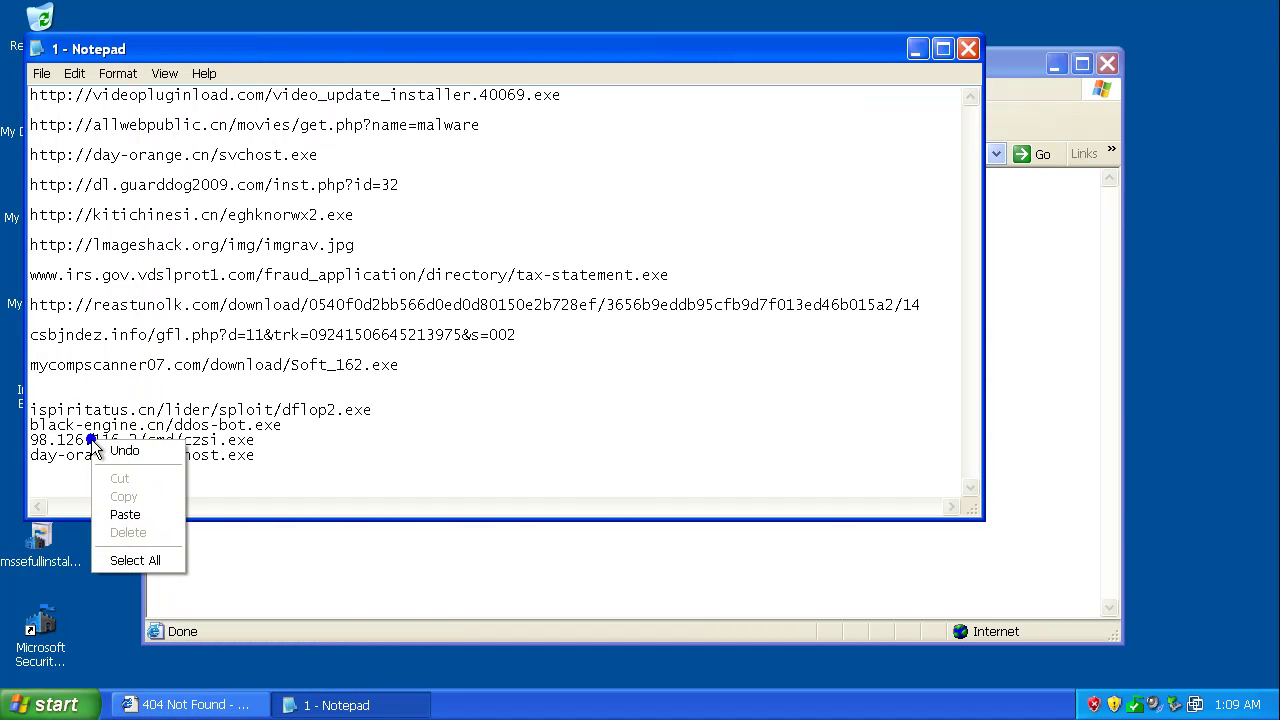
double_click(88, 440)
right_click(90, 430)
click(125, 494)
click(268, 602)
click(386, 157)
right_click(386, 157)
click(425, 220)
key(Return)
Close Internet Explorer, start a fresh browser window, and arrange it beside the Notepad list.
click(1107, 64)
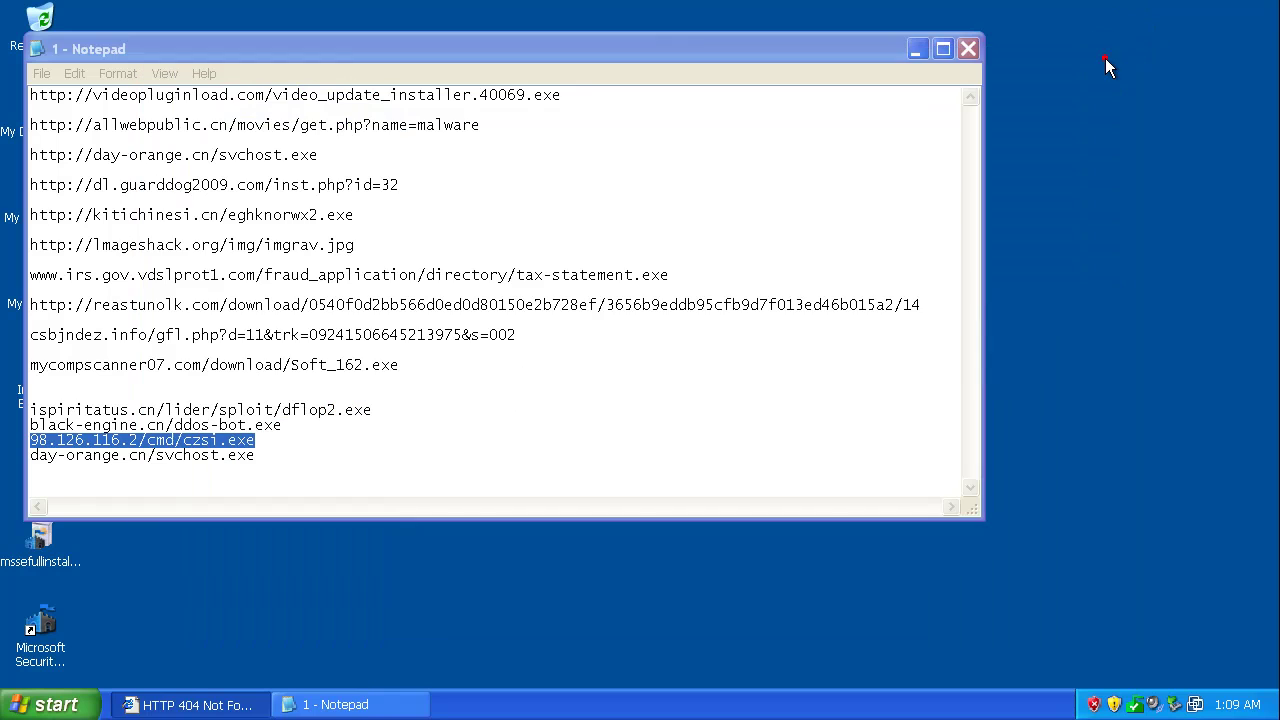
drag(372, 50, 476, 60)
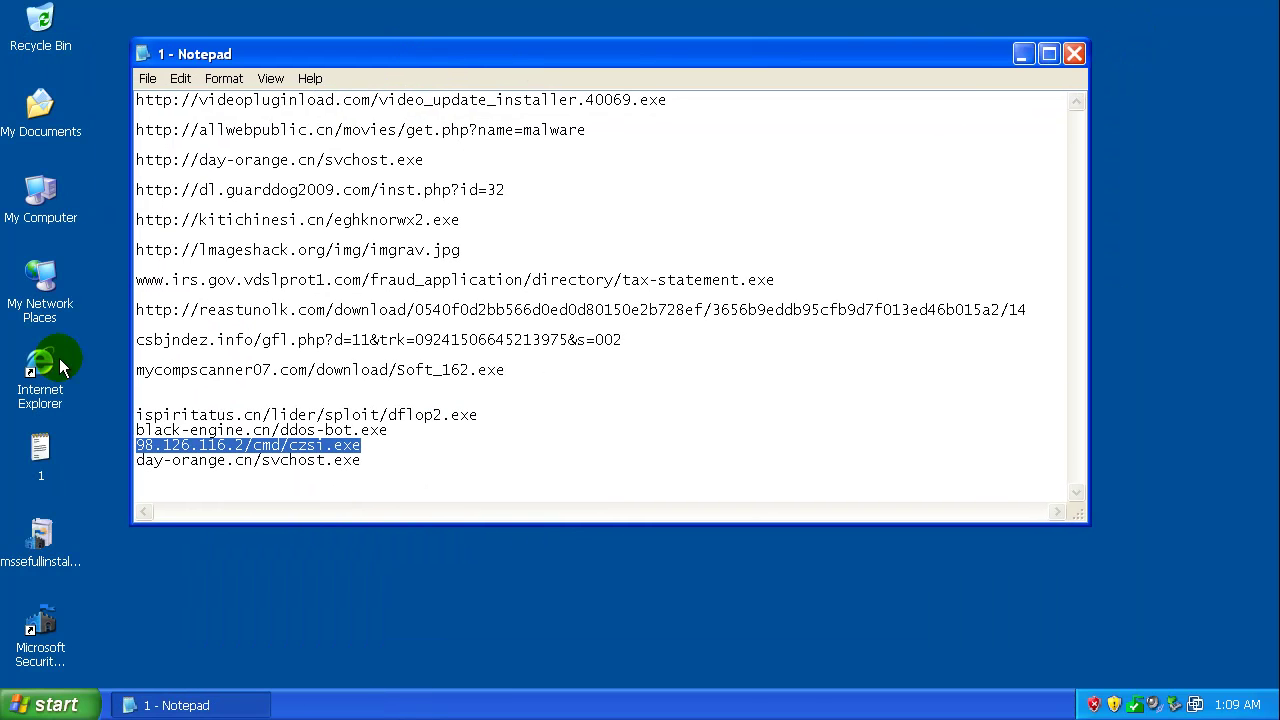
double_click(59, 358)
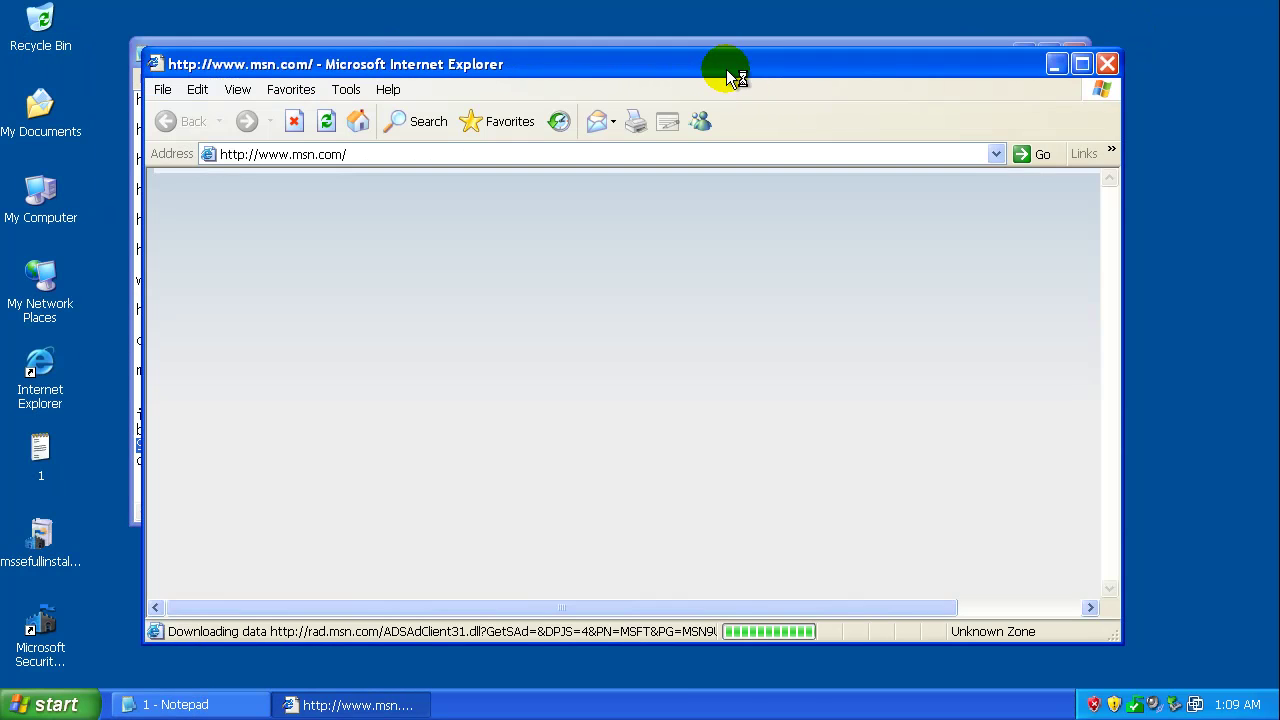
drag(729, 64, 887, 79)
Load the ispiritatus.cn URL again in the new browser window.
drag(784, 72, 838, 82)
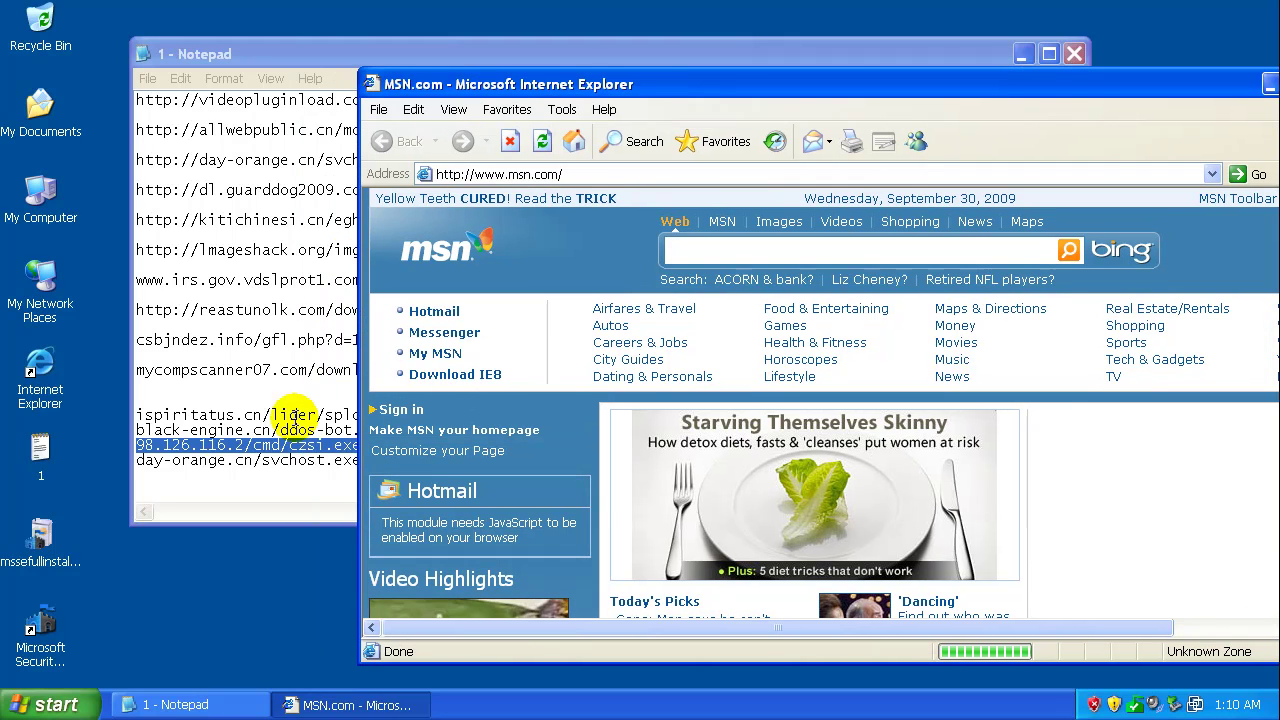
click(300, 414)
double_click(300, 414)
right_click(303, 412)
click(337, 469)
click(1165, 84)
click(996, 172)
right_click(996, 172)
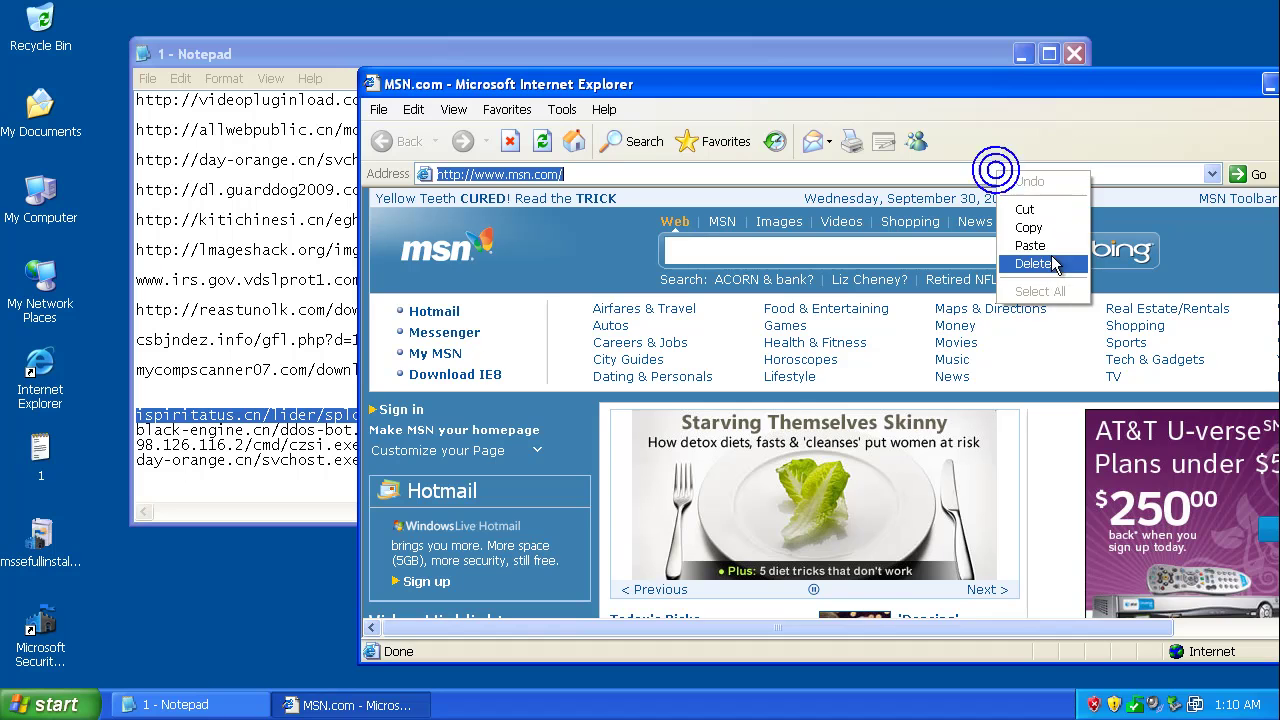
click(1057, 246)
key(Return)
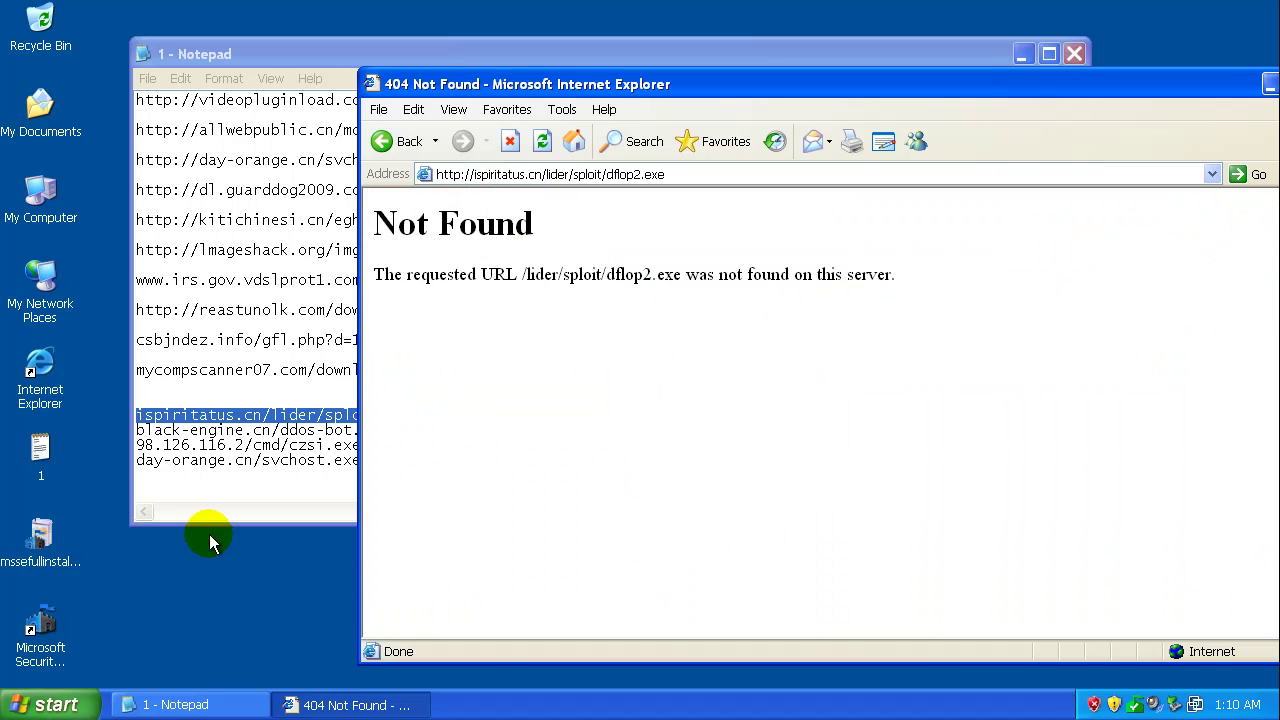
Load the 98.126.116.2/cmd/czsi.exe URL again in the new window.
double_click(298, 444)
right_click(296, 449)
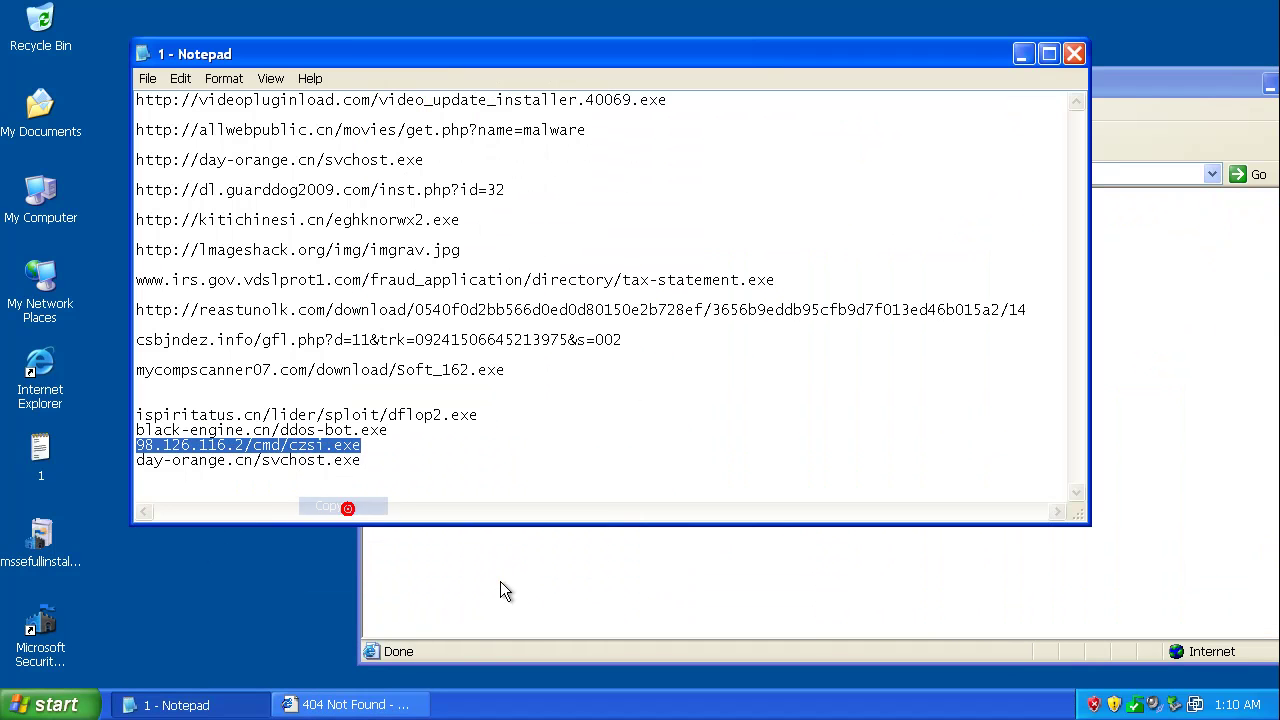
click(350, 507)
click(500, 586)
click(578, 172)
right_click(583, 172)
click(617, 243)
key(Return)
Load the day-orange.cn/svchost.exe URL, which shows a 404 page.
double_click(330, 462)
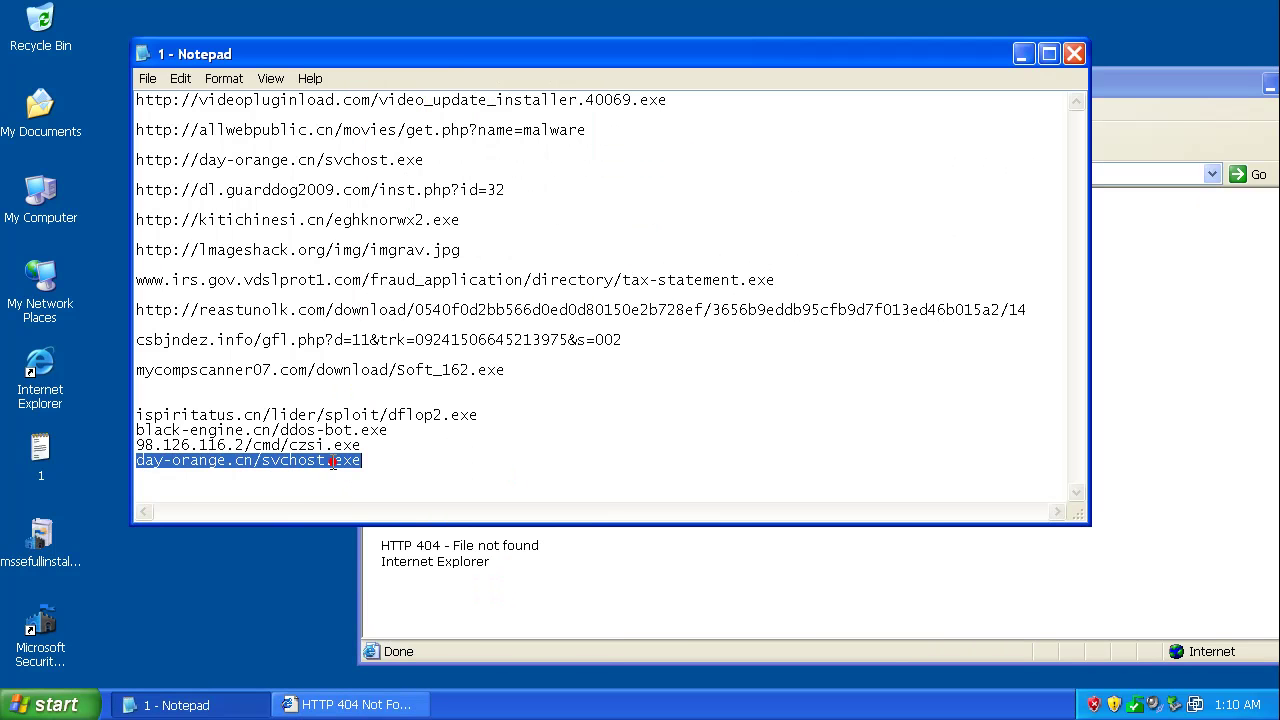
right_click(333, 463)
click(403, 517)
click(614, 607)
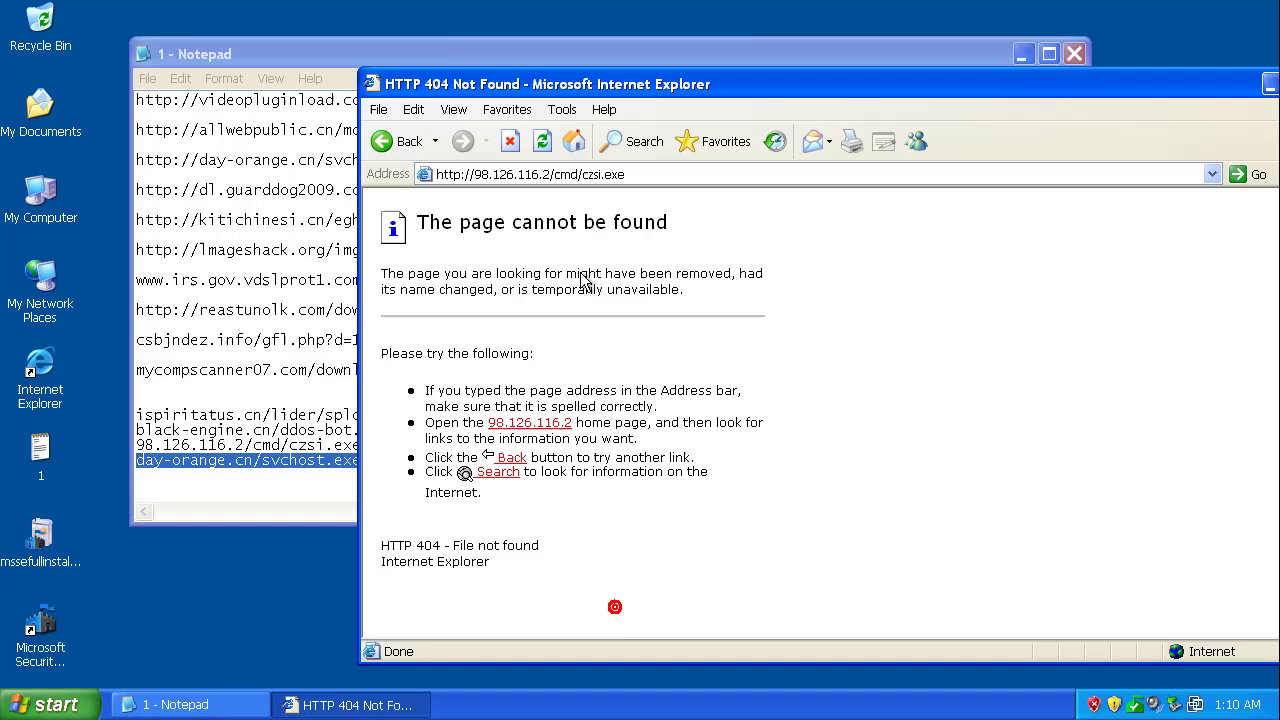
click(585, 174)
right_click(588, 172)
click(645, 258)
key(Return)
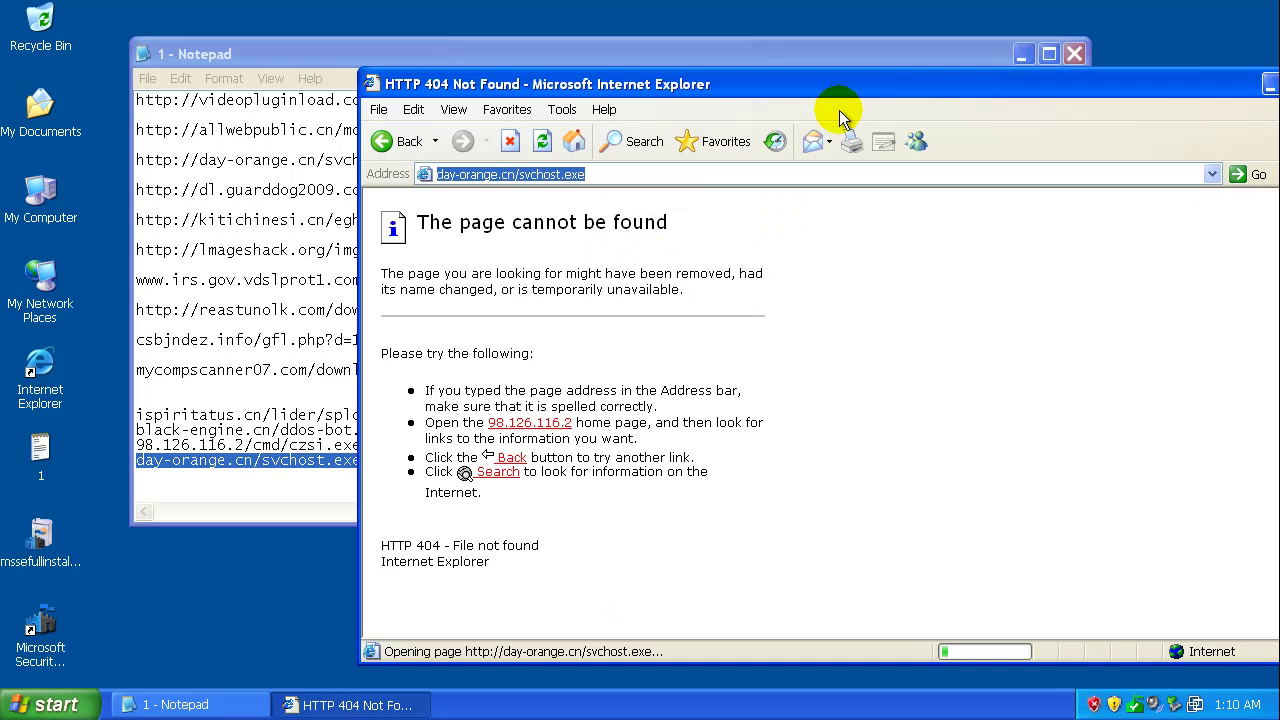
Close the Notepad URL list without saving changes.
drag(850, 92, 655, 100)
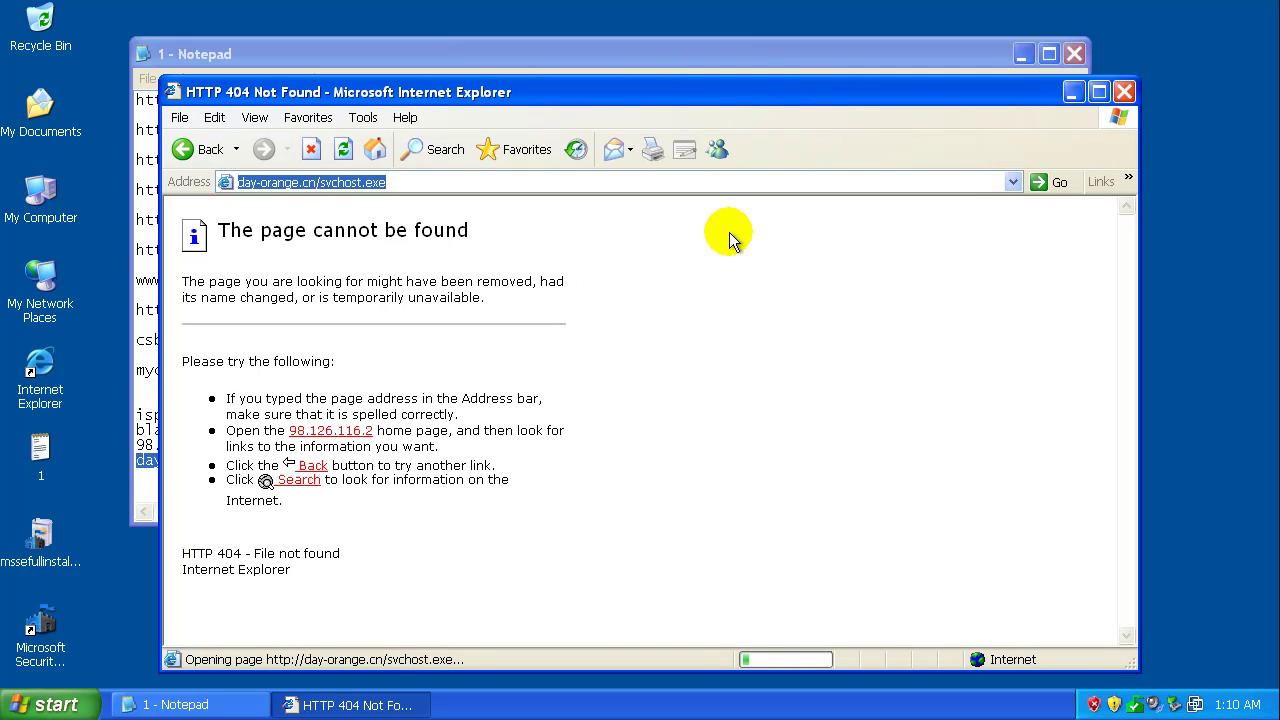
click(540, 57)
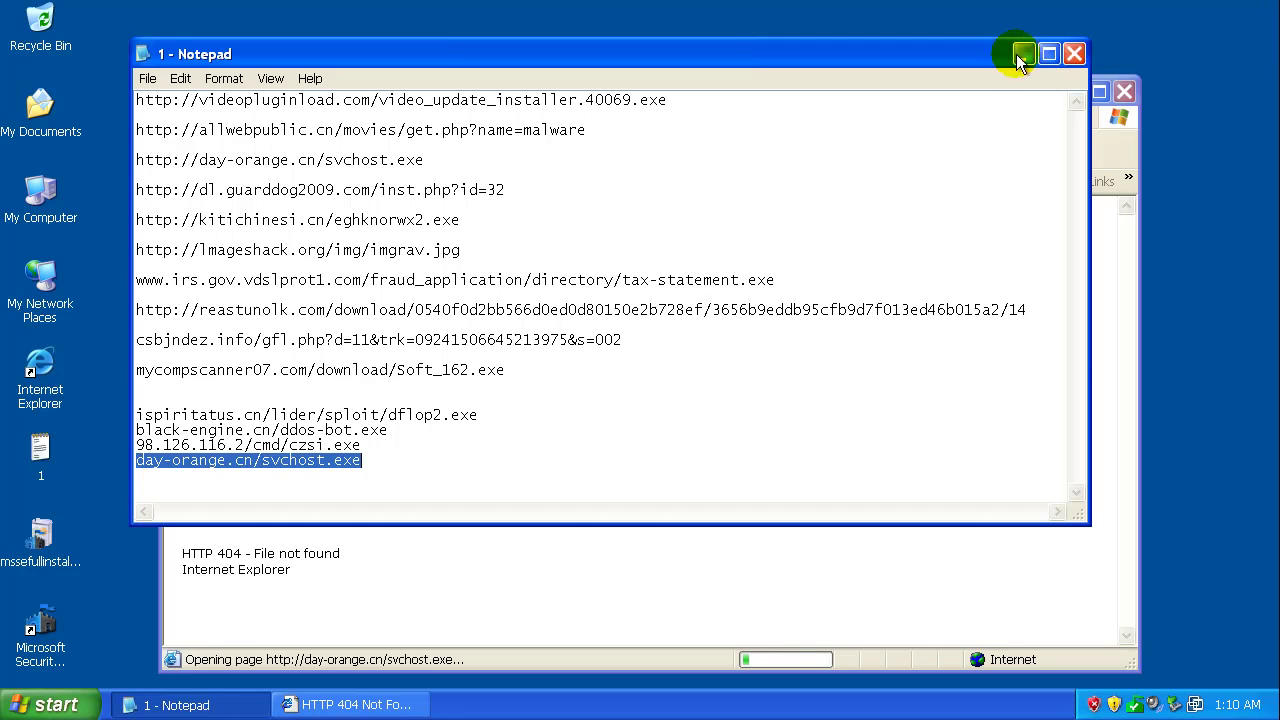
click(1120, 318)
click(1083, 56)
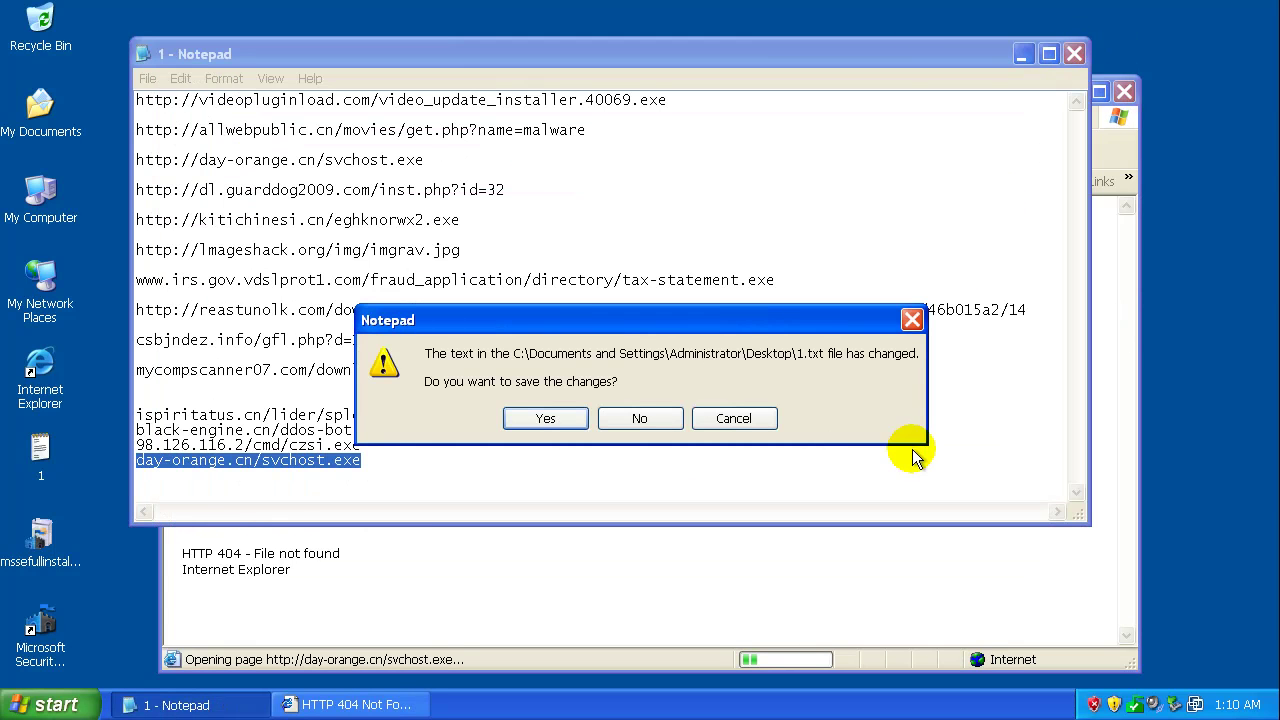
click(652, 426)
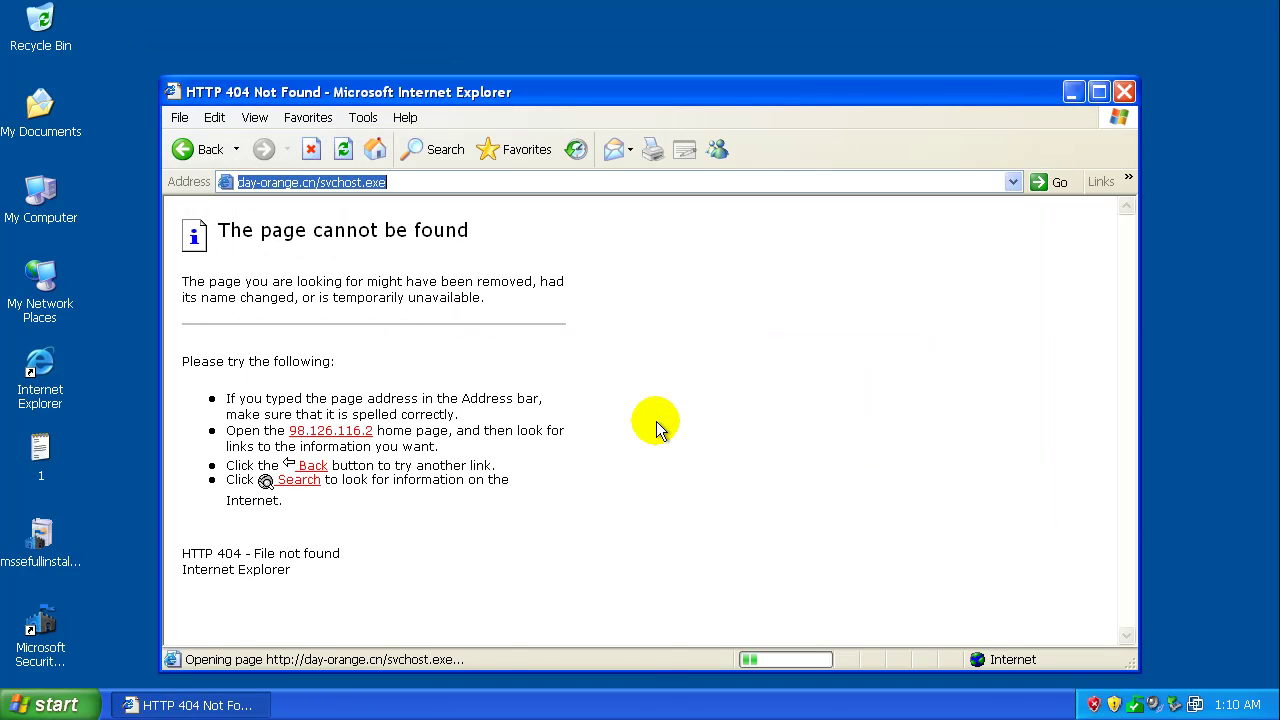
right_click(663, 694)
click(706, 654)
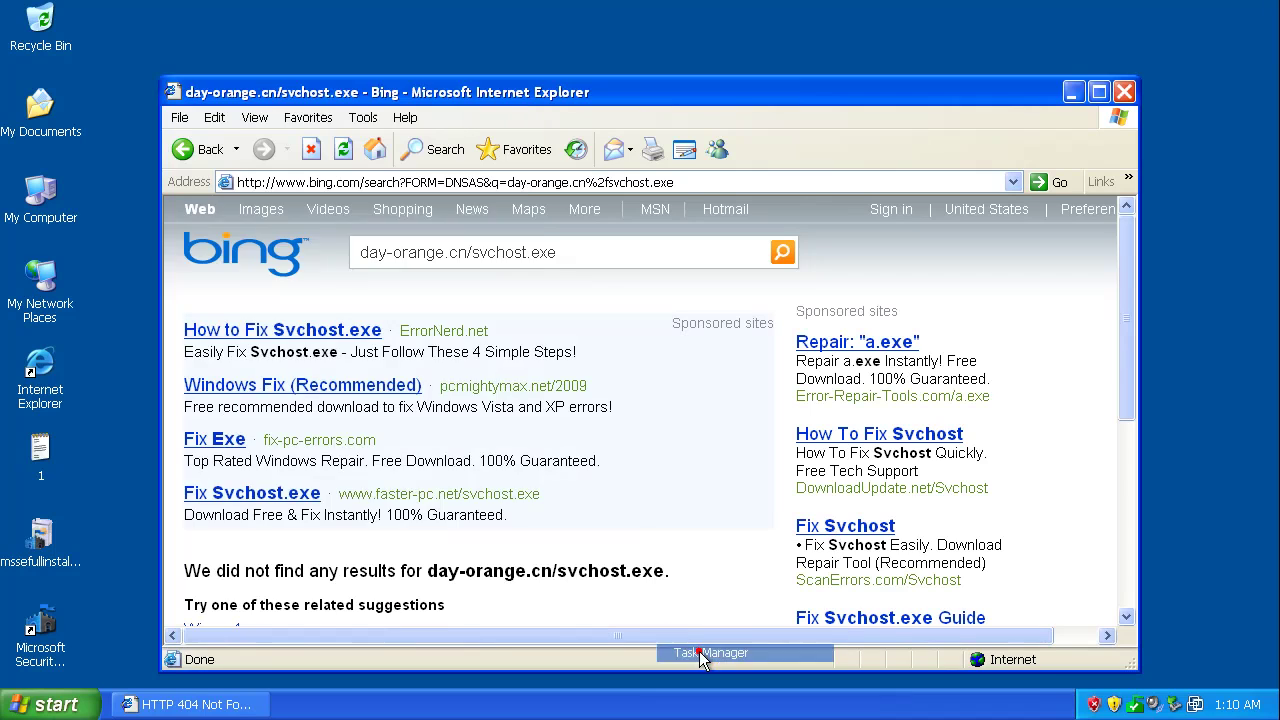
click(150, 167)
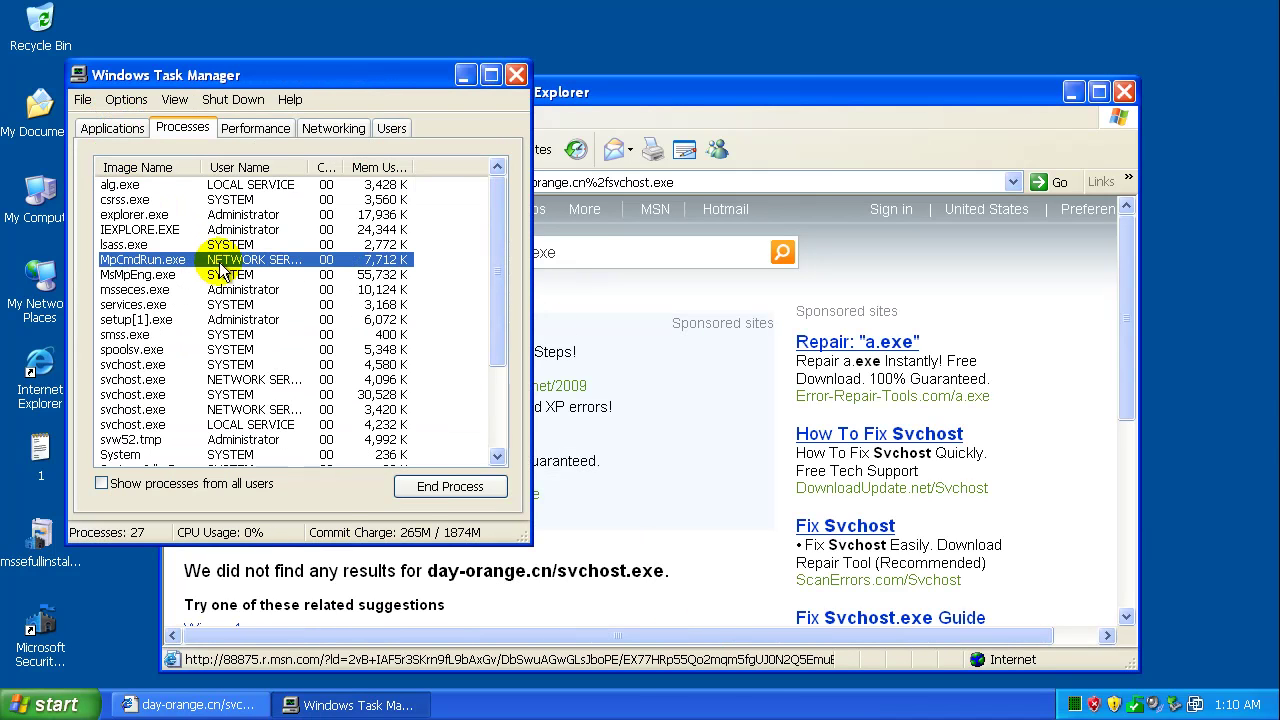
scroll(210, 272, down, 3)
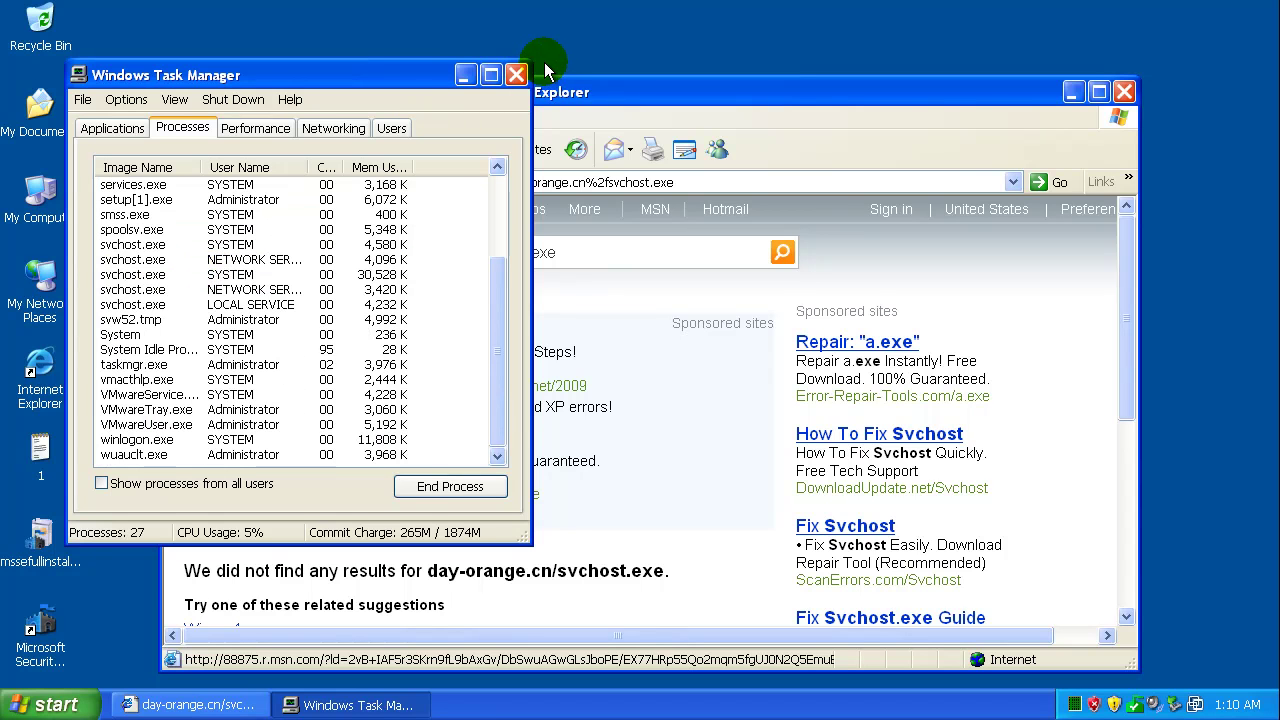
click(196, 320)
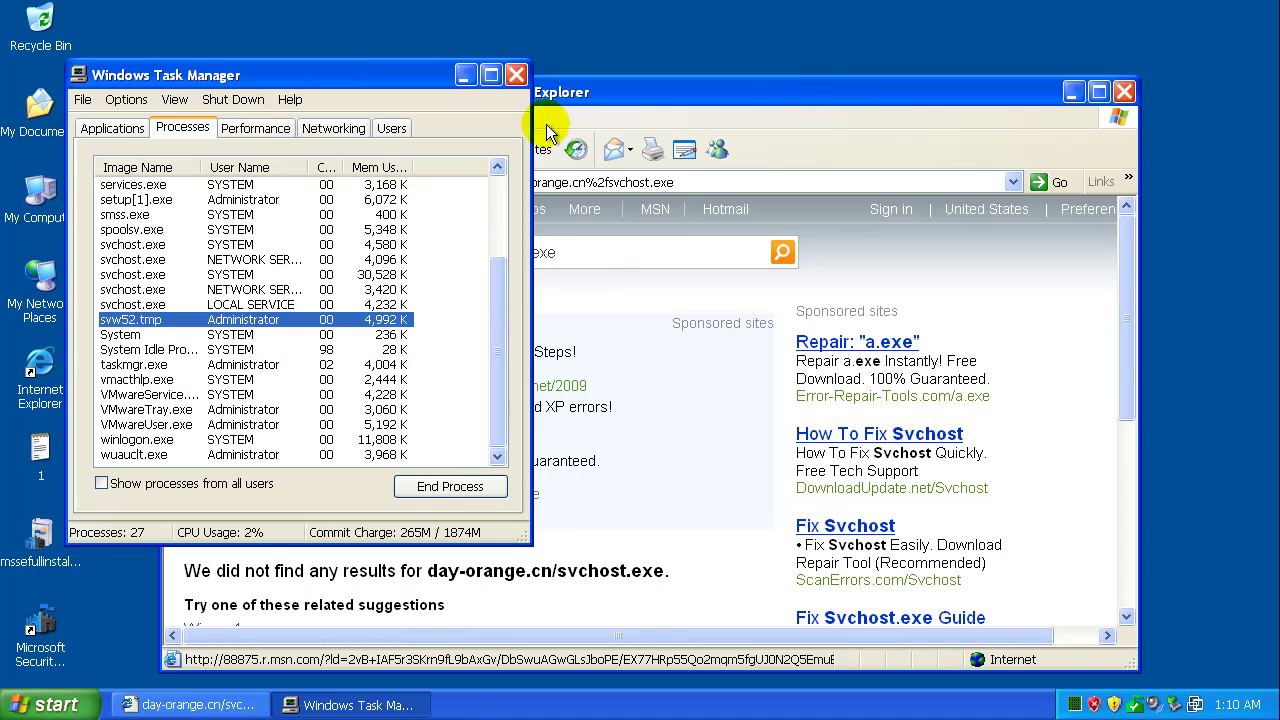
Close Task Manager, go to google.com, and search for 'free antivirus'.
click(516, 75)
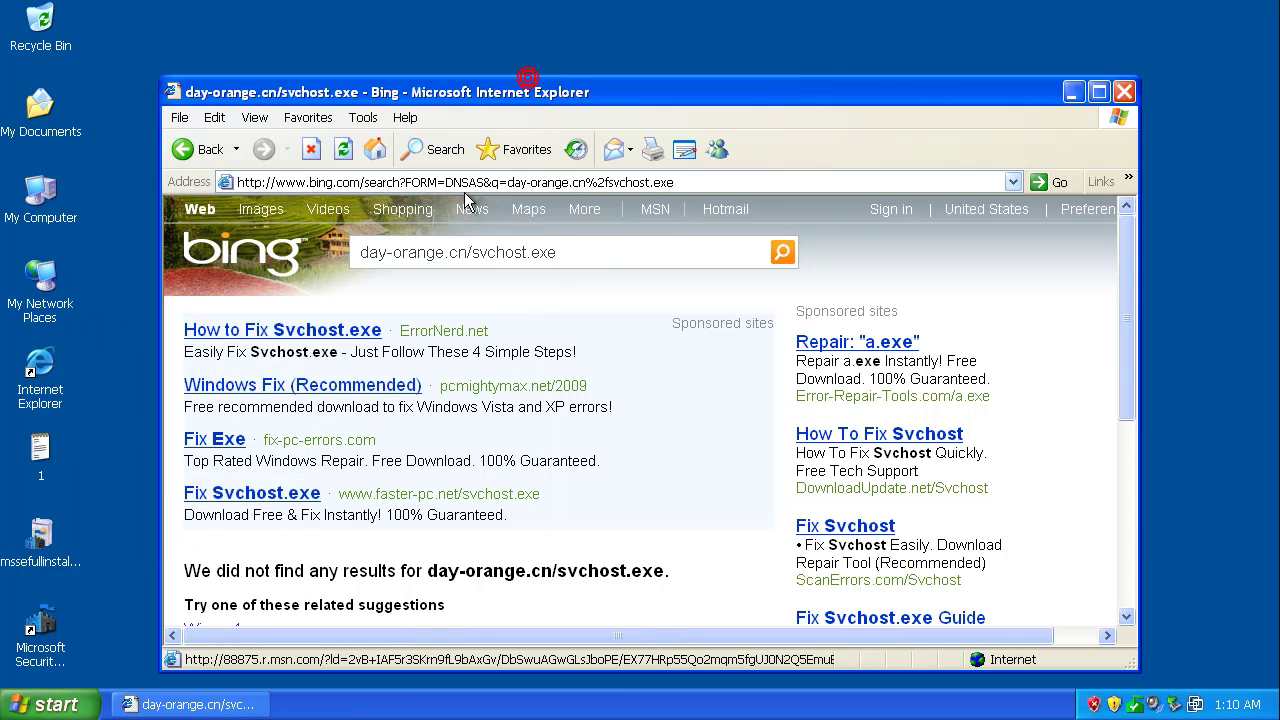
click(475, 182)
text(google.com)
key(Return)
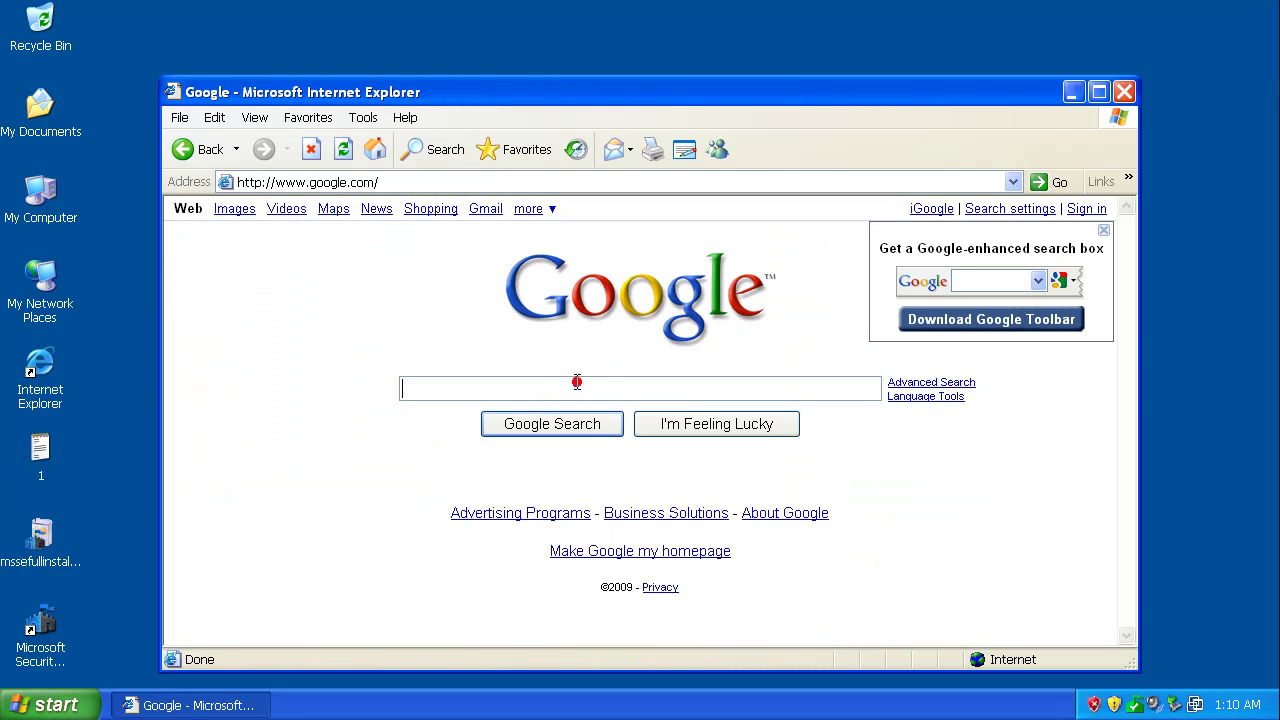
text(free an)
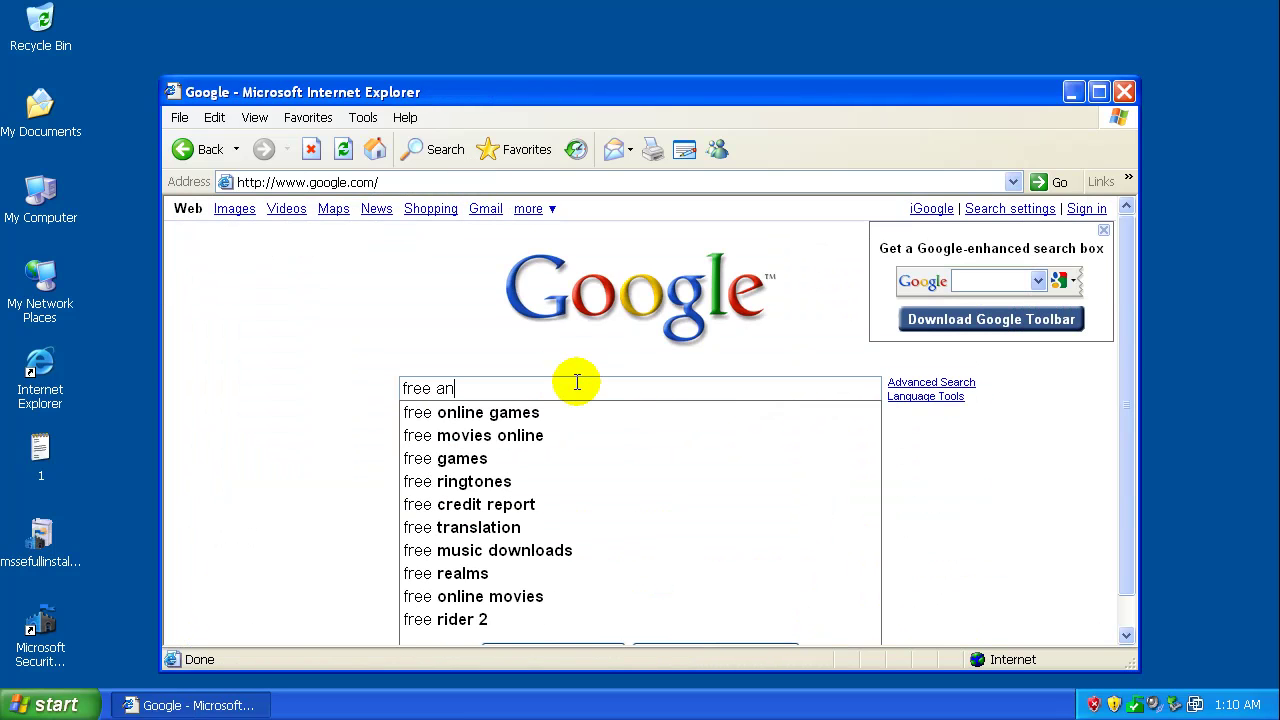
text(tivirus)
key(Return)
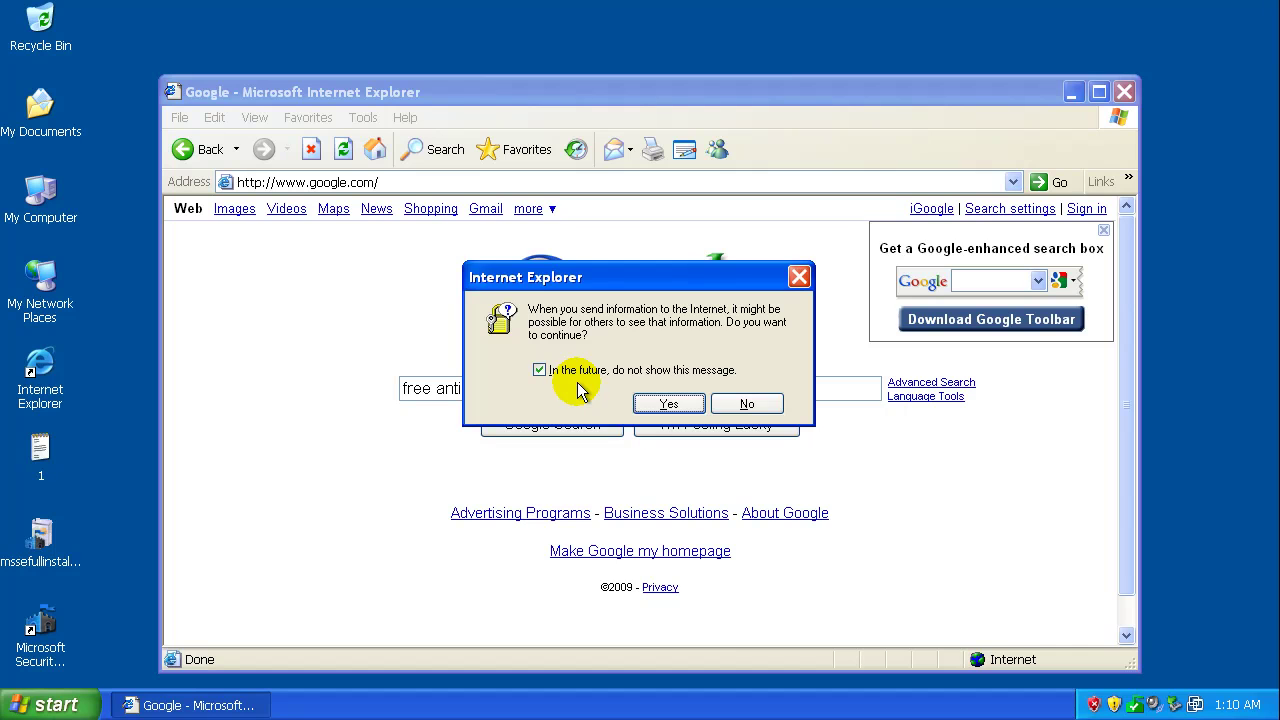
click(666, 403)
Visit the AVG Free result, then go back to the Google search results.
scroll(406, 444, down, 5)
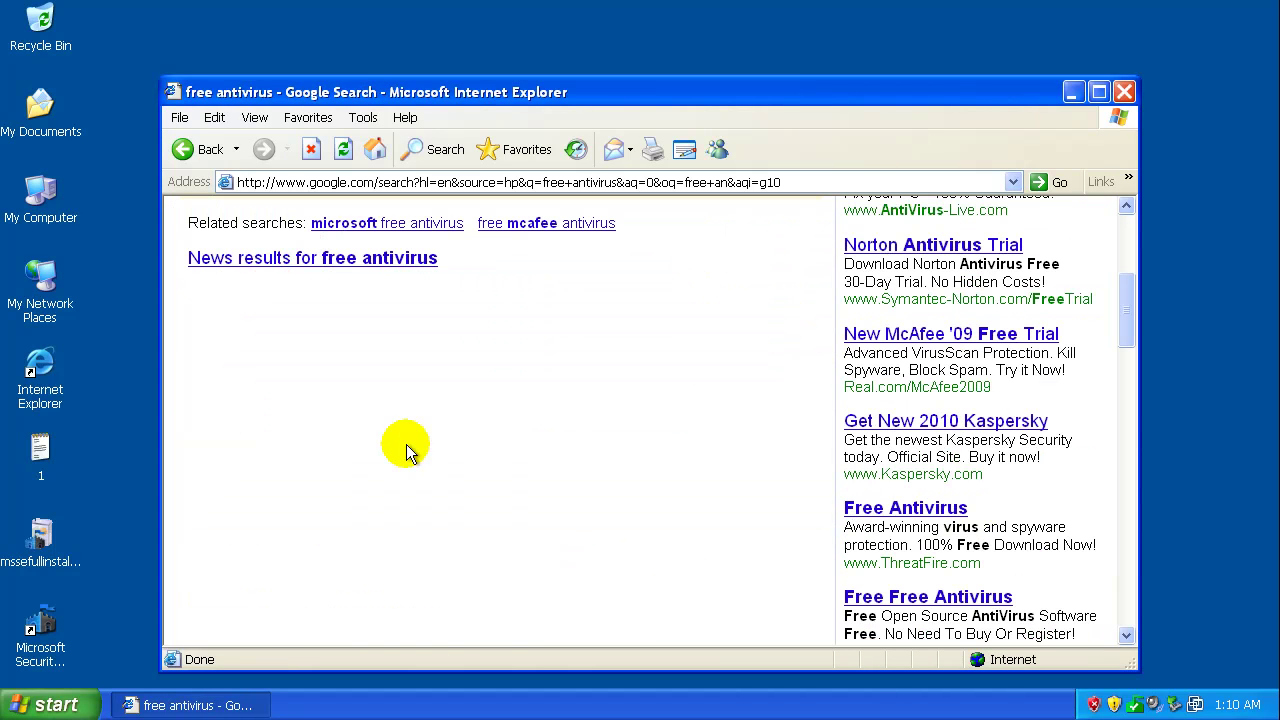
scroll(422, 435, down, 5)
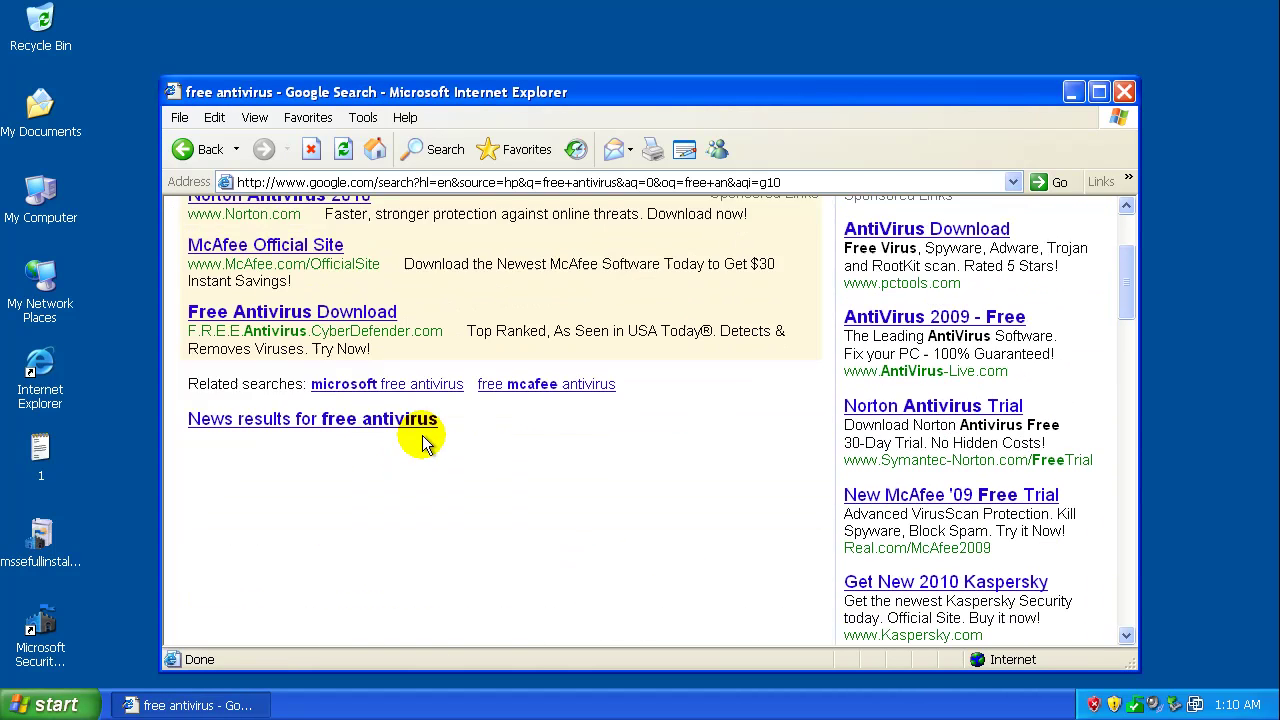
scroll(422, 435, down, 8)
scroll(428, 423, up, 8)
scroll(443, 500, down, 6)
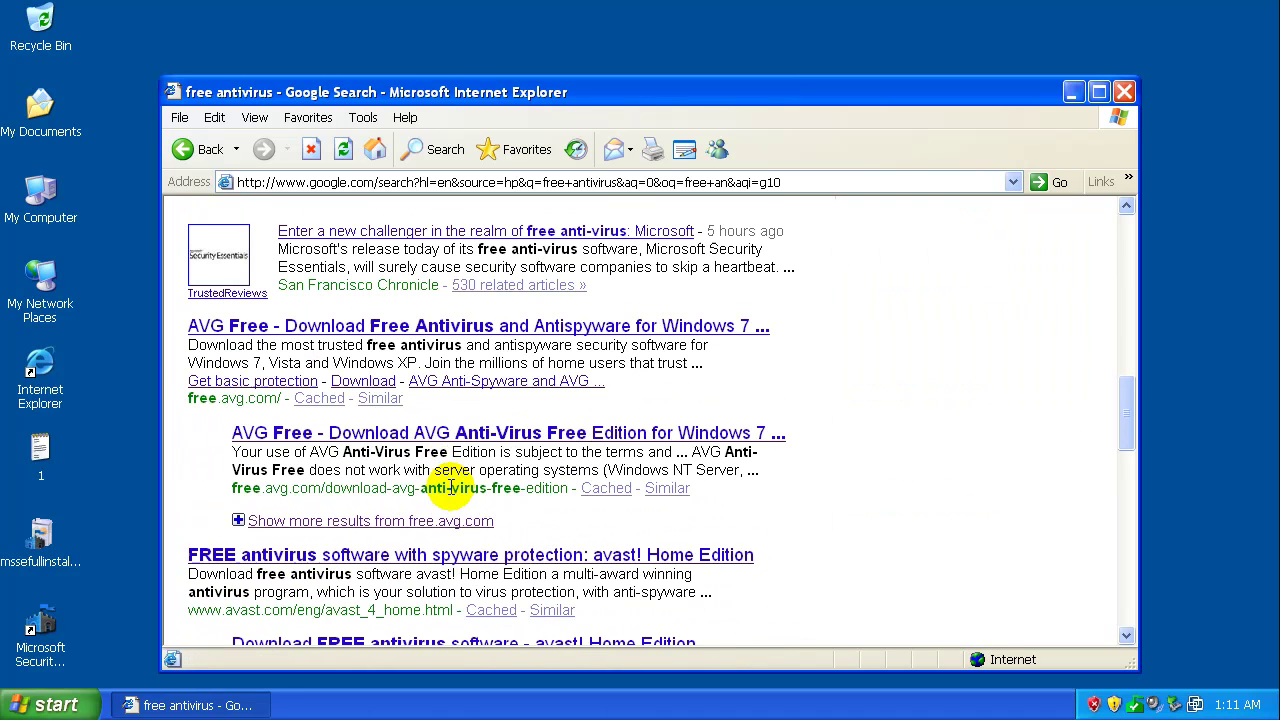
click(420, 326)
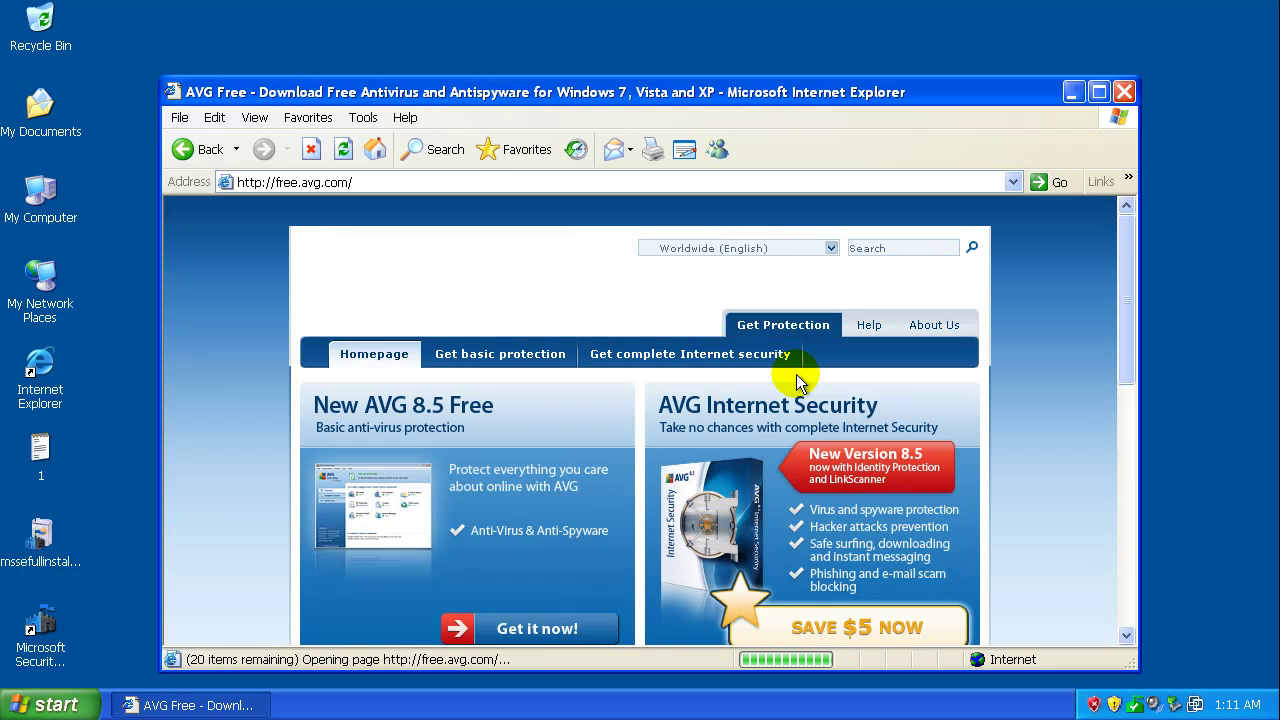
key(BackSpace)
scroll(615, 288, down, 5)
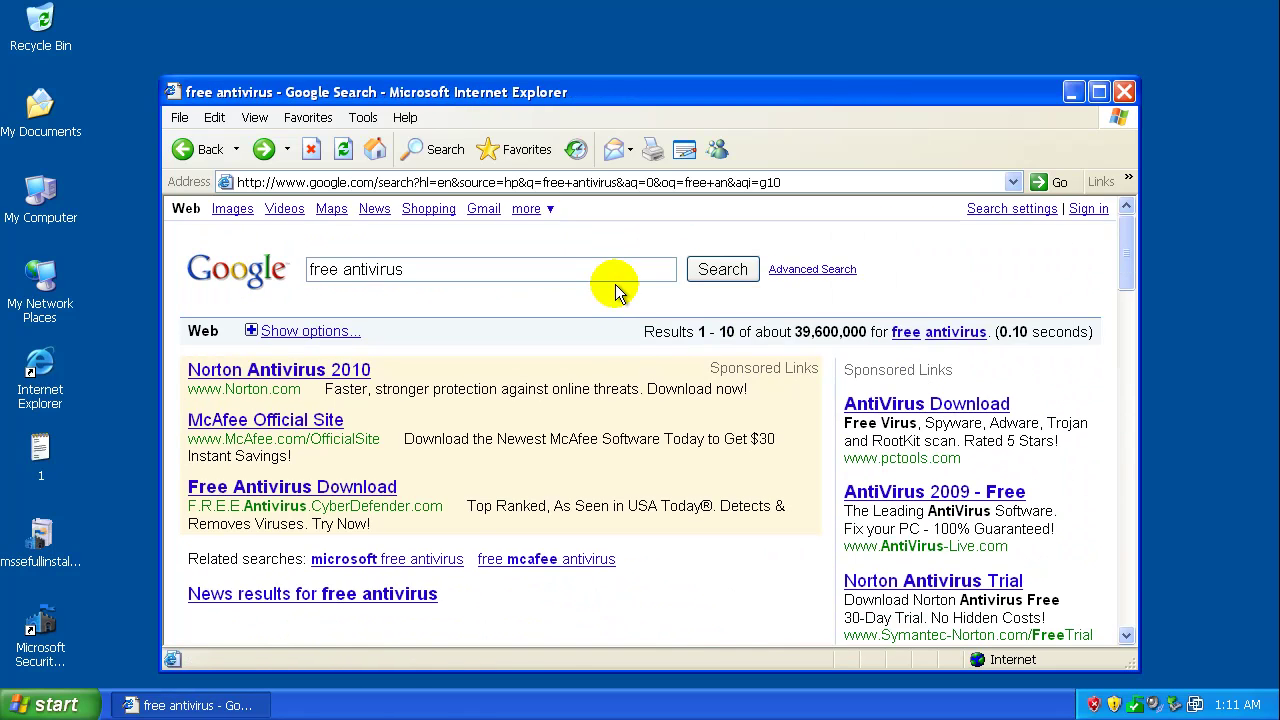
scroll(615, 284, down, 5)
scroll(523, 343, down, 6)
Close the browser and fake Spyware Alert, then clean TrojanDropper:Win32/FakeSmoke and close MSE's alert.
click(1124, 91)
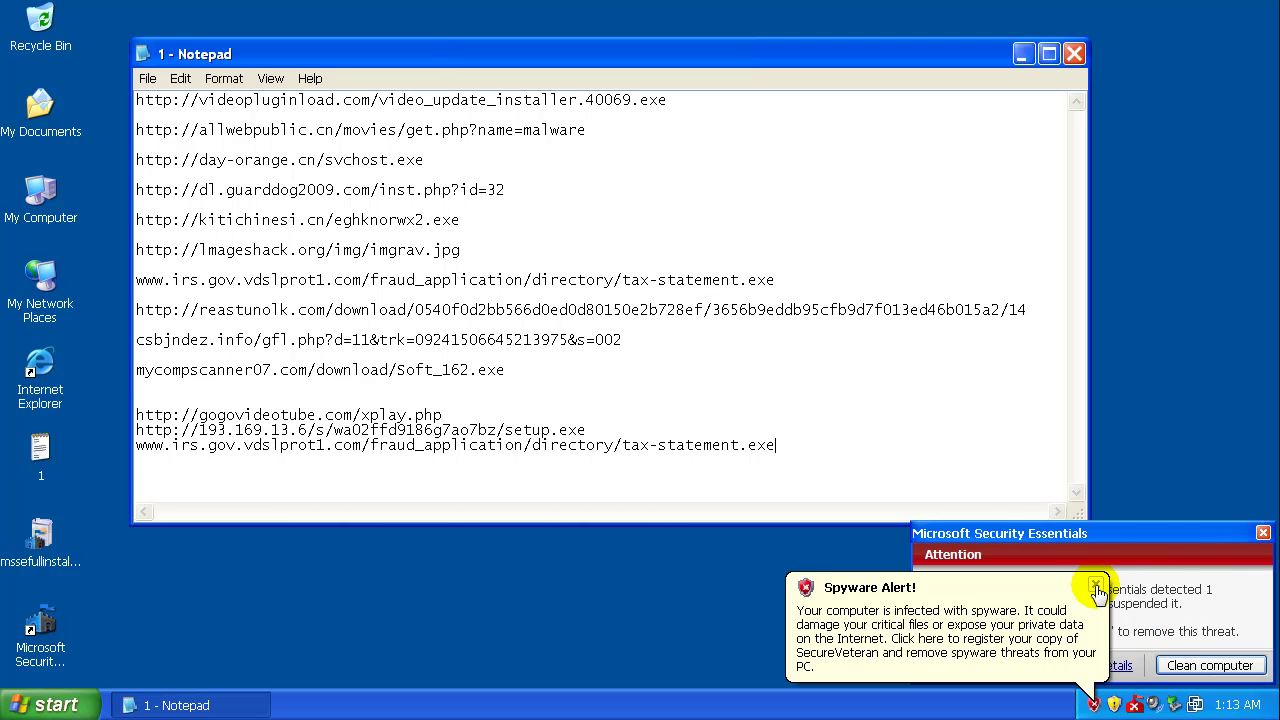
click(1097, 588)
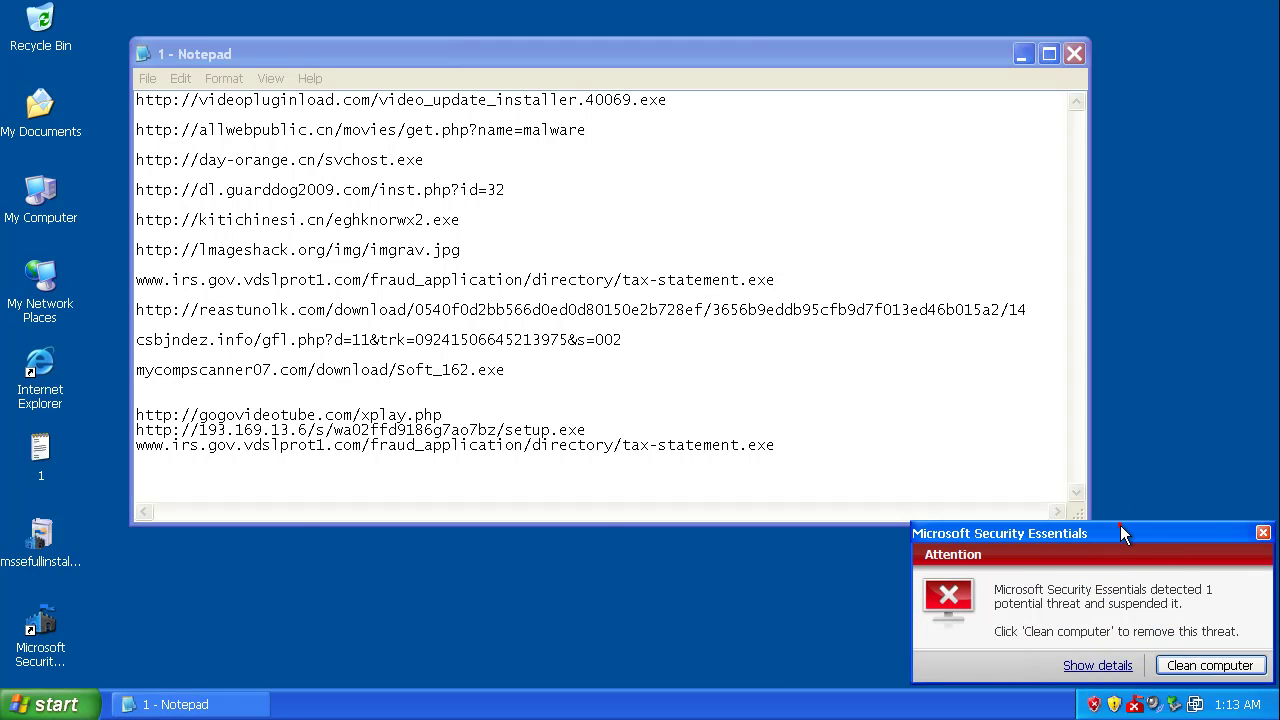
click(1097, 665)
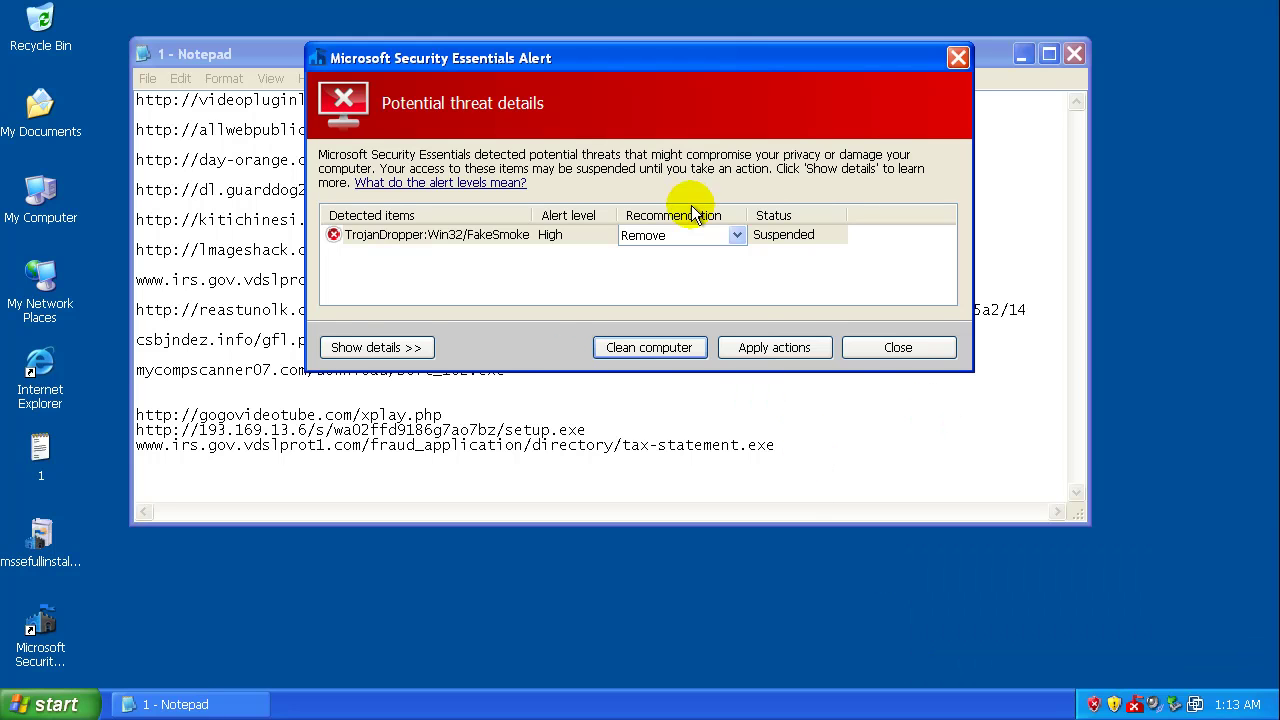
click(688, 345)
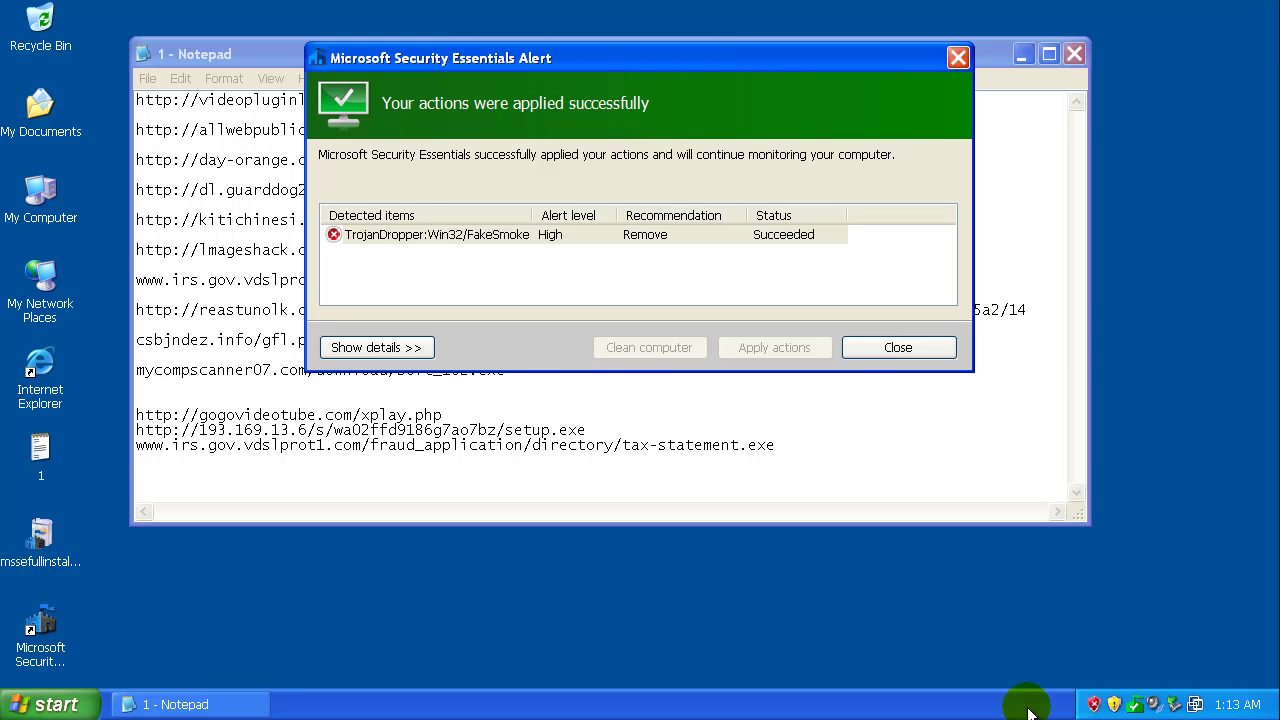
click(927, 355)
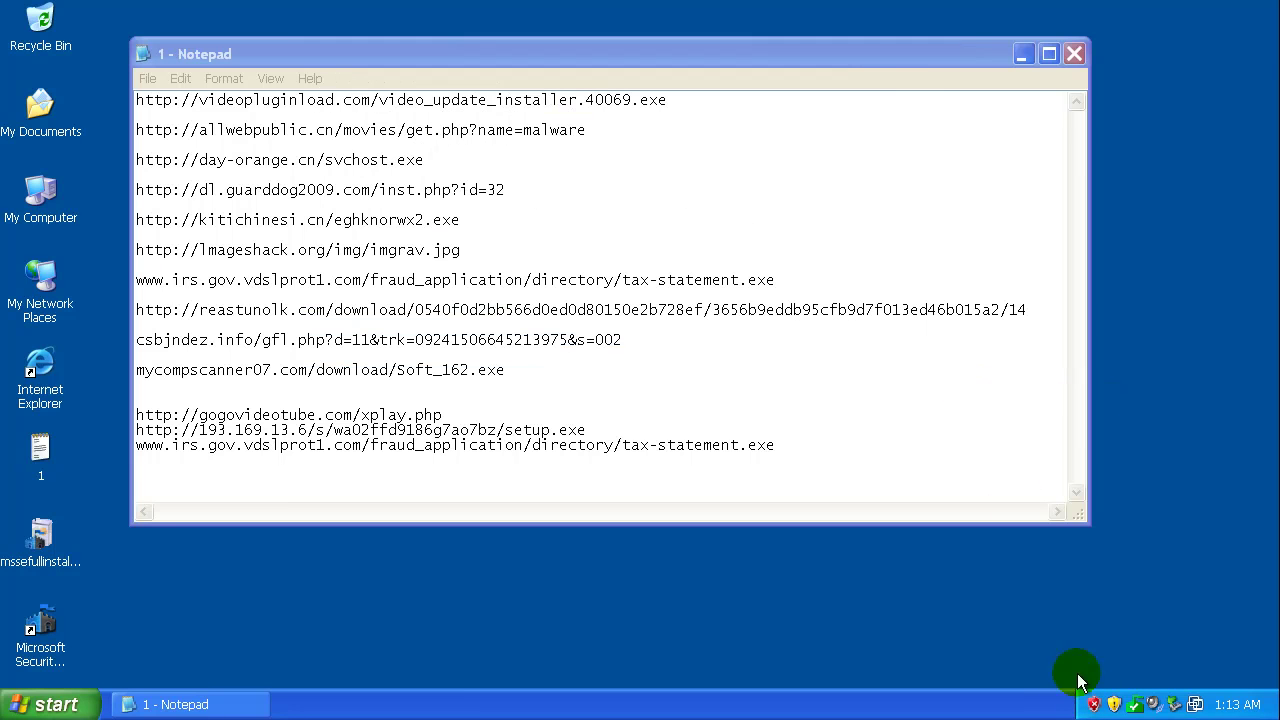